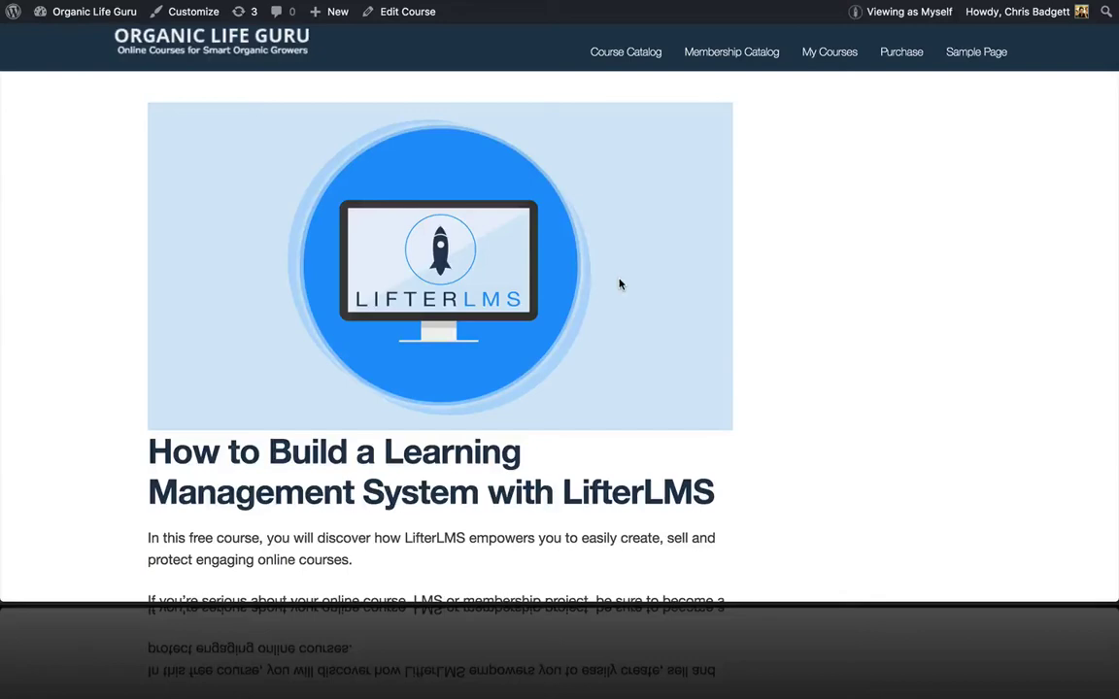
Step: Look through the published LifterLMS course page from its header image down to the footer
scroll(620, 284, down, 3)
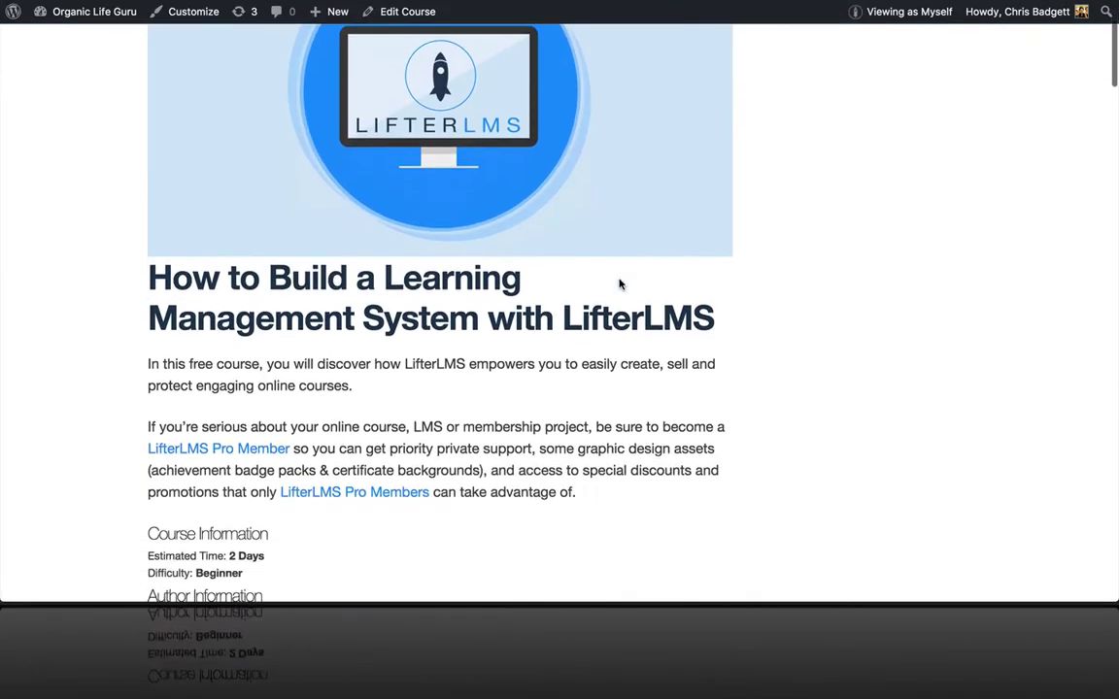
scroll(620, 284, up, 3)
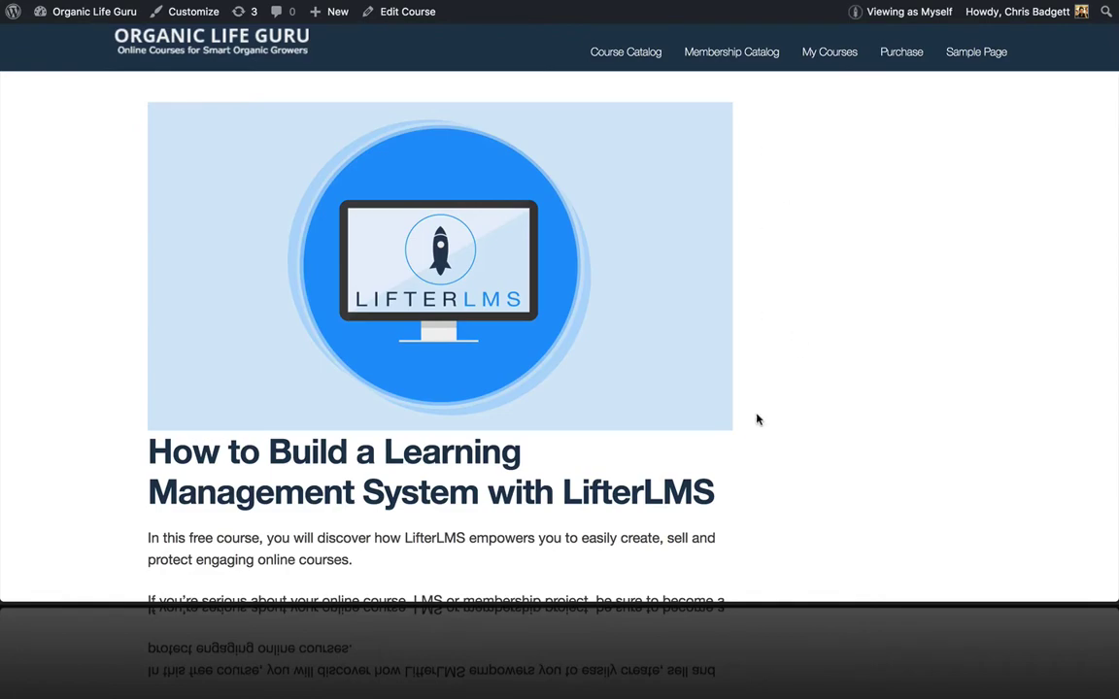
scroll(774, 419, down, 5)
scroll(775, 420, down, 15)
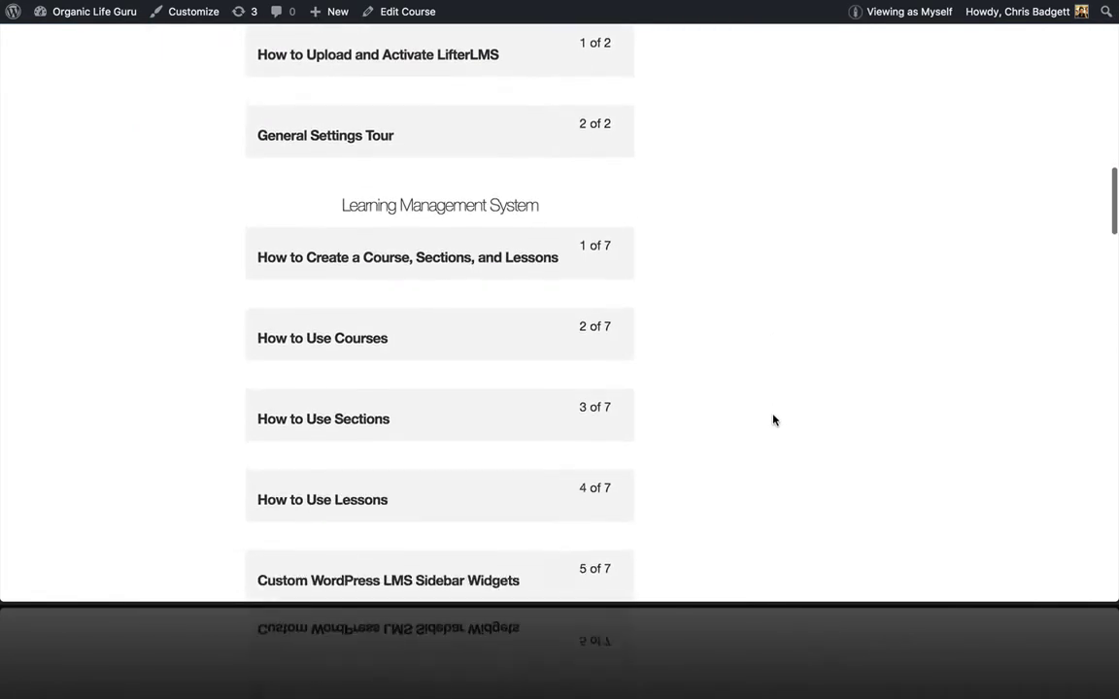
scroll(774, 419, down, 15)
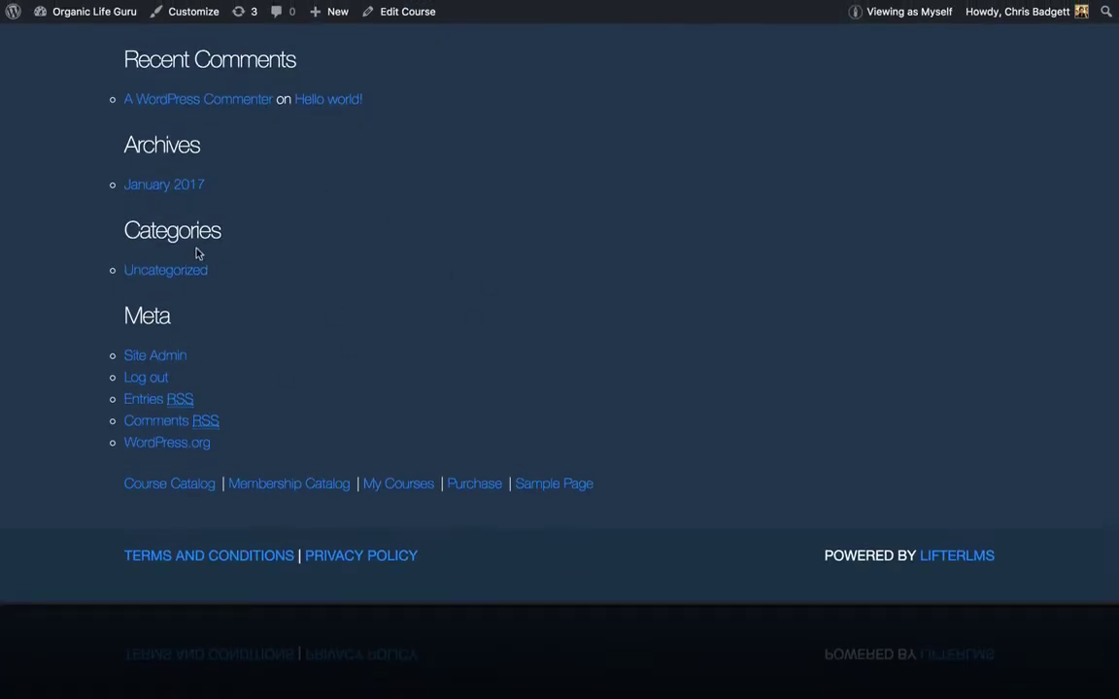
scroll(743, 275, up, 20)
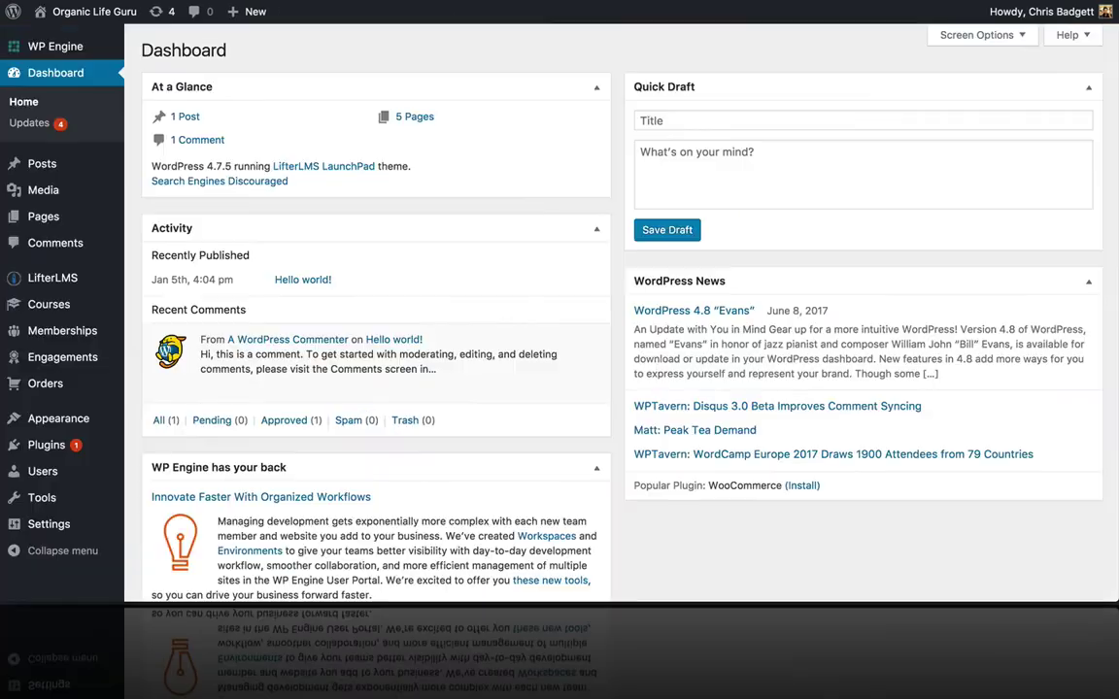
Step: Switch to the site's admin dashboard and open the widget management page
scroll(282, 231, down, 3)
scroll(287, 233, up, 3)
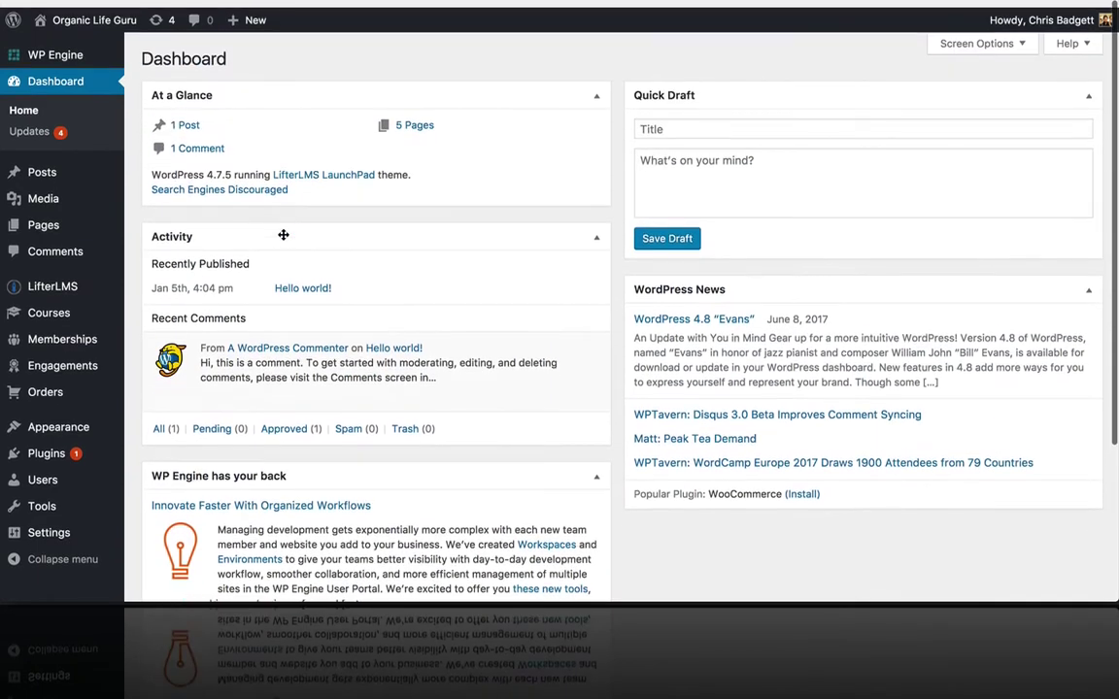
mouse_move(59, 419)
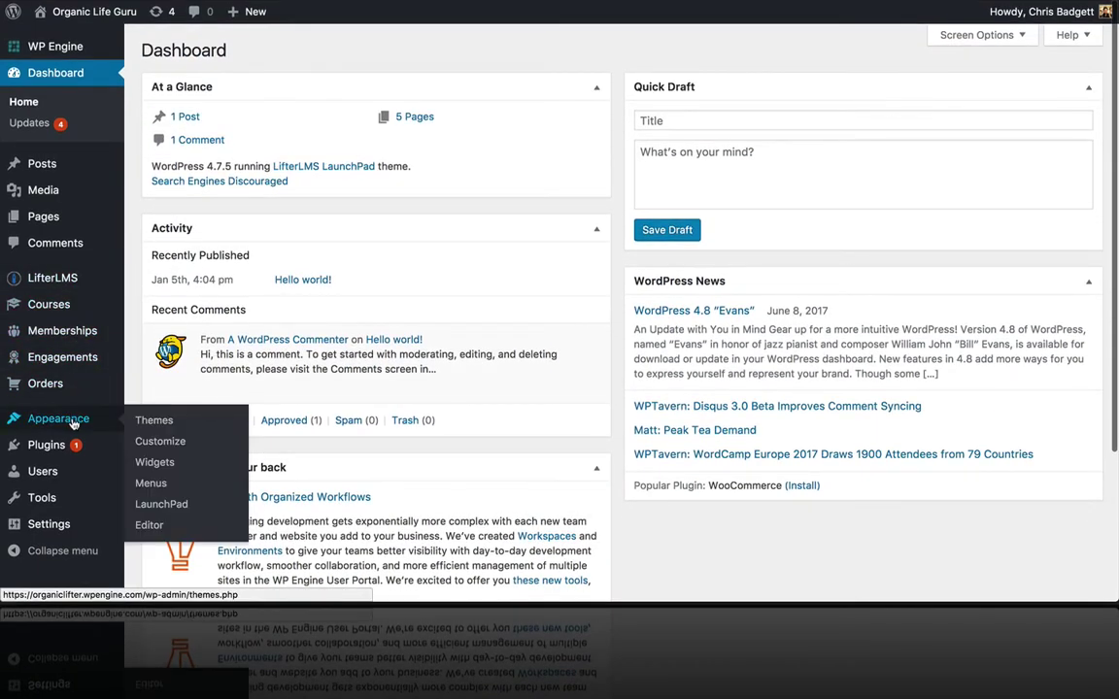
click(155, 464)
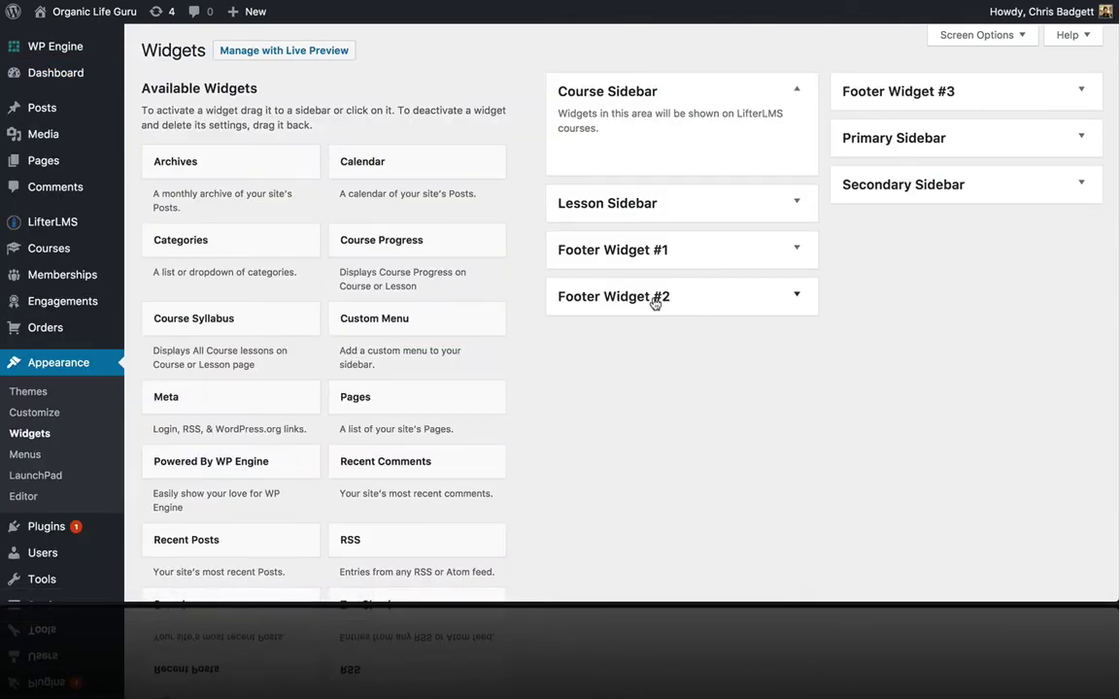
Step: Check the descriptions of the Primary Sidebar and Secondary Sidebar widget areas
click(952, 145)
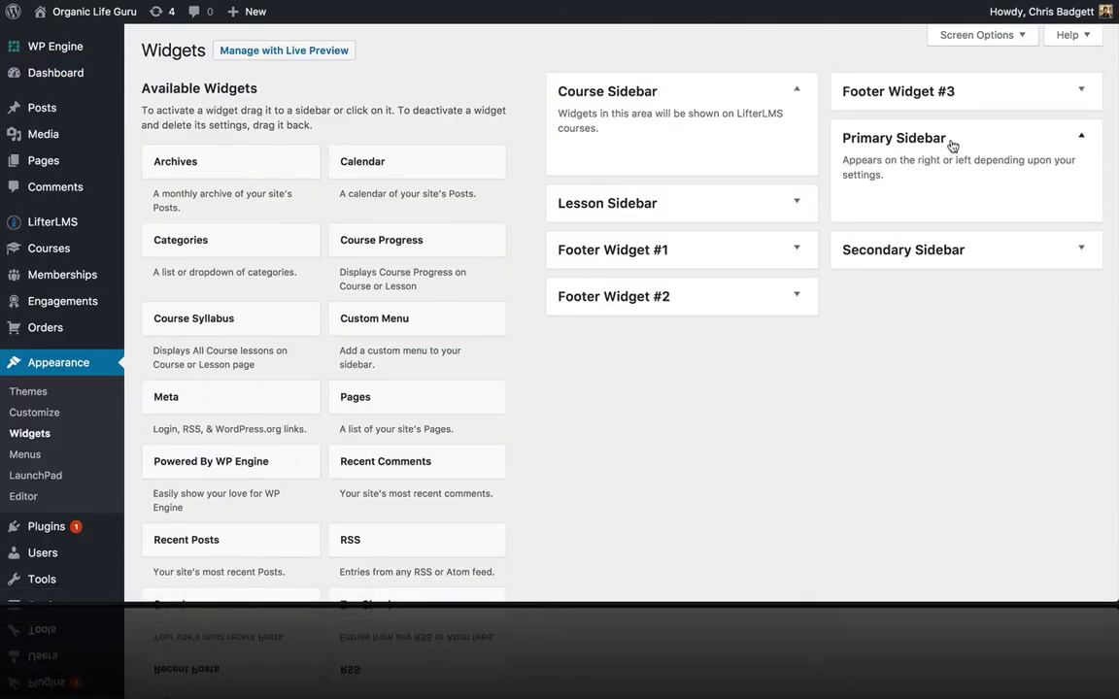
click(952, 145)
click(947, 183)
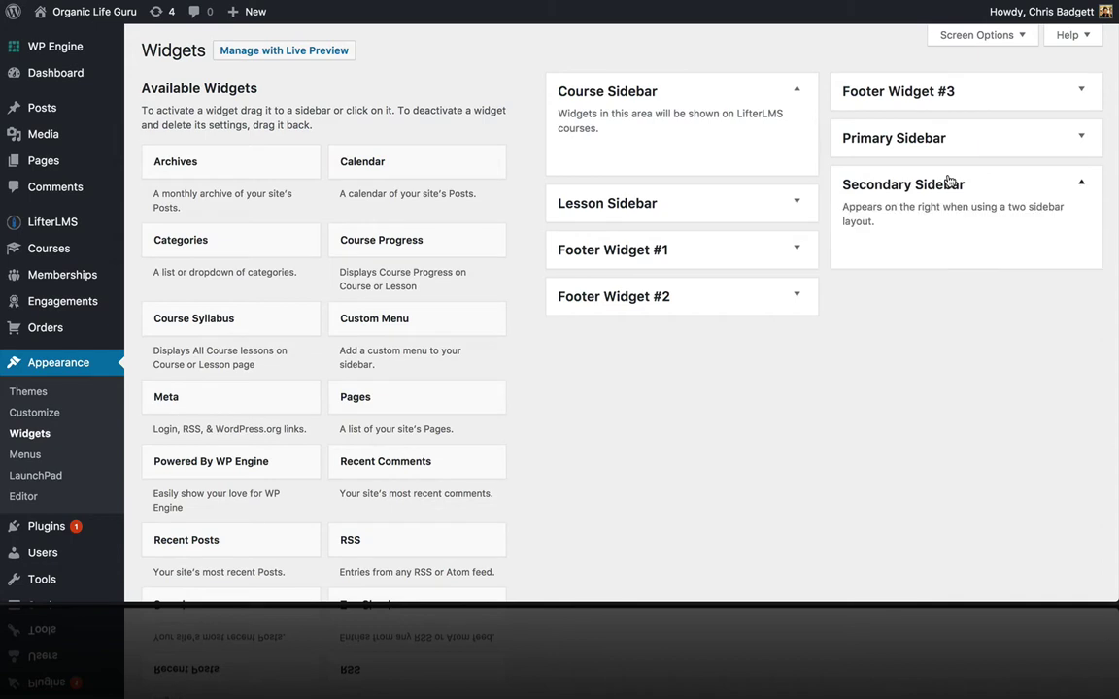
click(944, 178)
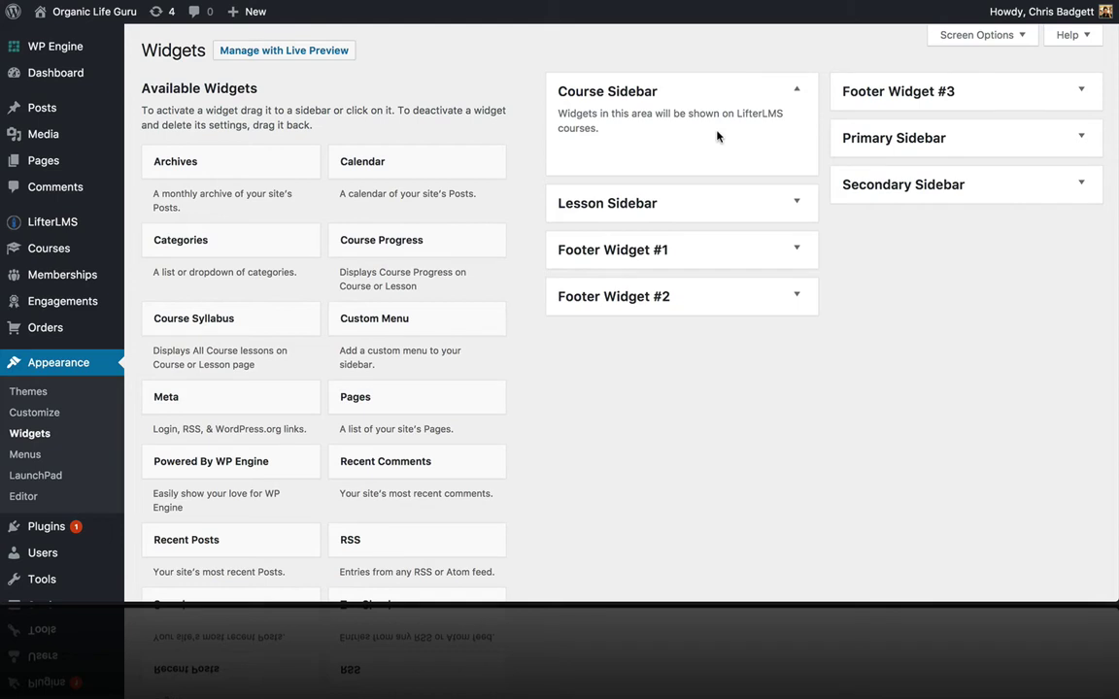
Step: Expand the Lesson Sidebar area and add the Course Syllabus widget, with Course Progress above it, to the Course Sidebar
click(785, 201)
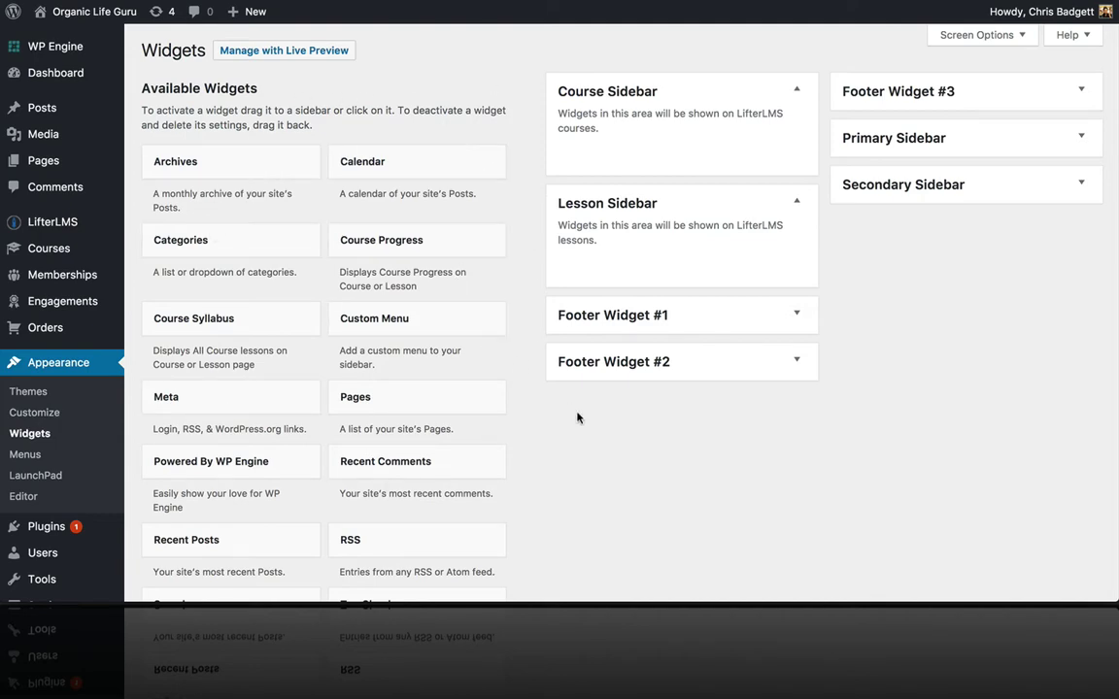
scroll(580, 416, down, 5)
scroll(577, 418, up, 5)
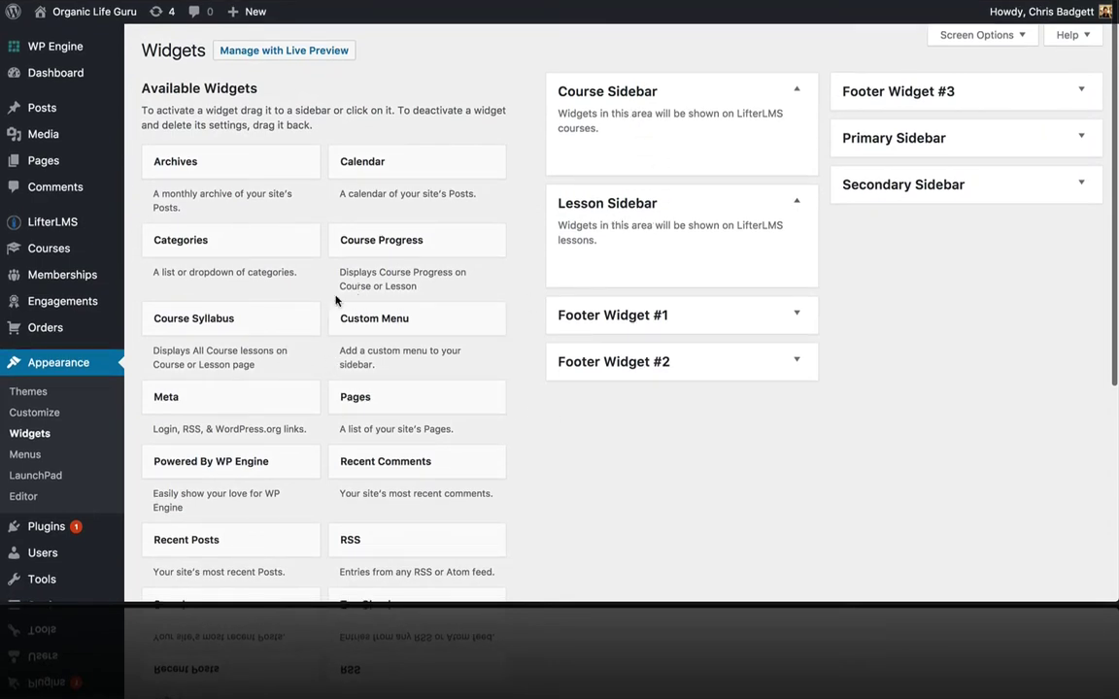
drag(267, 318, 668, 146)
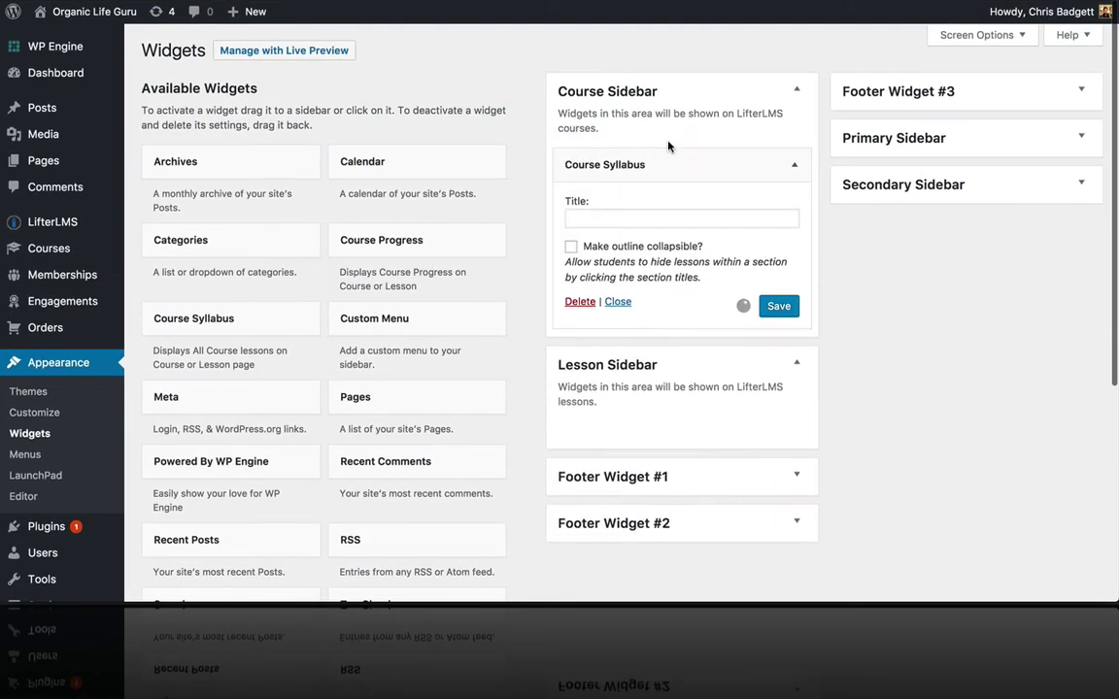
scroll(418, 300, down, 1)
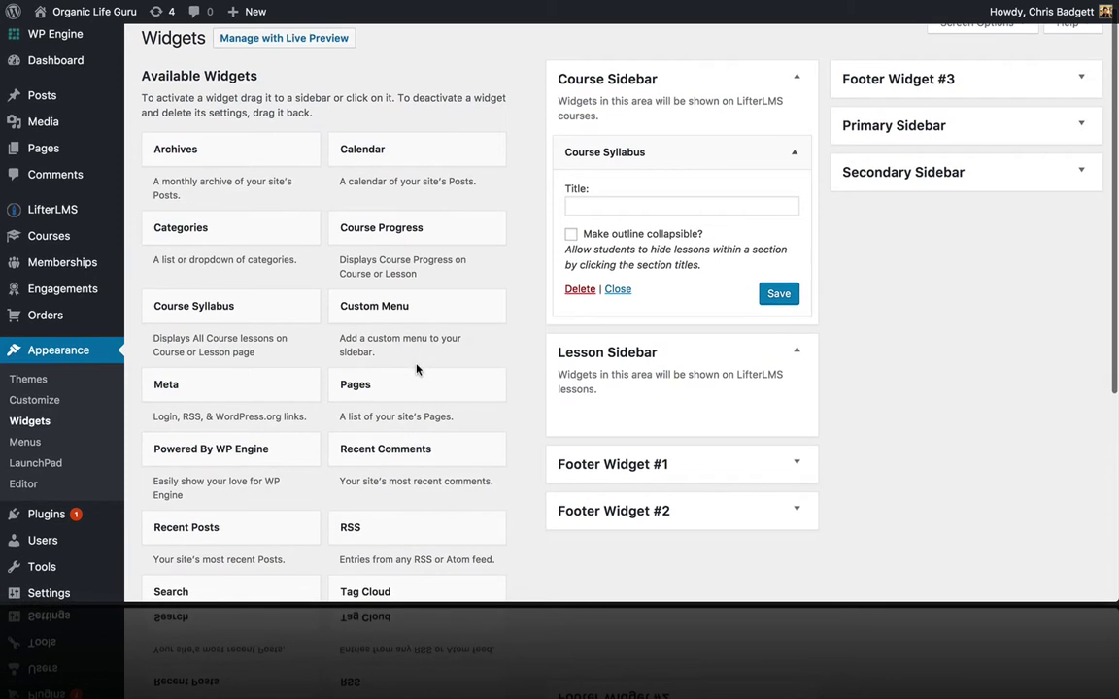
drag(377, 277, 641, 167)
Step: Title the Course Sidebar's Course Progress widget "Progress" and its Course Syllabus widget "Lessons"
click(634, 211)
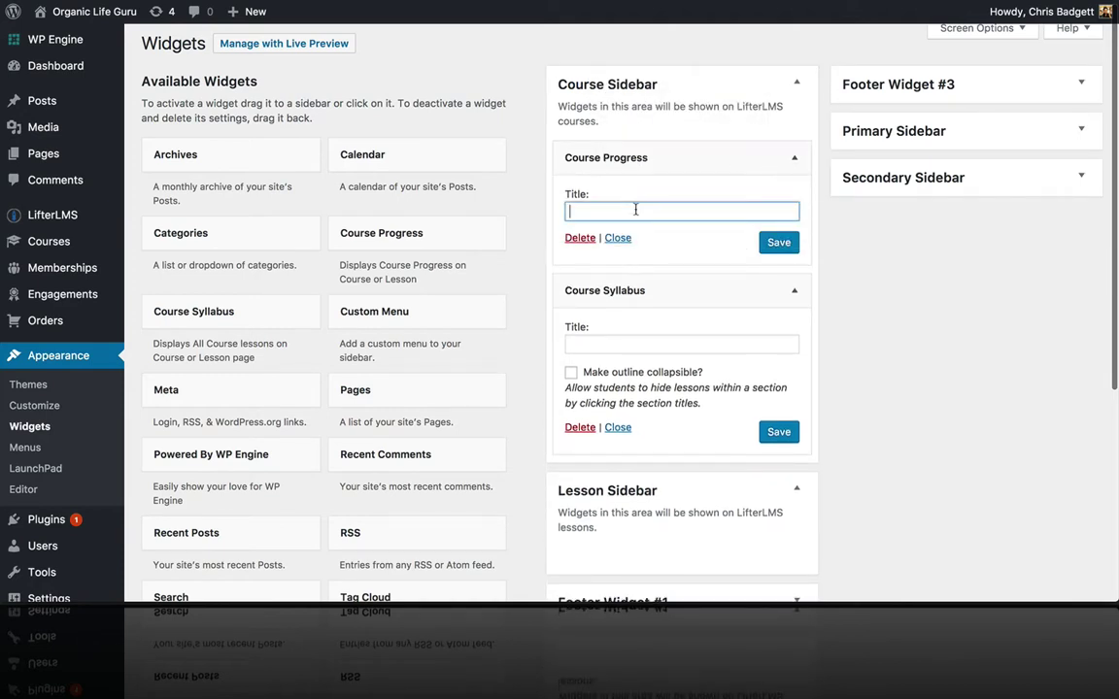
text(Progress)
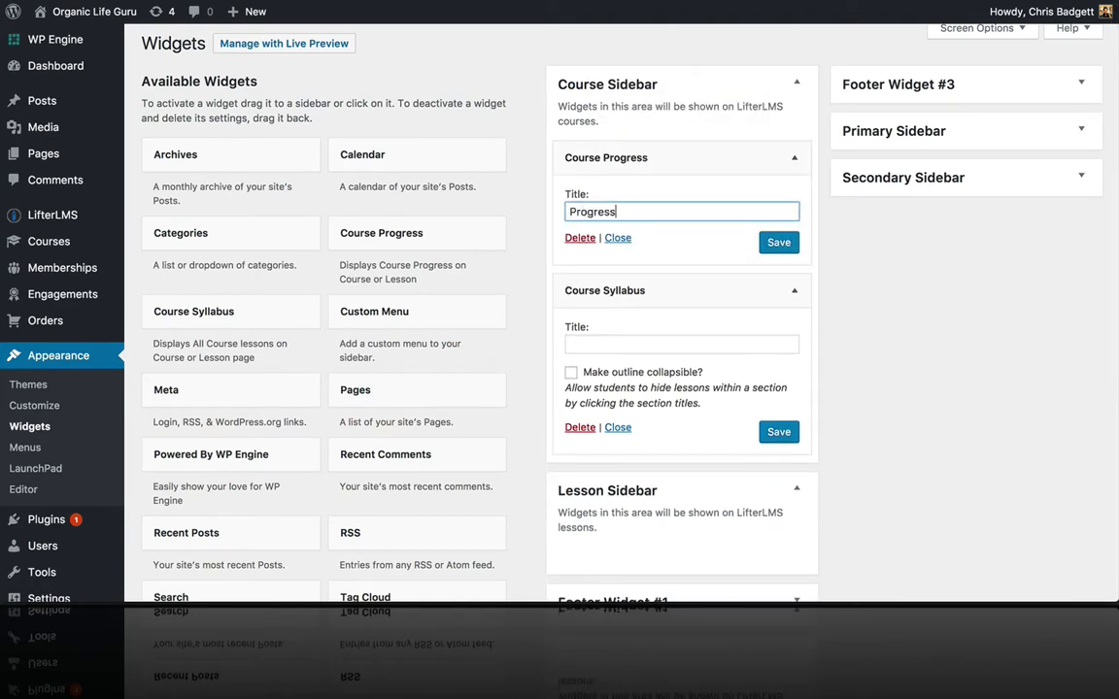
click(623, 345)
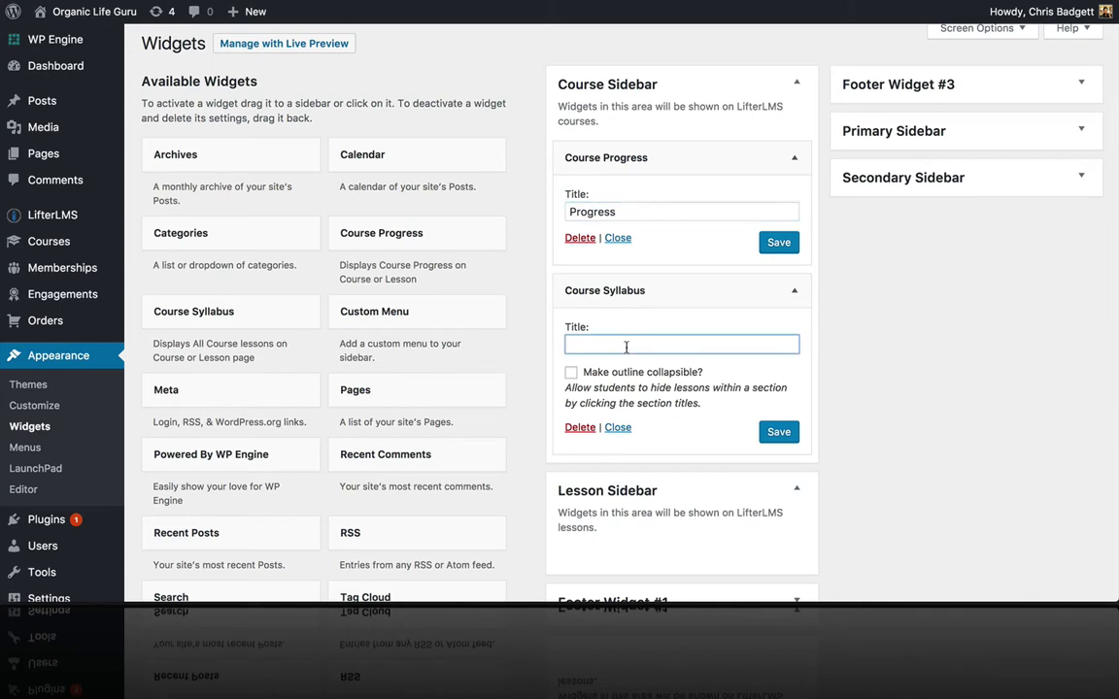
text(Lessons)
Step: Add a Course Progress widget titled "Progress" to the Lesson Sidebar and save it
scroll(631, 392, down, 1)
scroll(632, 393, down, 3)
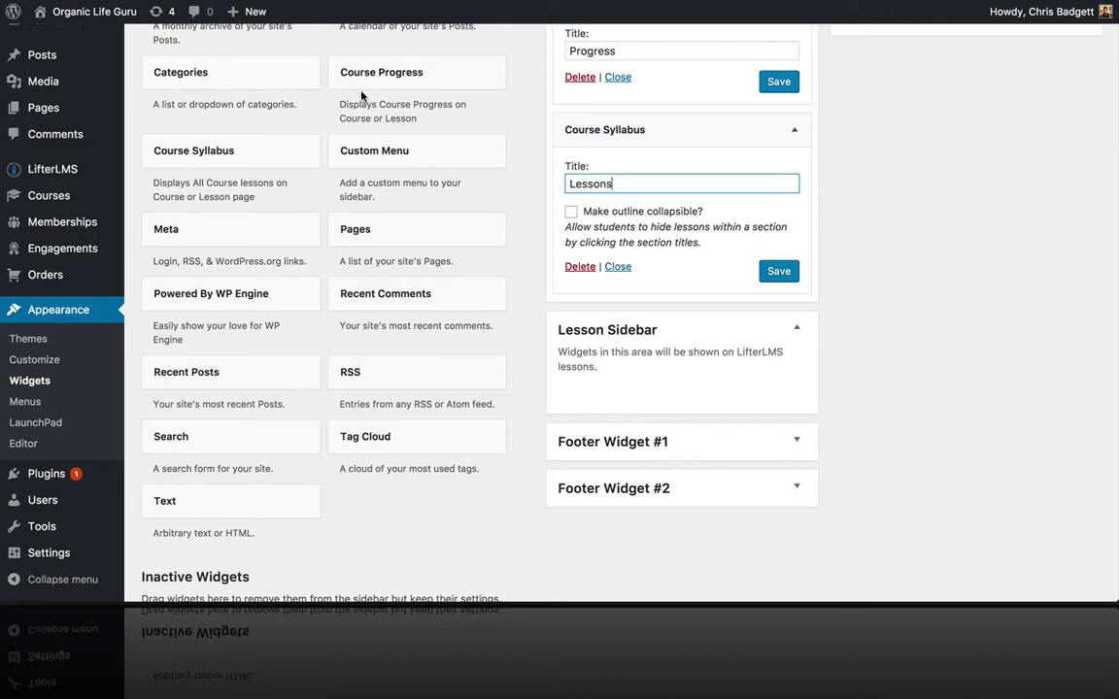
drag(326, 70, 597, 449)
click(590, 459)
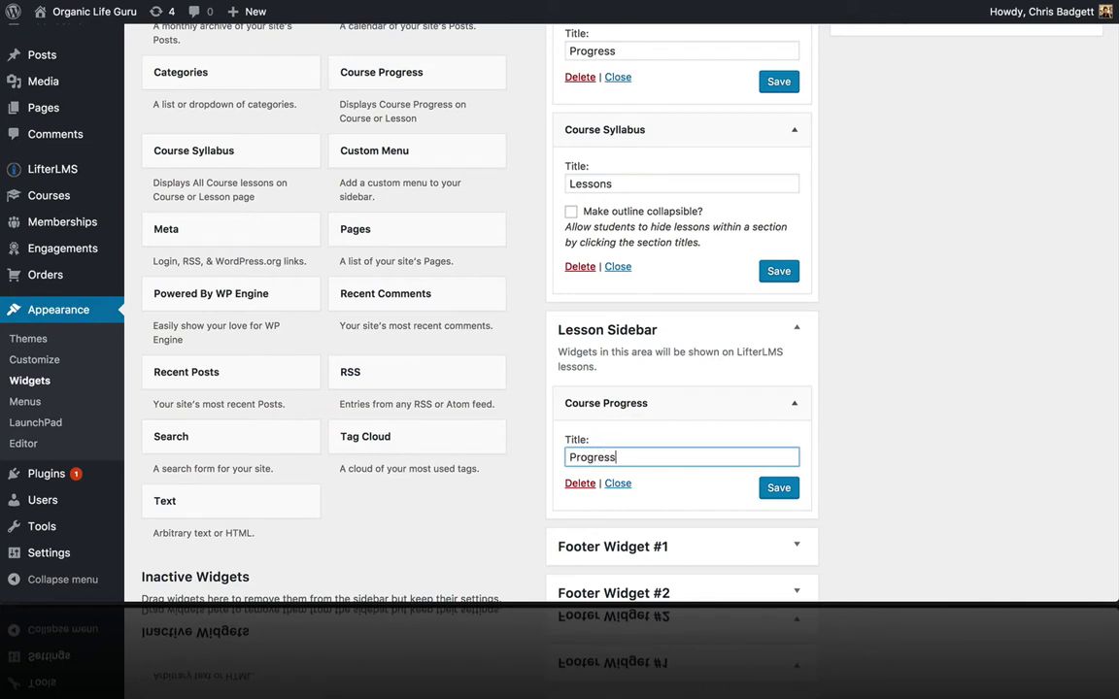
click(778, 488)
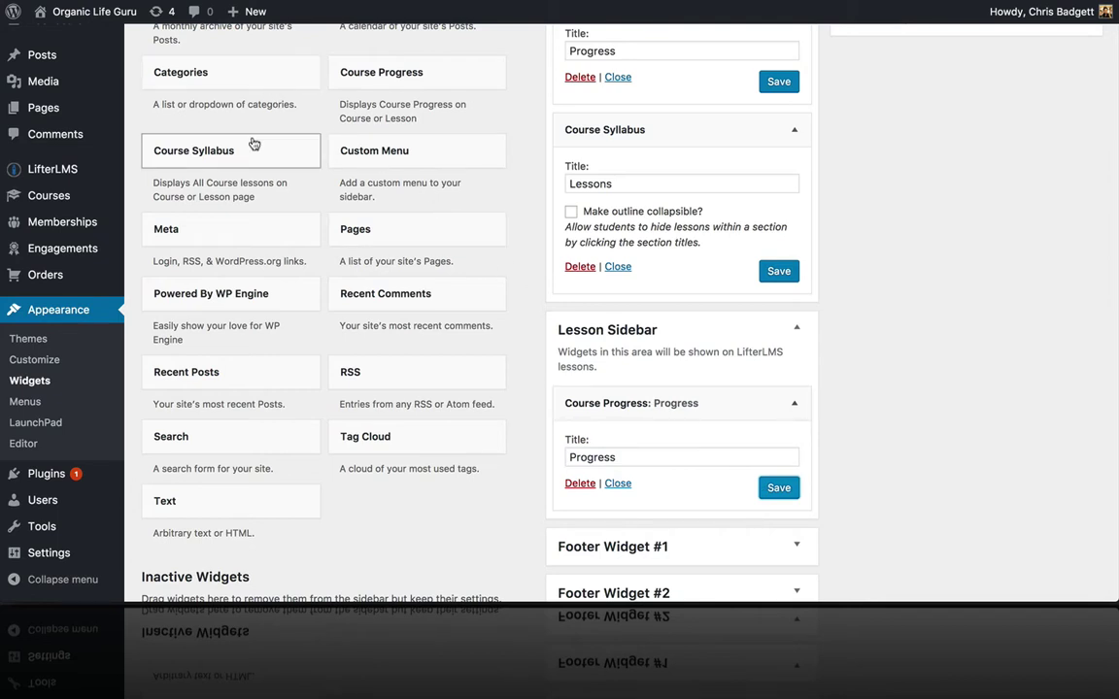
Step: Add a Course Syllabus widget titled "Lessons" to the Lesson Sidebar, with a collapsible outline and open and close all toggles, and save it
drag(254, 143, 622, 486)
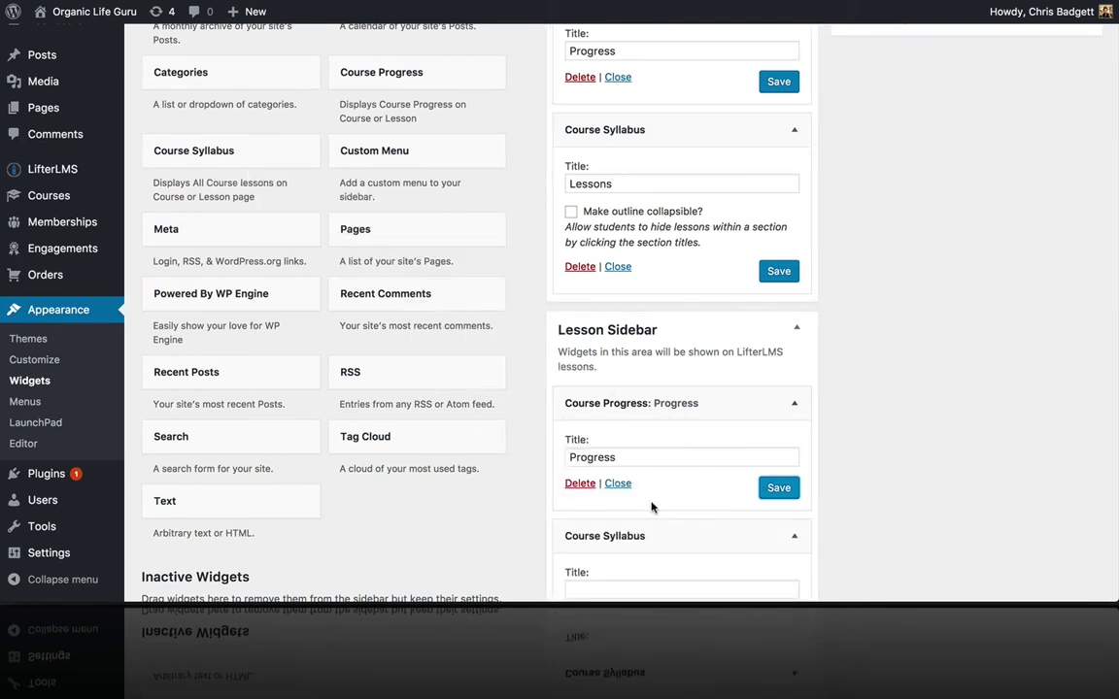
scroll(653, 510, down, 3)
click(583, 374)
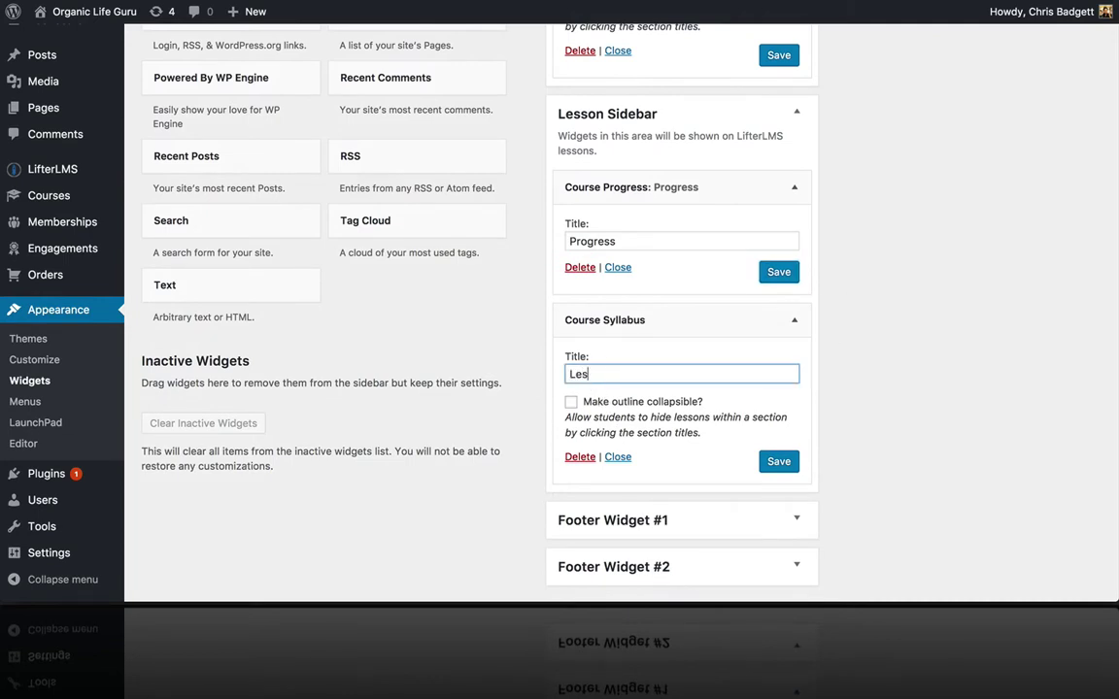
click(571, 401)
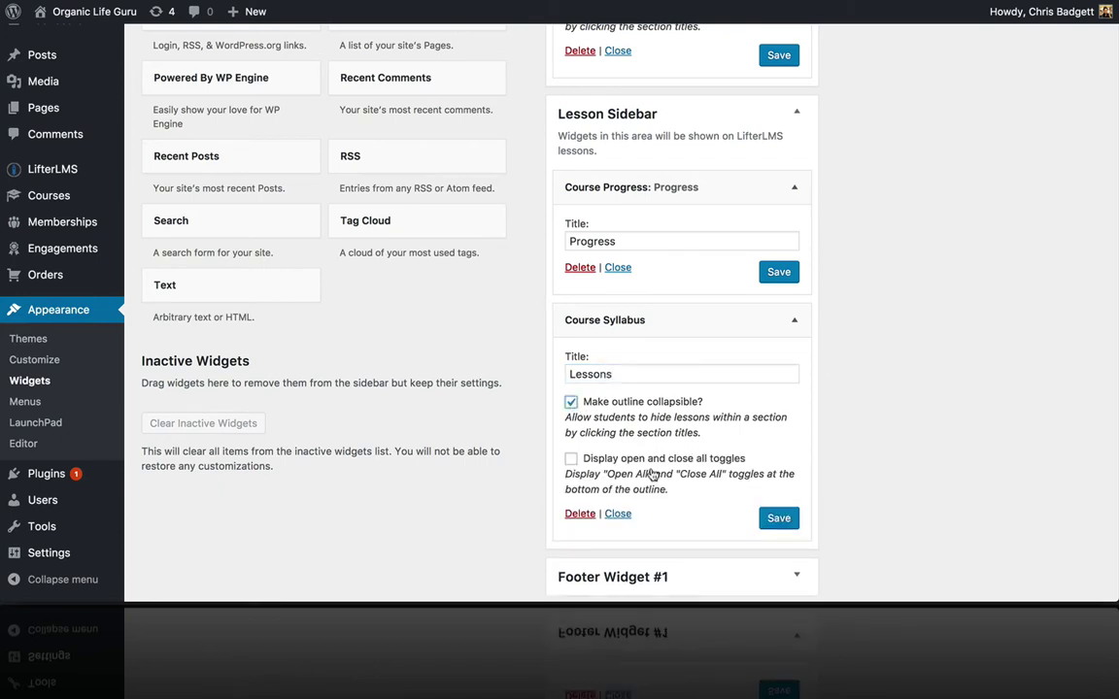
click(573, 458)
click(783, 522)
Step: Save the Lesson Sidebar's Course Progress widget and both widgets in the Course Sidebar
click(779, 272)
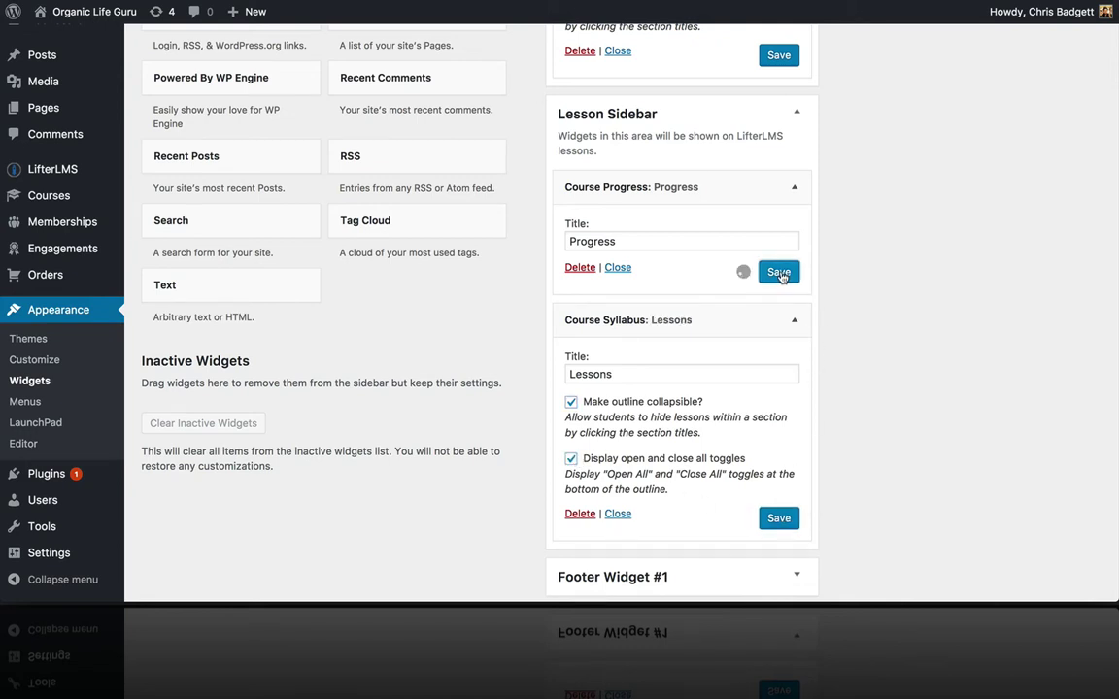
scroll(782, 280, up, 3)
click(777, 212)
scroll(777, 218, up, 4)
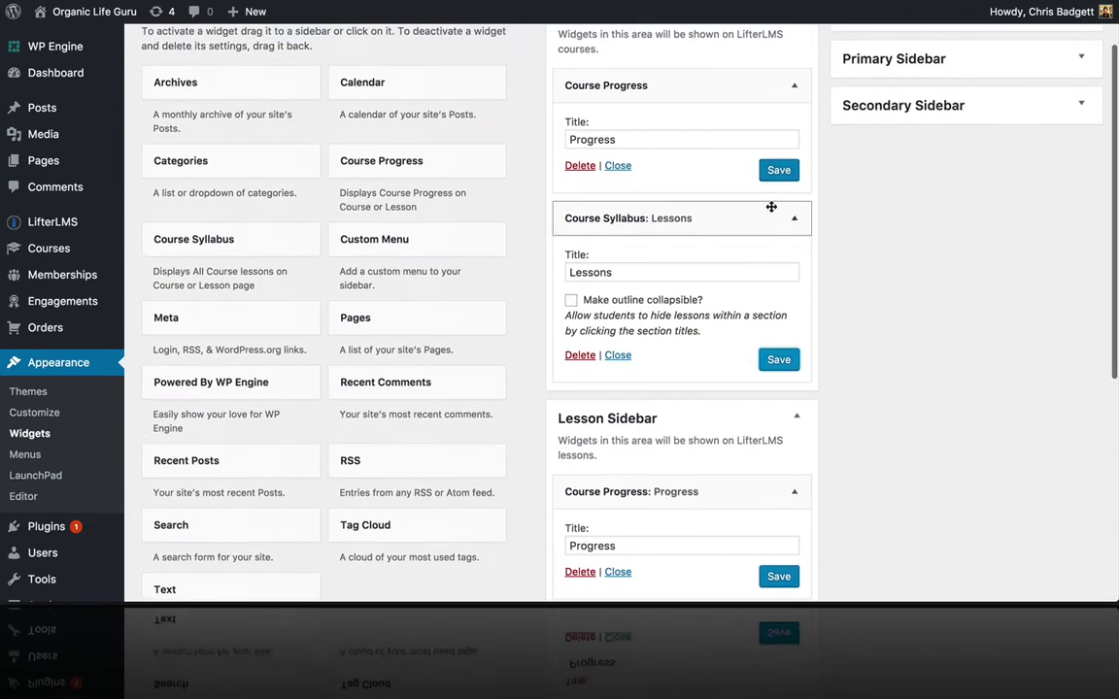
click(780, 224)
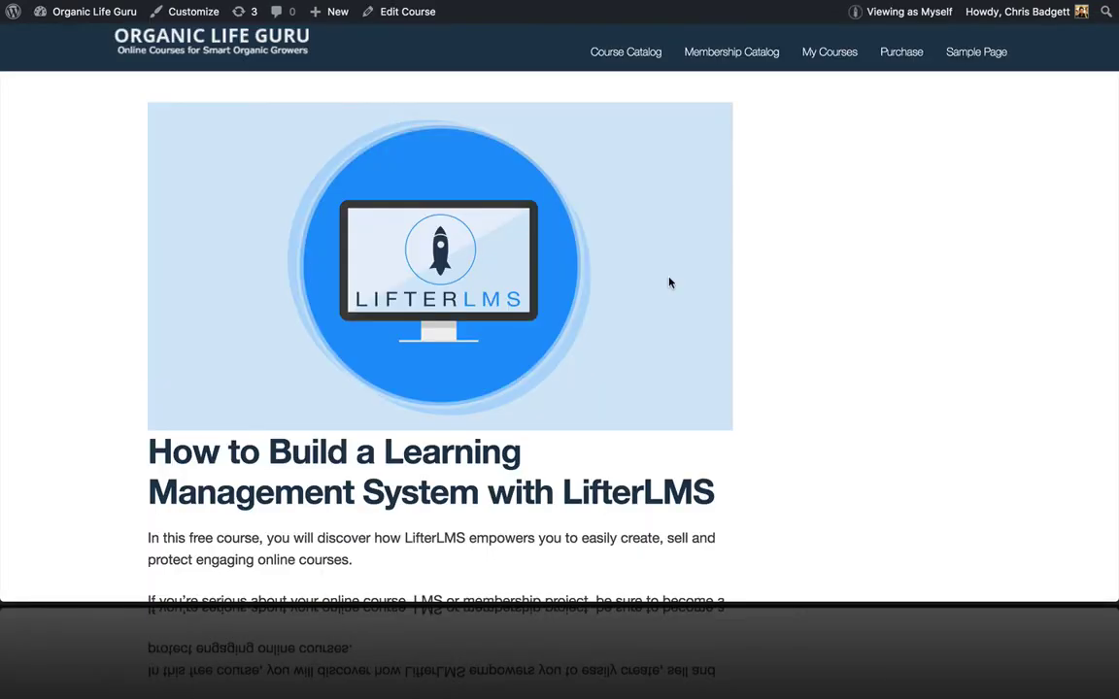
Step: View the refreshed course page and examine the progress and lessons widgets in its sidebar
scroll(669, 283, down, 7)
scroll(670, 282, up, 7)
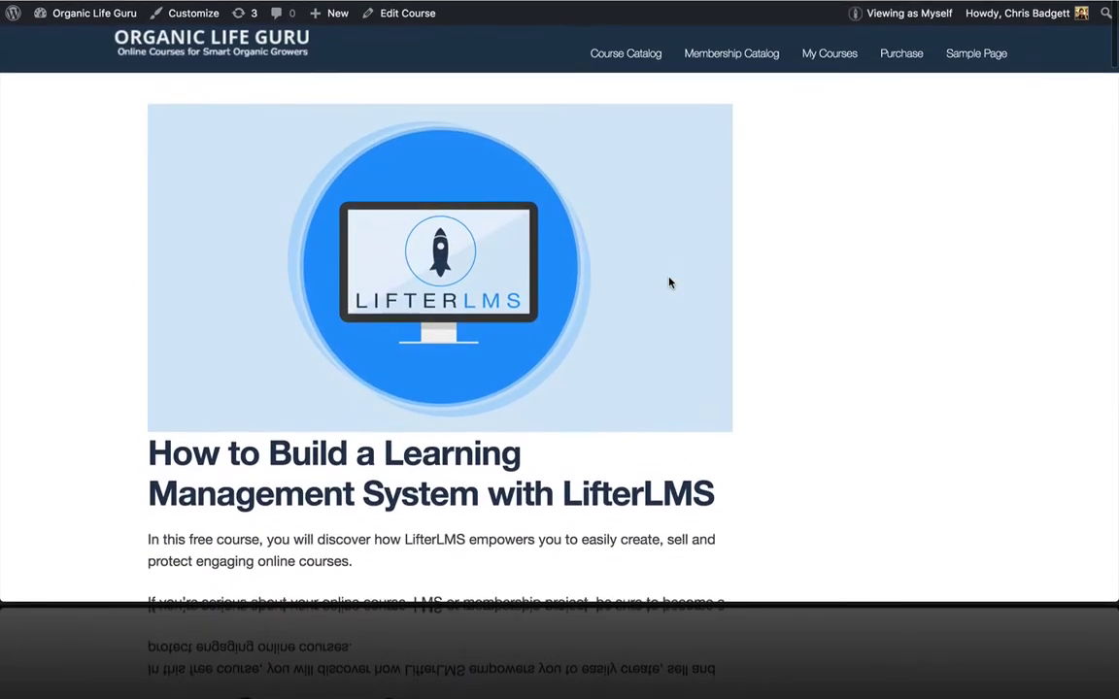
scroll(670, 283, down, 6)
scroll(669, 282, up, 6)
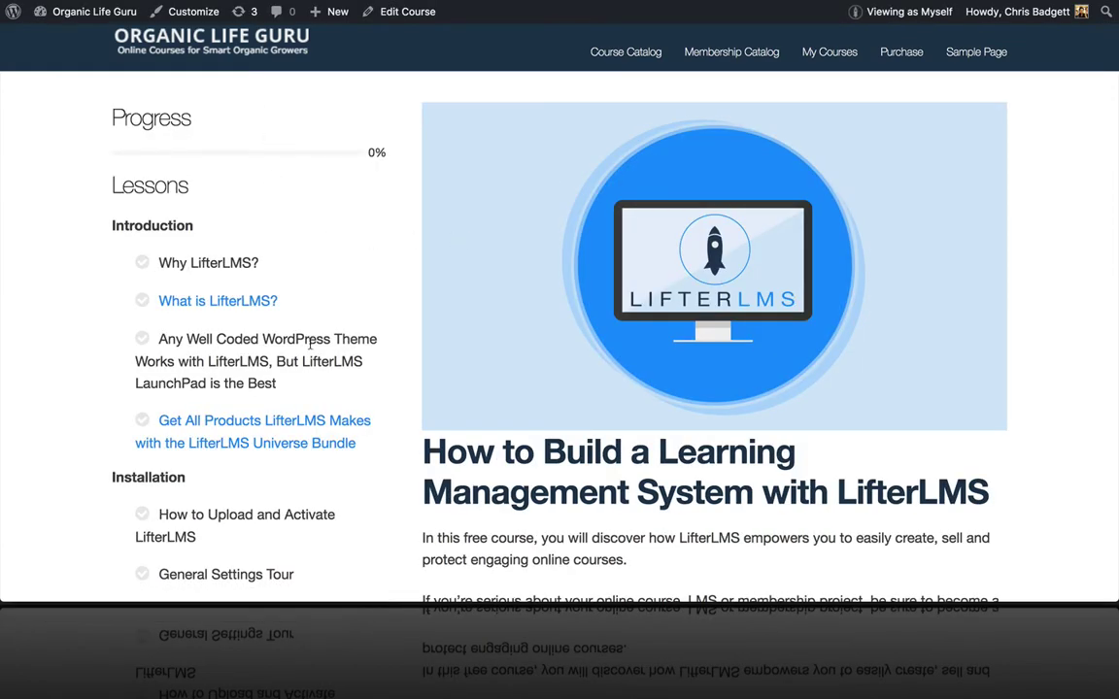
scroll(311, 342, down, 2)
scroll(310, 342, up, 2)
Step: Open the course for editing, set its default layout to content with a right sidebar, and update the course
click(404, 21)
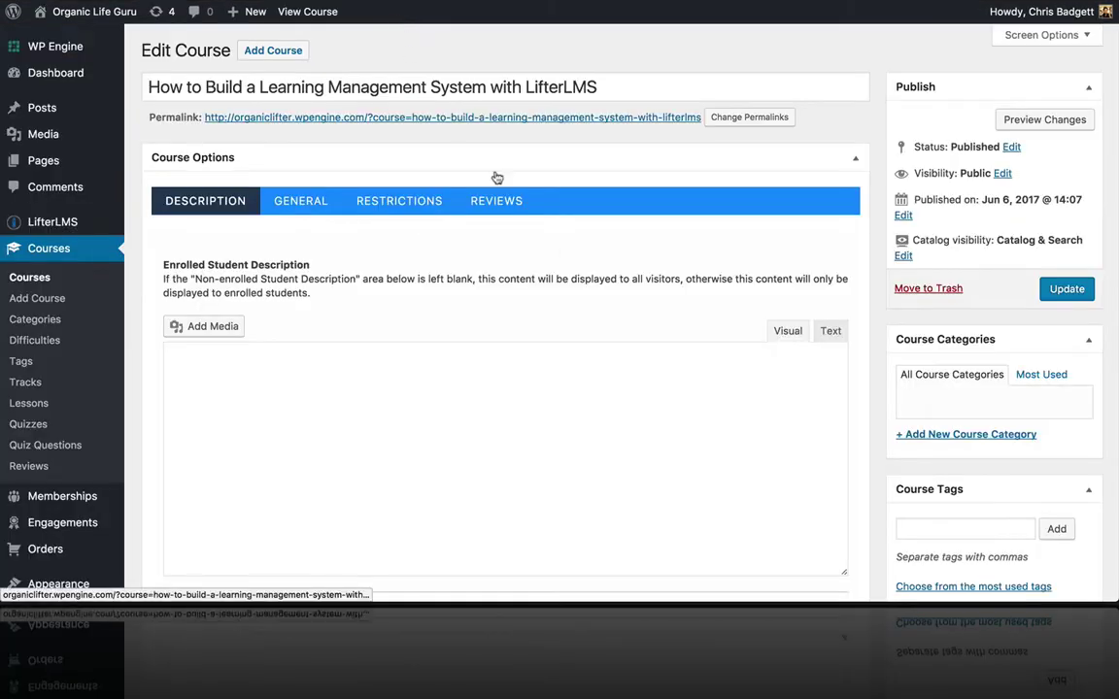
scroll(562, 250, down, 10)
scroll(562, 252, down, 15)
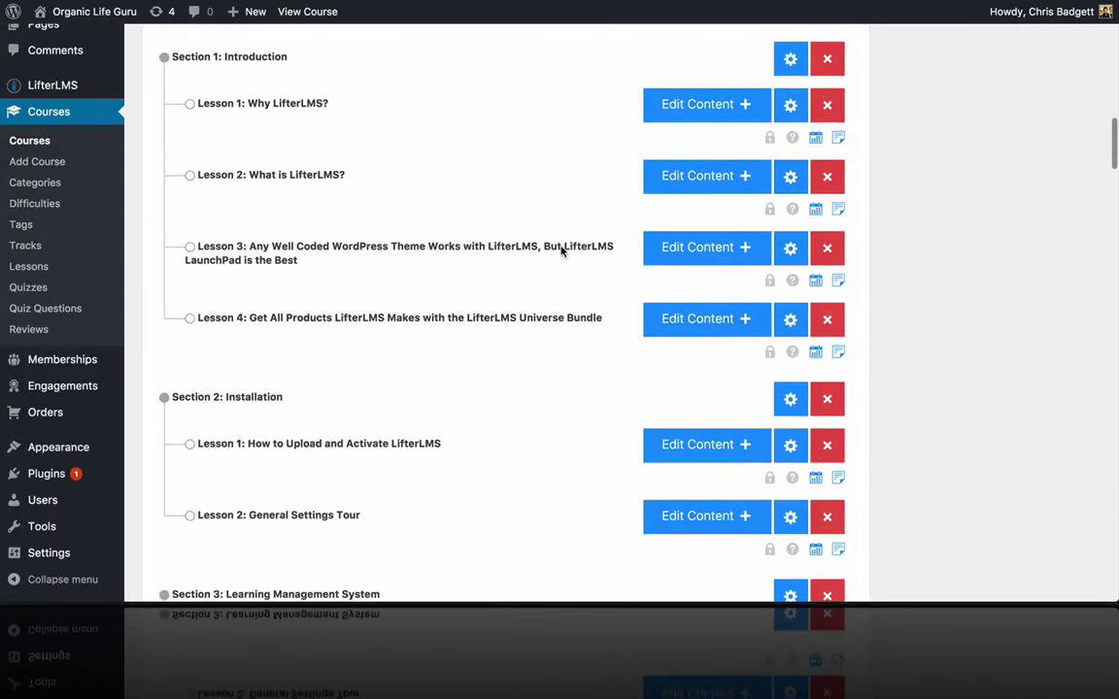
scroll(561, 250, down, 20)
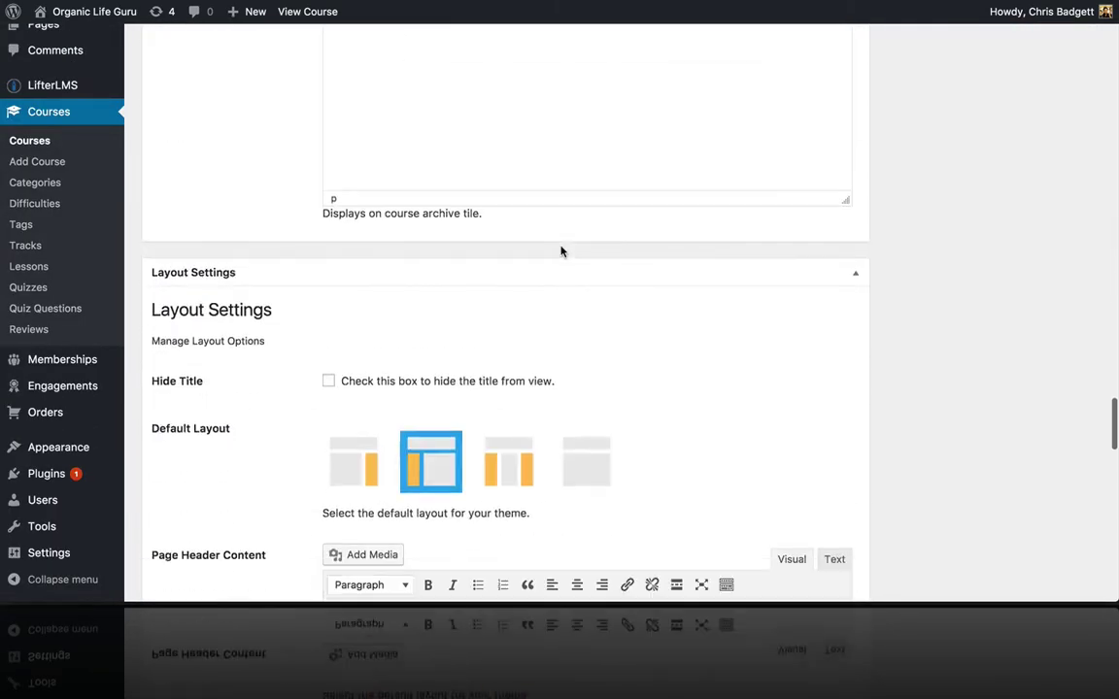
click(342, 422)
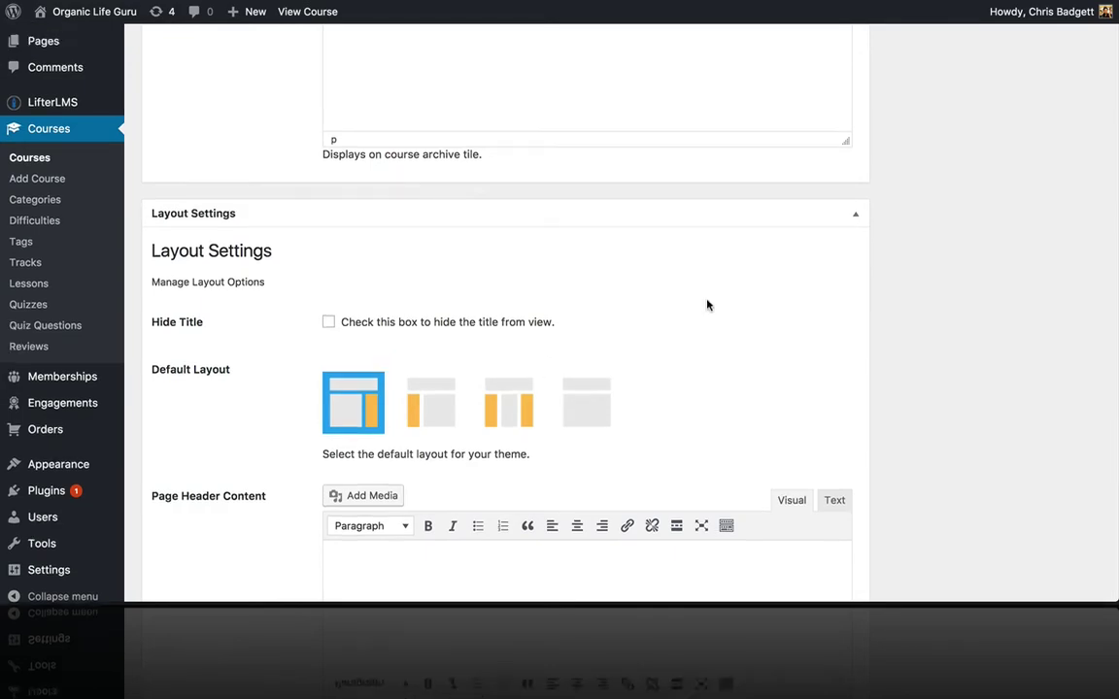
scroll(707, 305, up, 20)
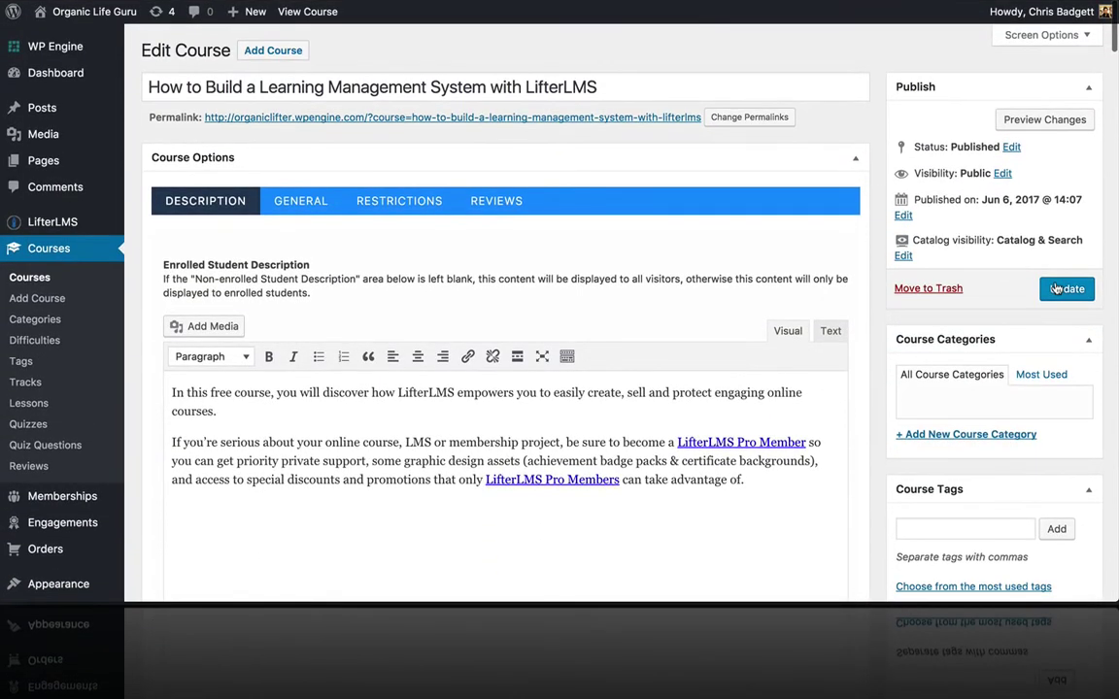
click(1060, 289)
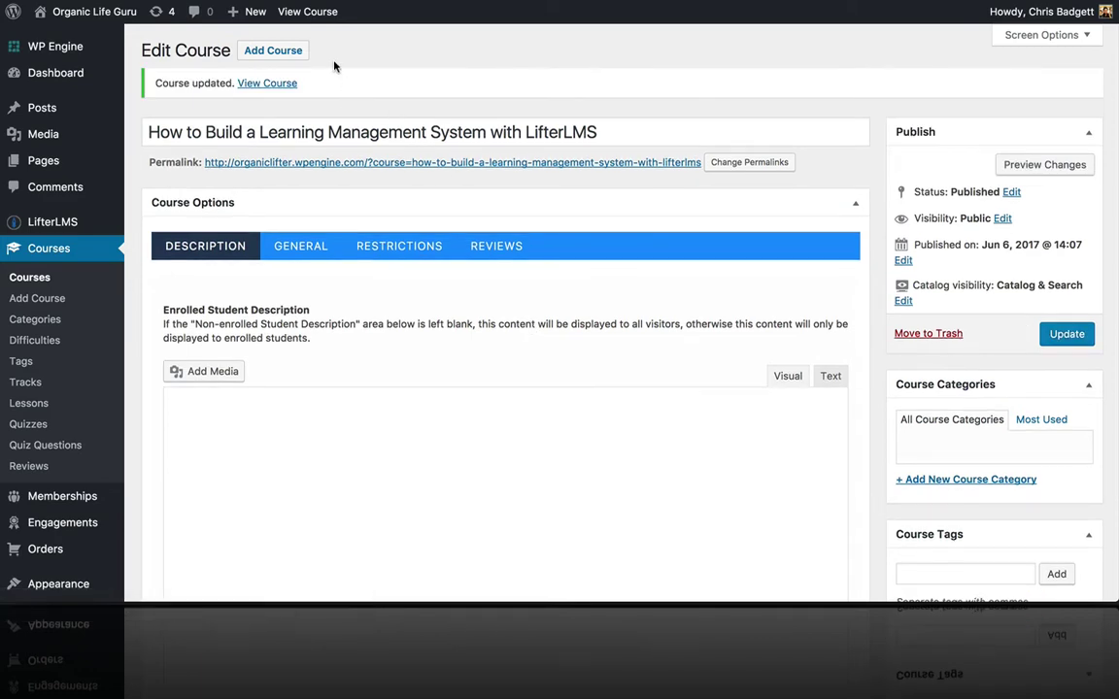
Step: View the updated course page and examine the progress and lessons widgets in its right sidebar
click(342, 166)
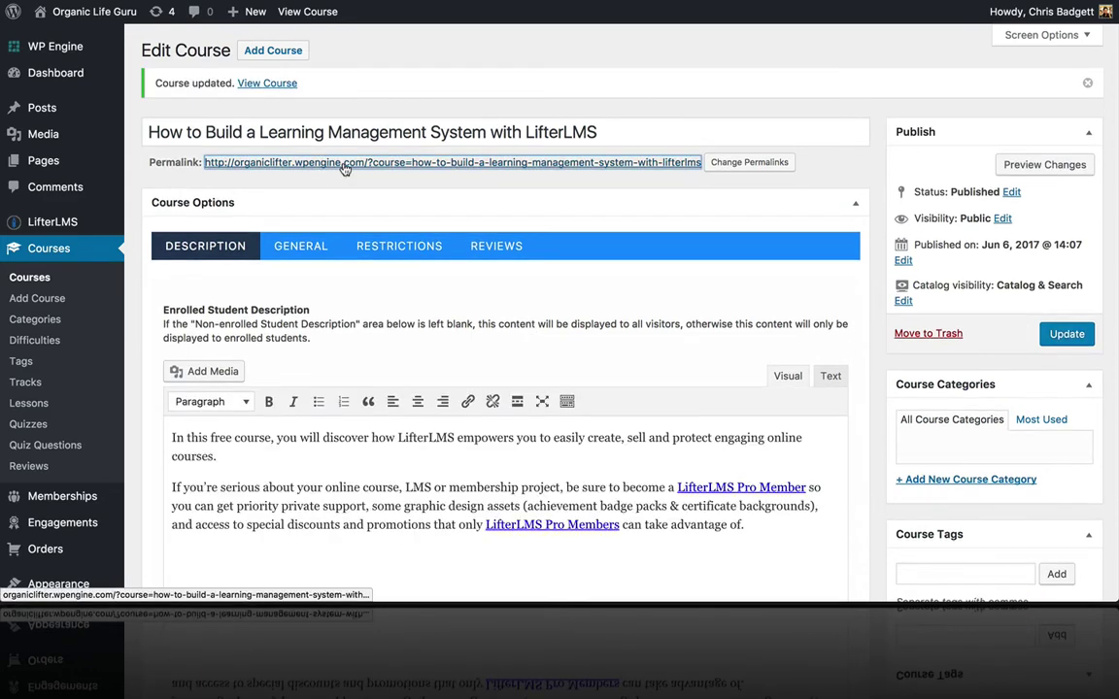
scroll(762, 361, down, 1)
scroll(762, 362, down, 2)
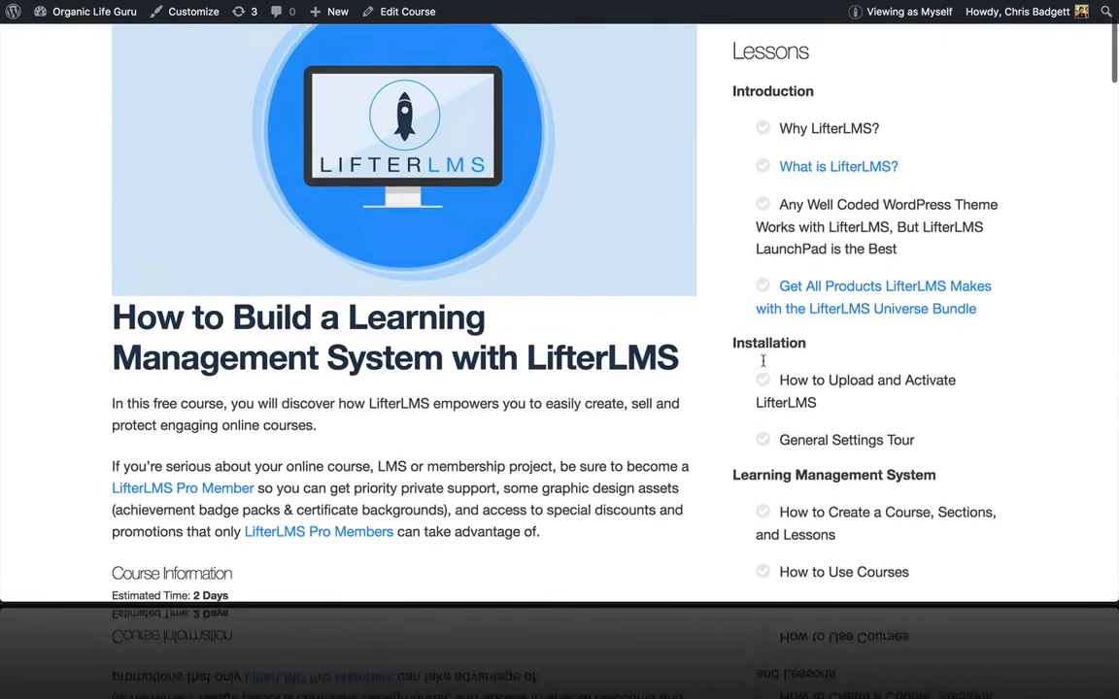
scroll(789, 261, up, 5)
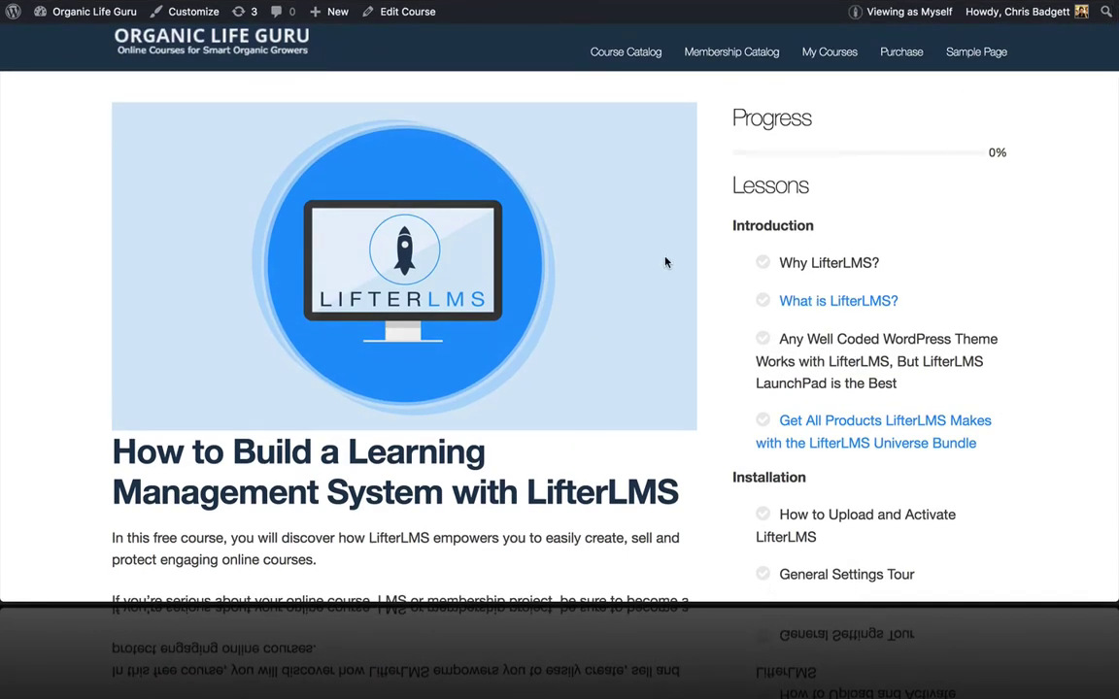
scroll(653, 260, down, 3)
scroll(647, 260, up, 3)
scroll(795, 260, down, 1)
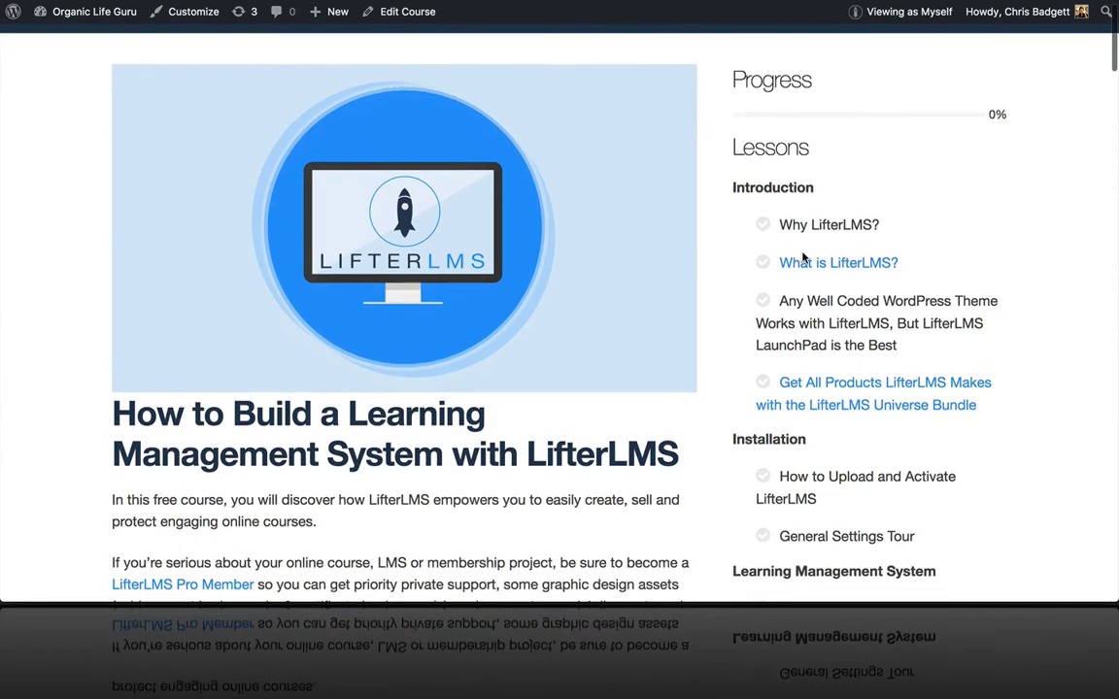
Step: Open the "What is LifterLMS?" lesson and check its sidebar outline by expanding and collapsing the Installation and Learning Management System sections
click(805, 264)
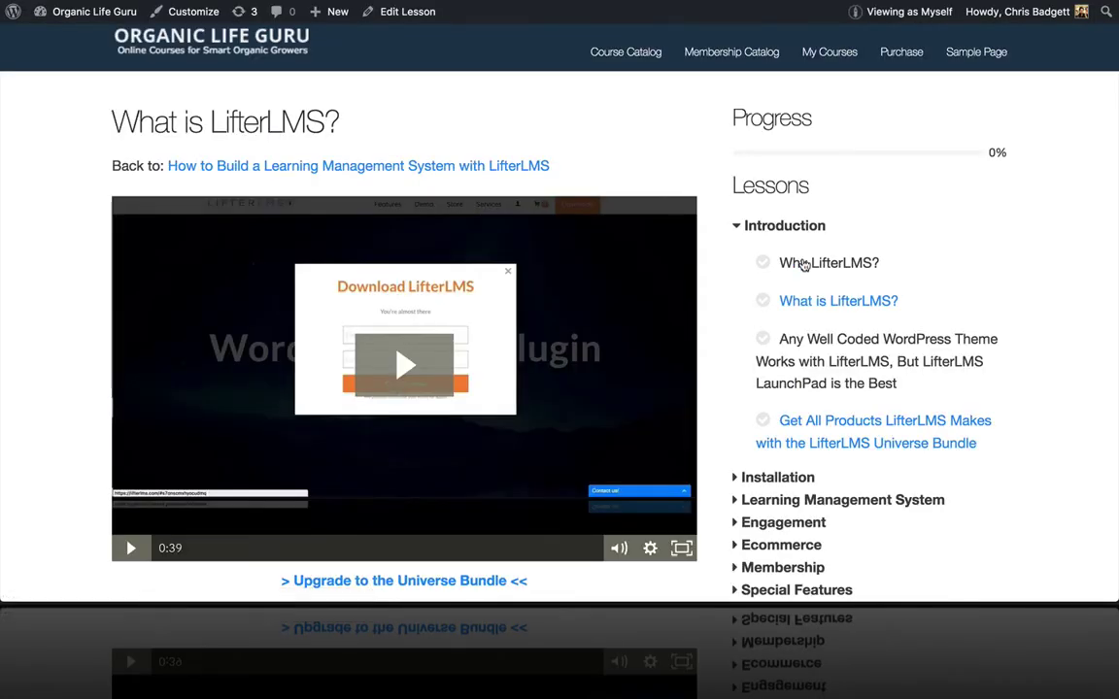
scroll(804, 264, down, 4)
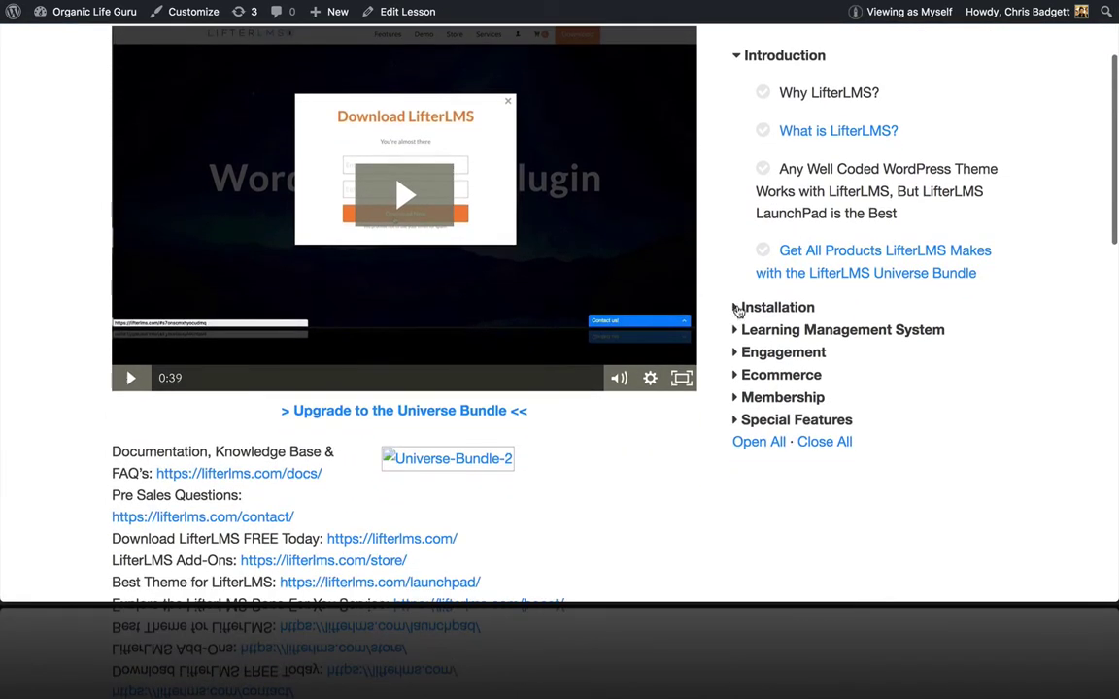
click(737, 310)
click(738, 440)
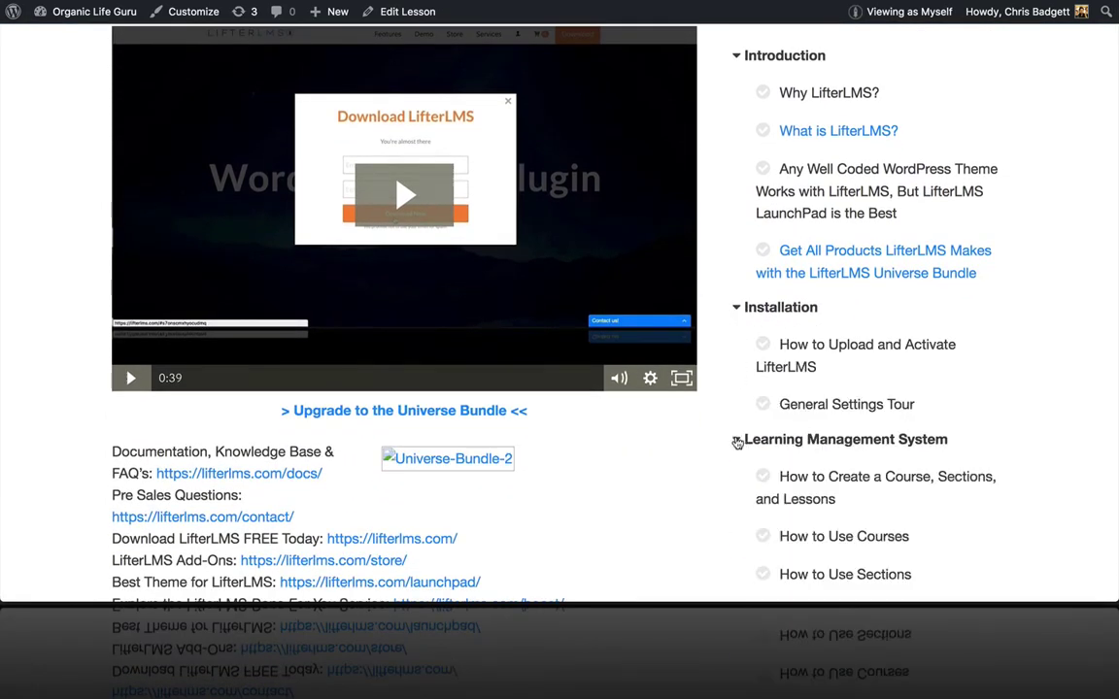
click(737, 440)
click(741, 317)
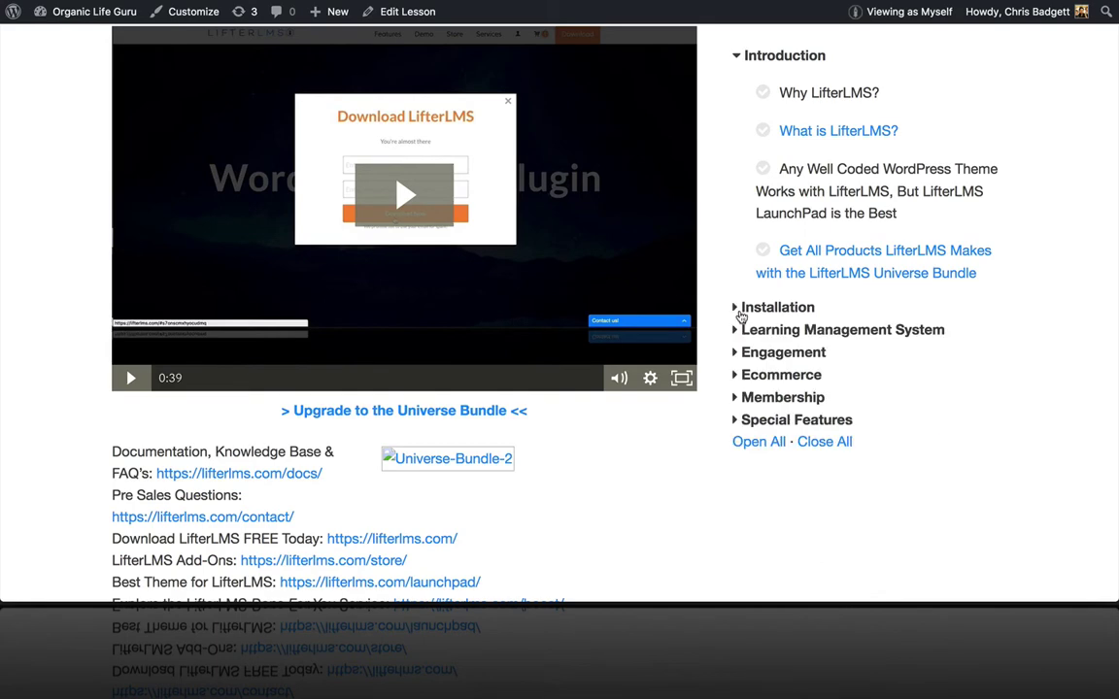
scroll(741, 316, up, 4)
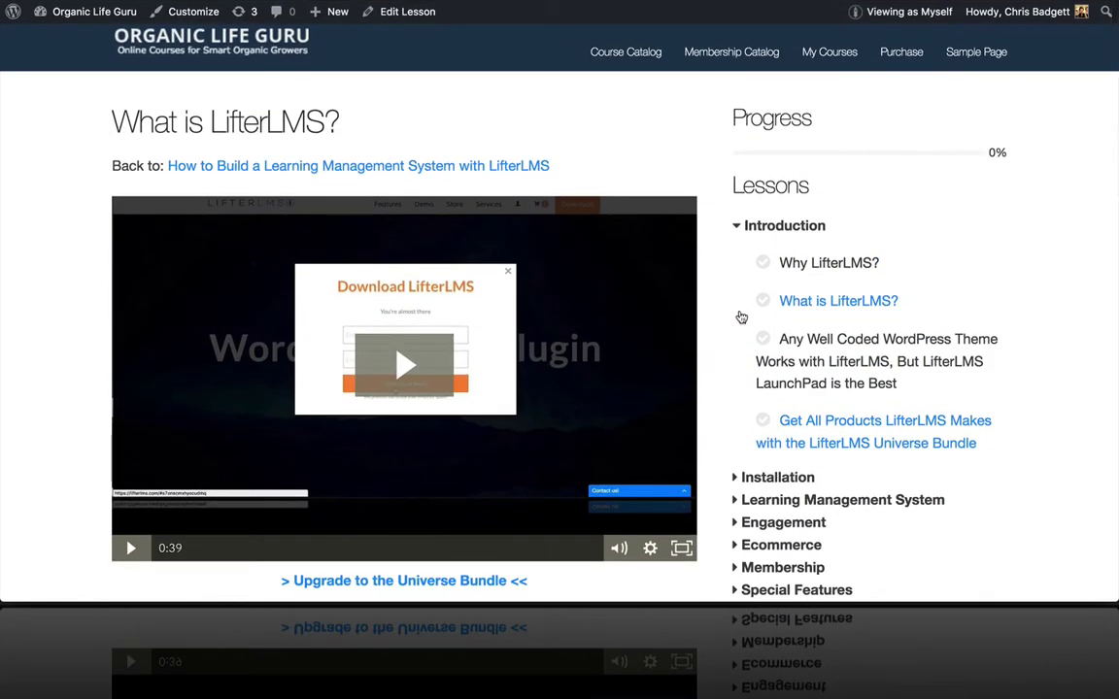
scroll(765, 180, down, 2)
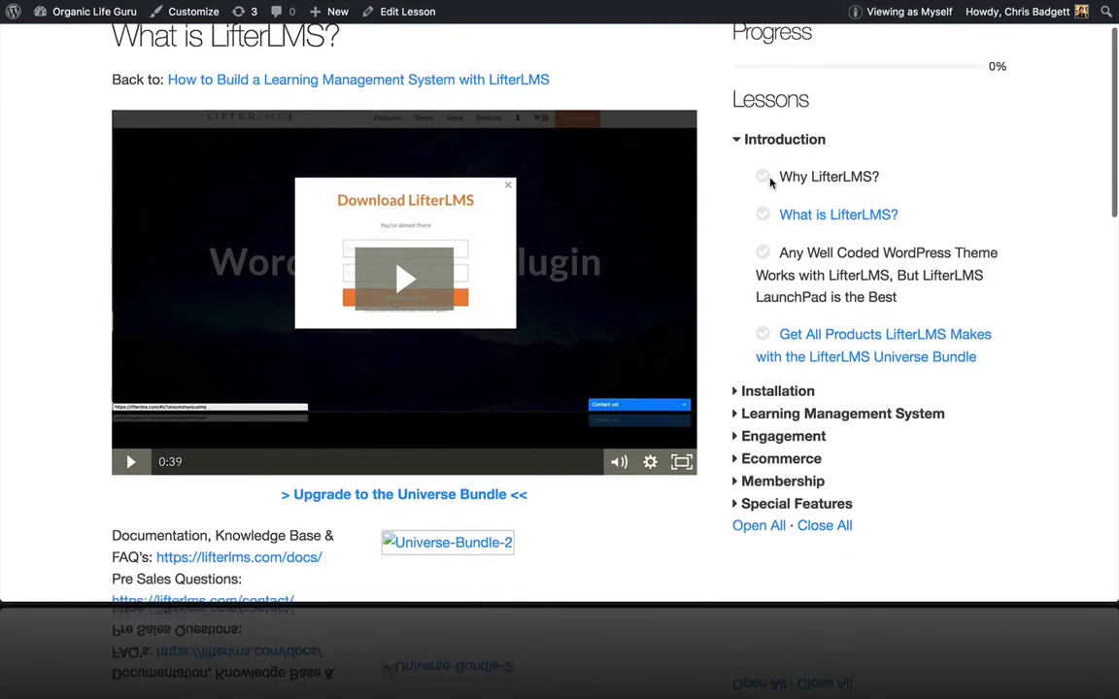
scroll(767, 177, up, 2)
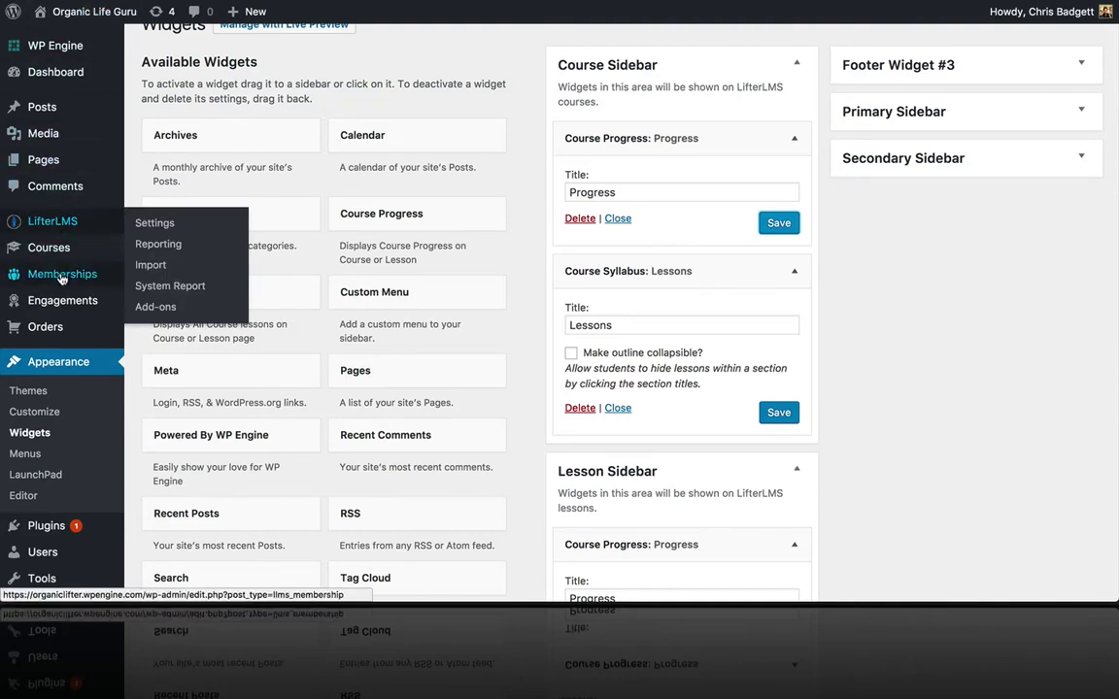
Step: In the LaunchPad layout settings, set the default course layout to content with a right sidebar and save the changes
scroll(61, 335, down, 1)
mouse_move(61, 336)
scroll(61, 335, up, 1)
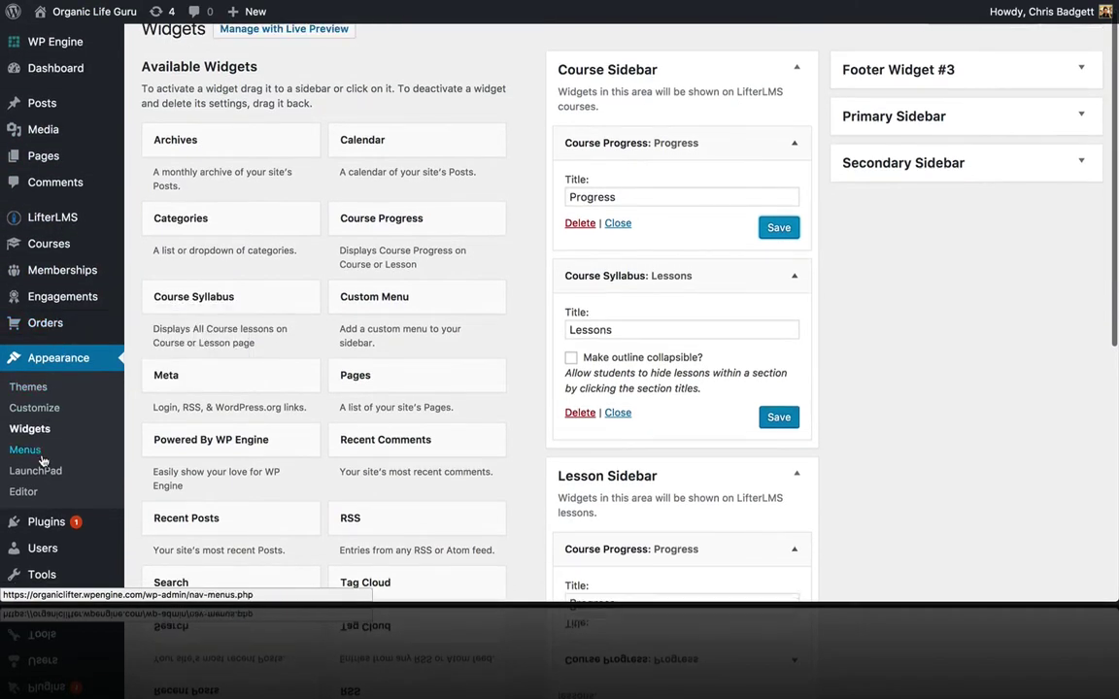
click(41, 473)
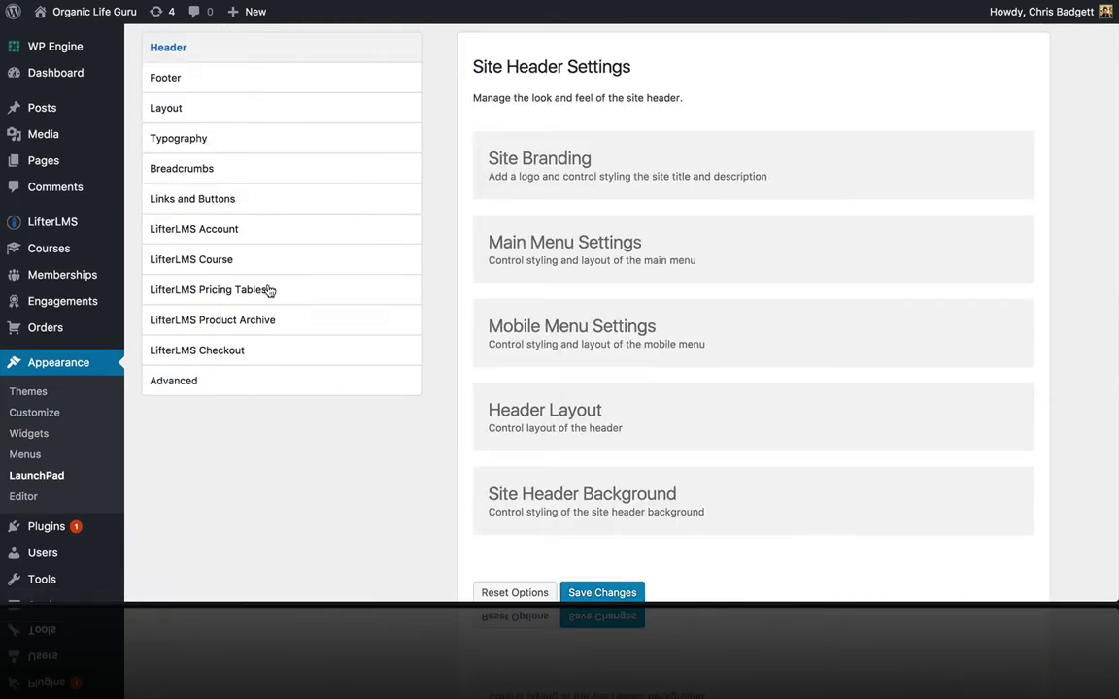
click(172, 114)
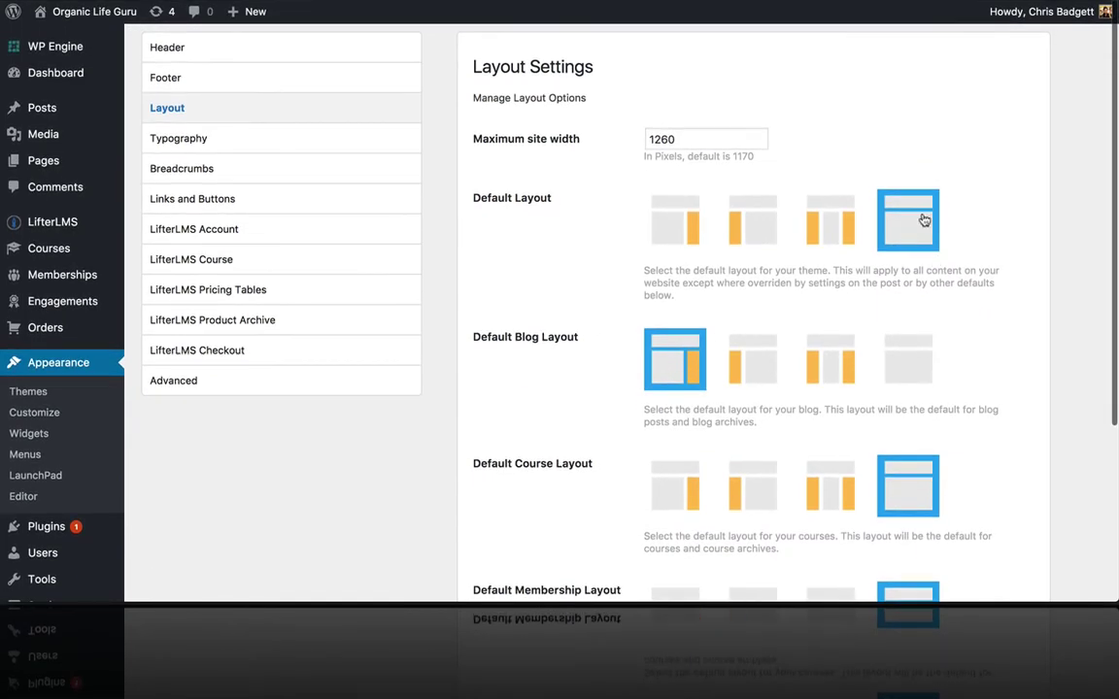
scroll(889, 372, down, 4)
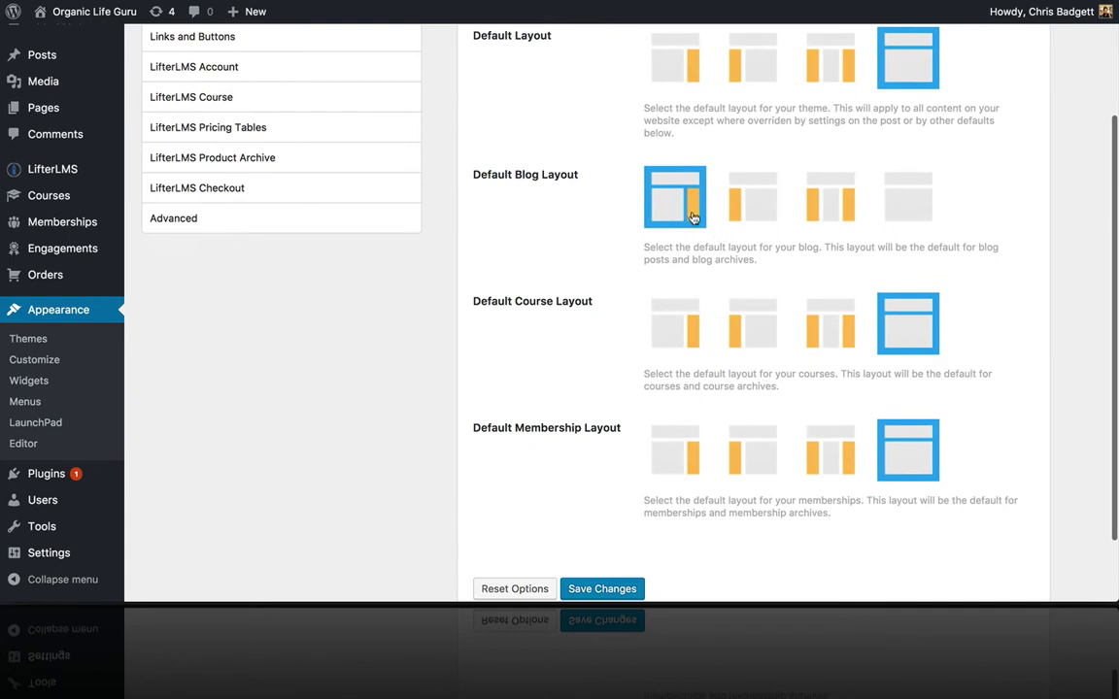
click(696, 328)
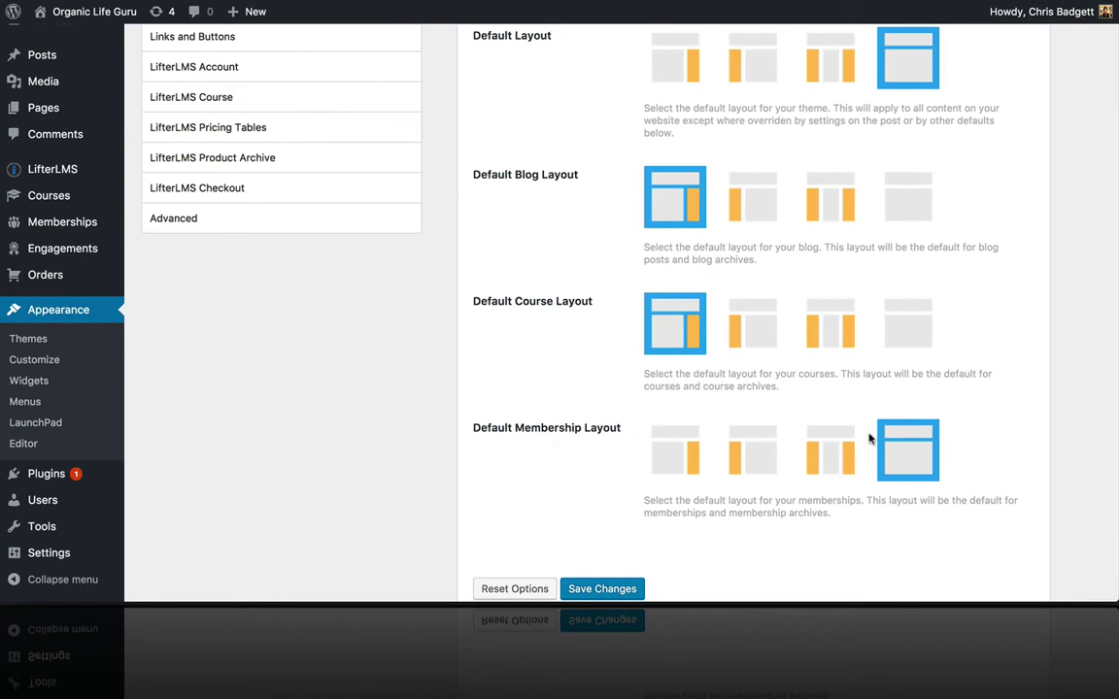
scroll(696, 512, down, 1)
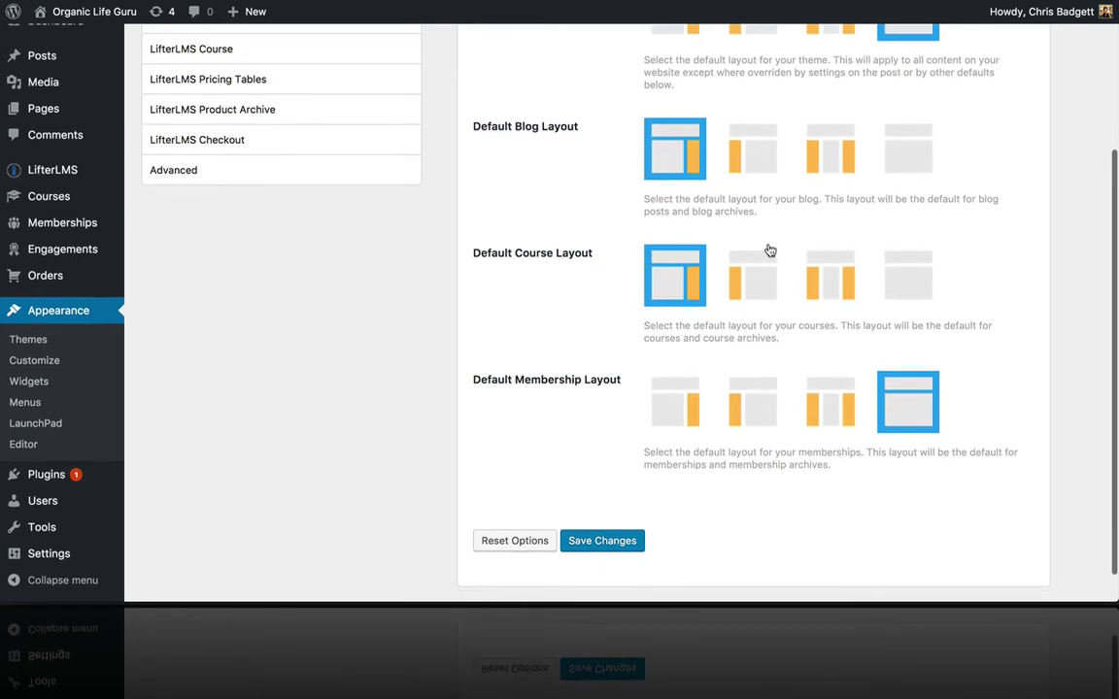
scroll(770, 251, up, 1)
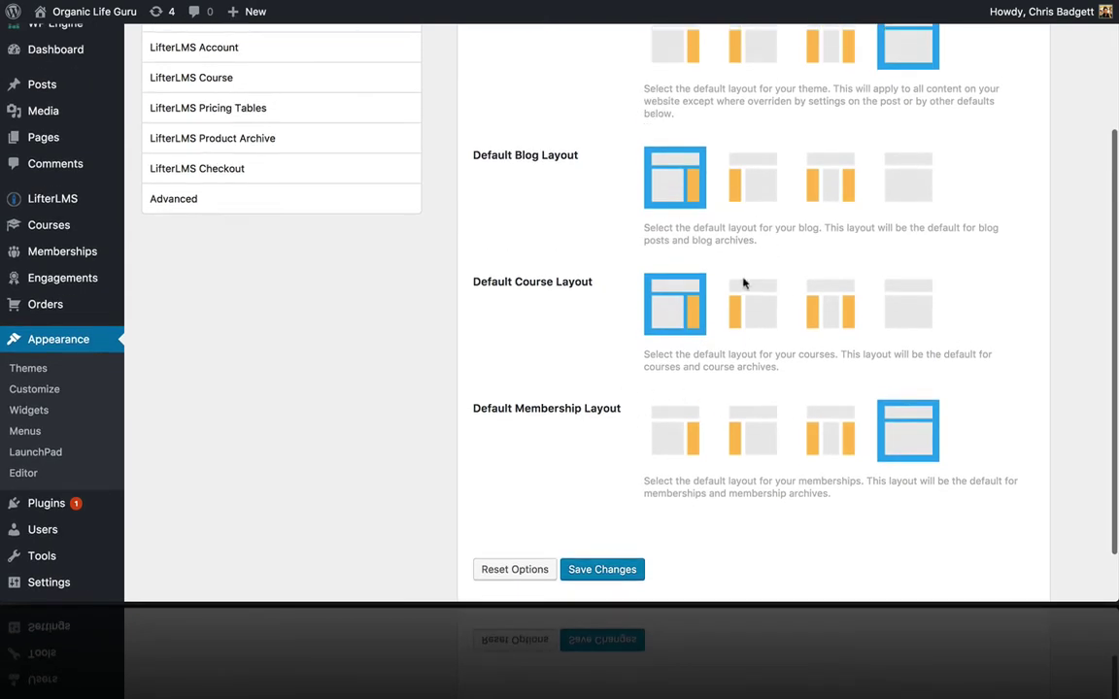
click(611, 571)
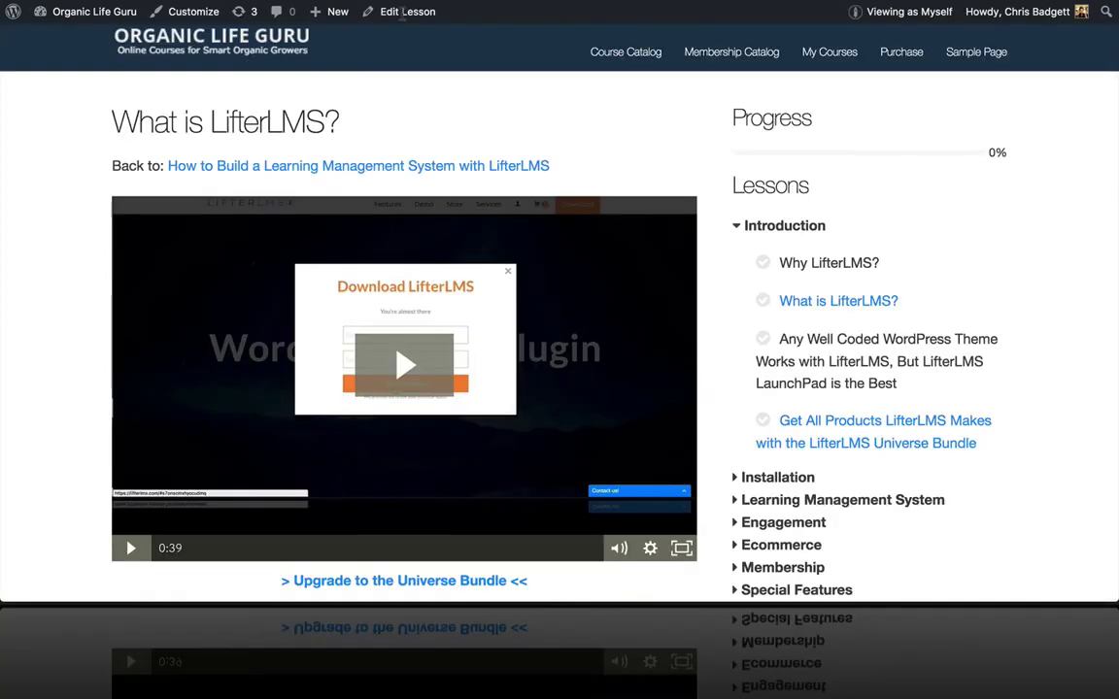
Step: Examine the lesson page from its sidebar outline down to the lesson navigation and footer widgets
scroll(642, 184, down, 5)
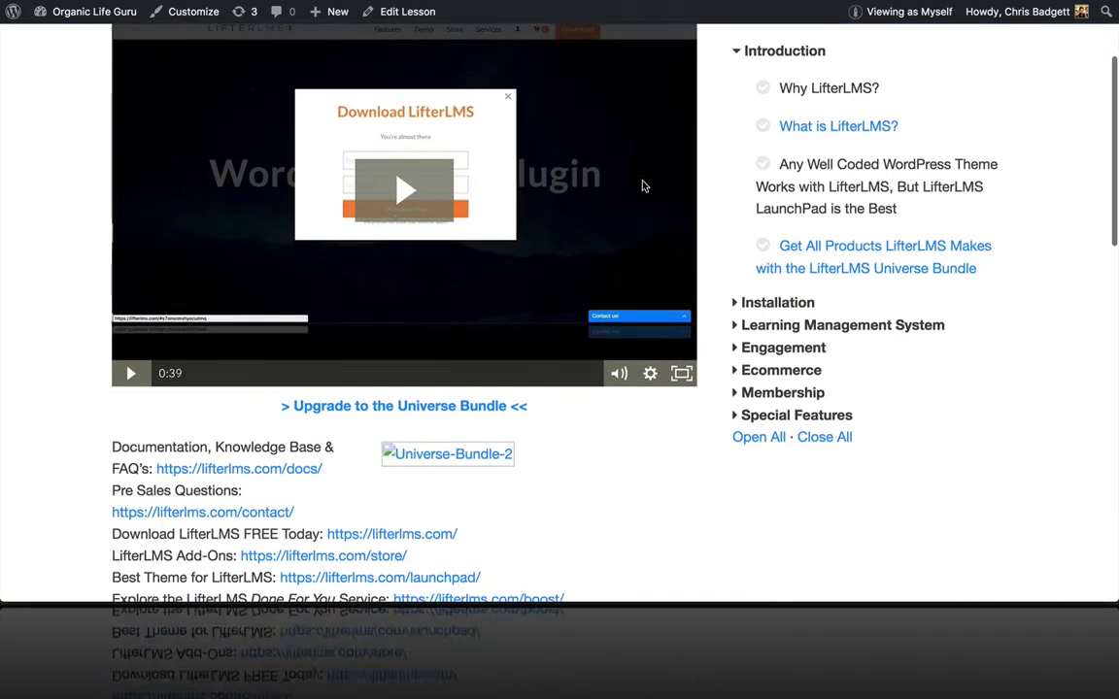
scroll(643, 187, up, 2)
scroll(643, 188, up, 4)
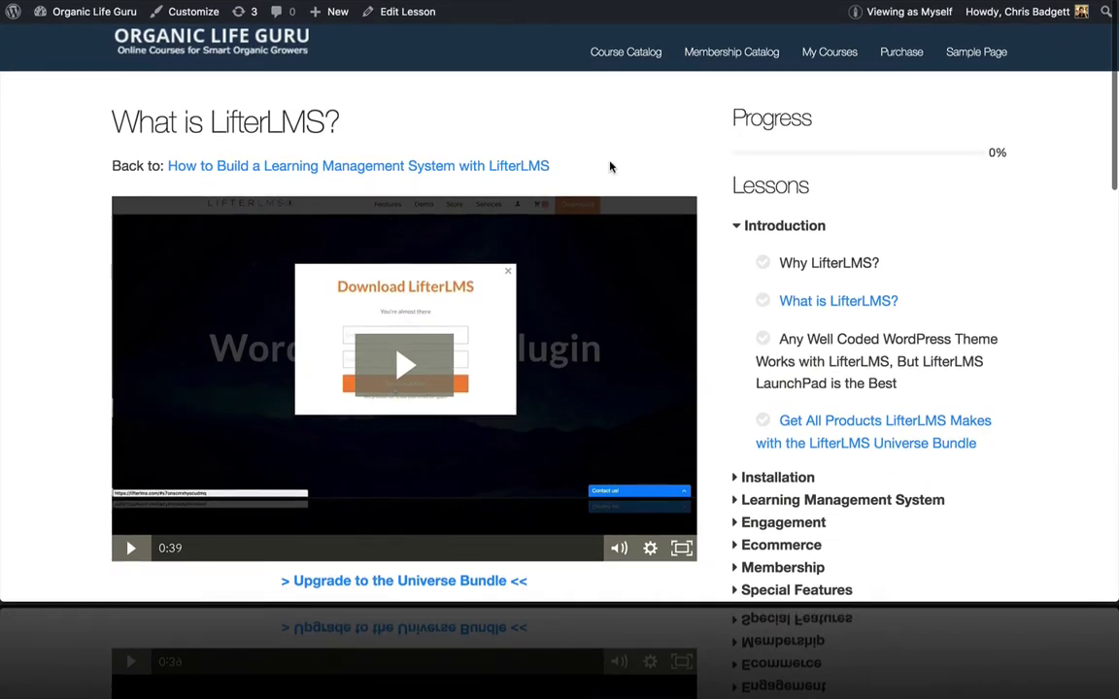
scroll(664, 214, down, 8)
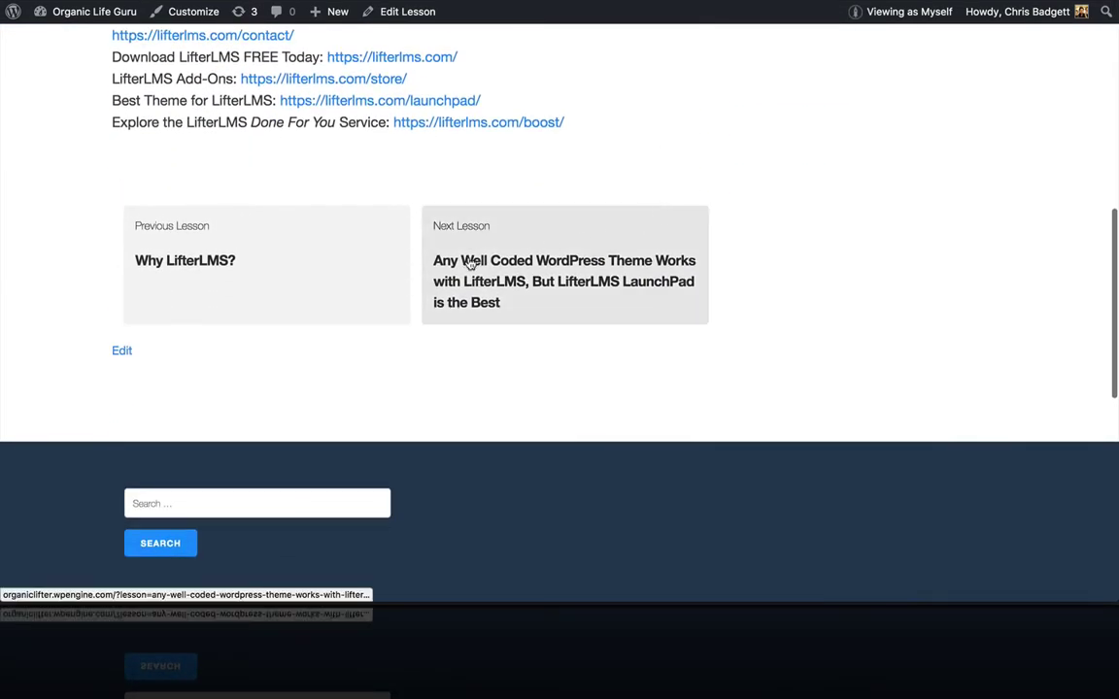
scroll(439, 260, down, 3)
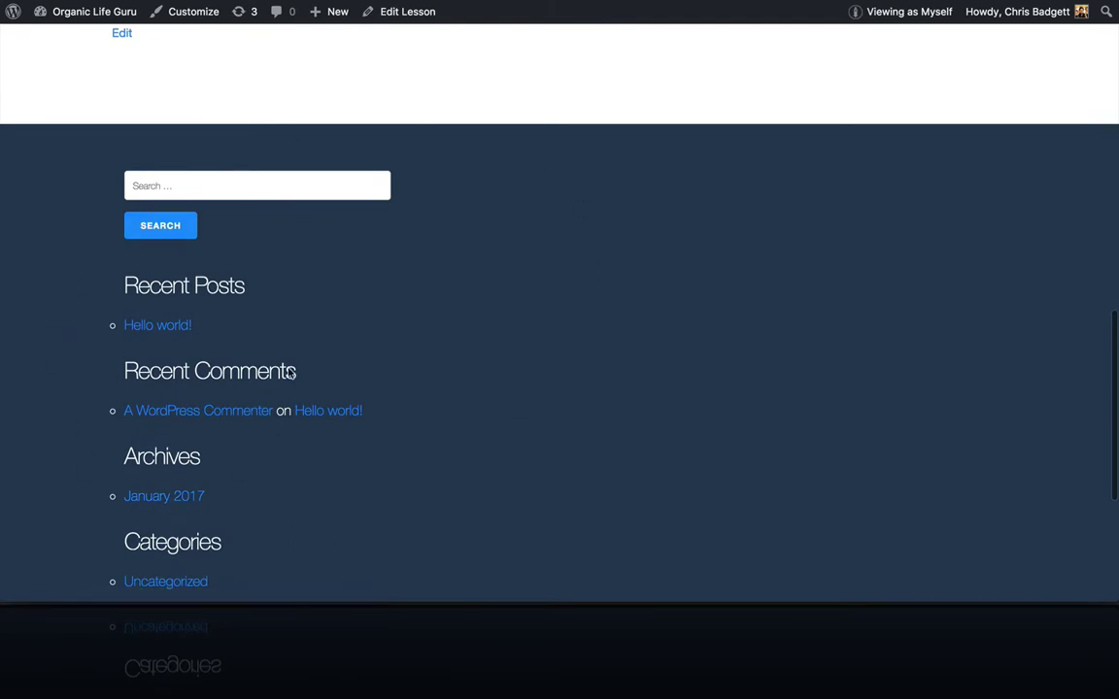
scroll(238, 198, down, 2)
scroll(380, 332, up, 3)
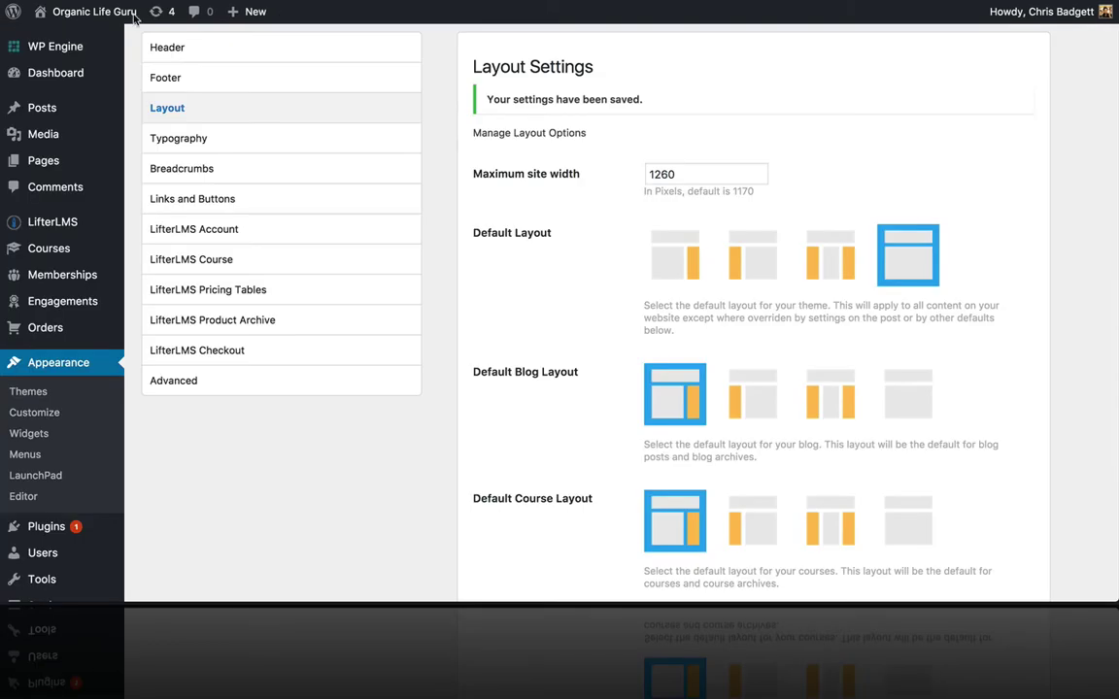
Step: Remove the Search, Recent Posts, Recent Comments, Archives, Categories and Meta widgets from the Footer Widget #1 area and reload the lesson page
mouse_move(62, 278)
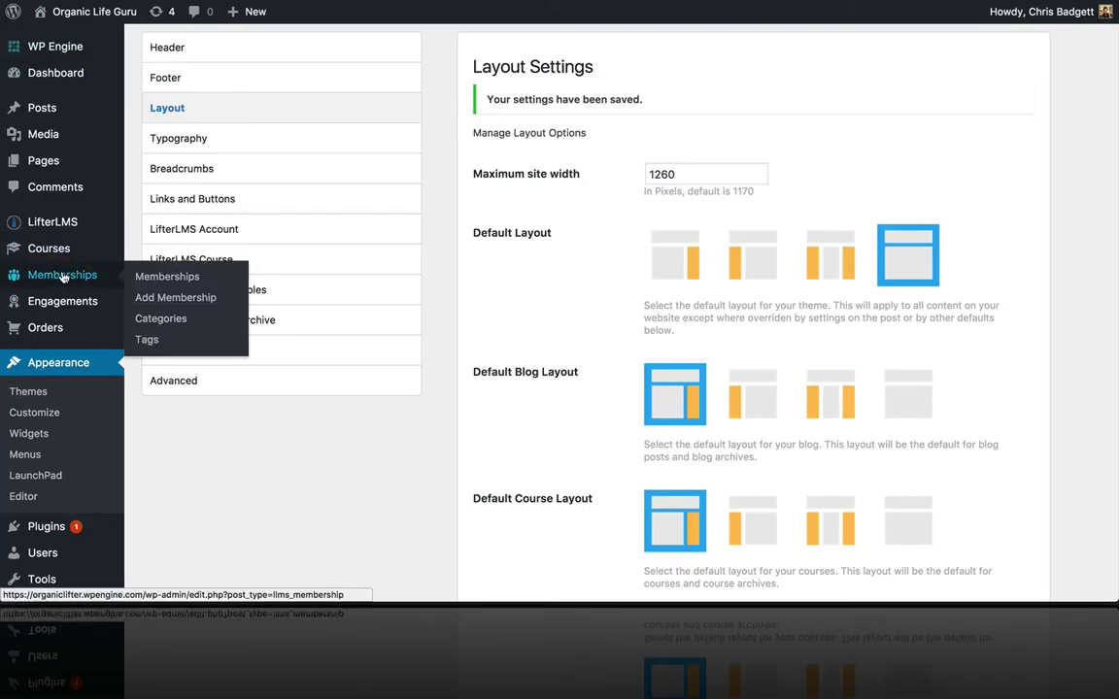
scroll(62, 277, down, 1)
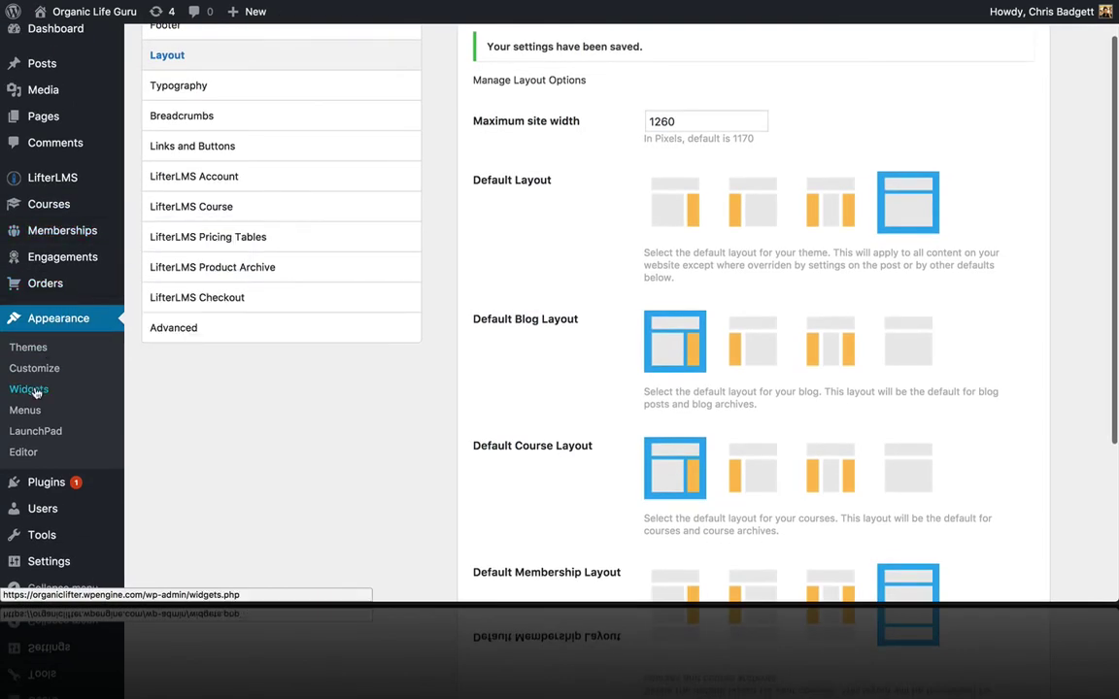
click(29, 390)
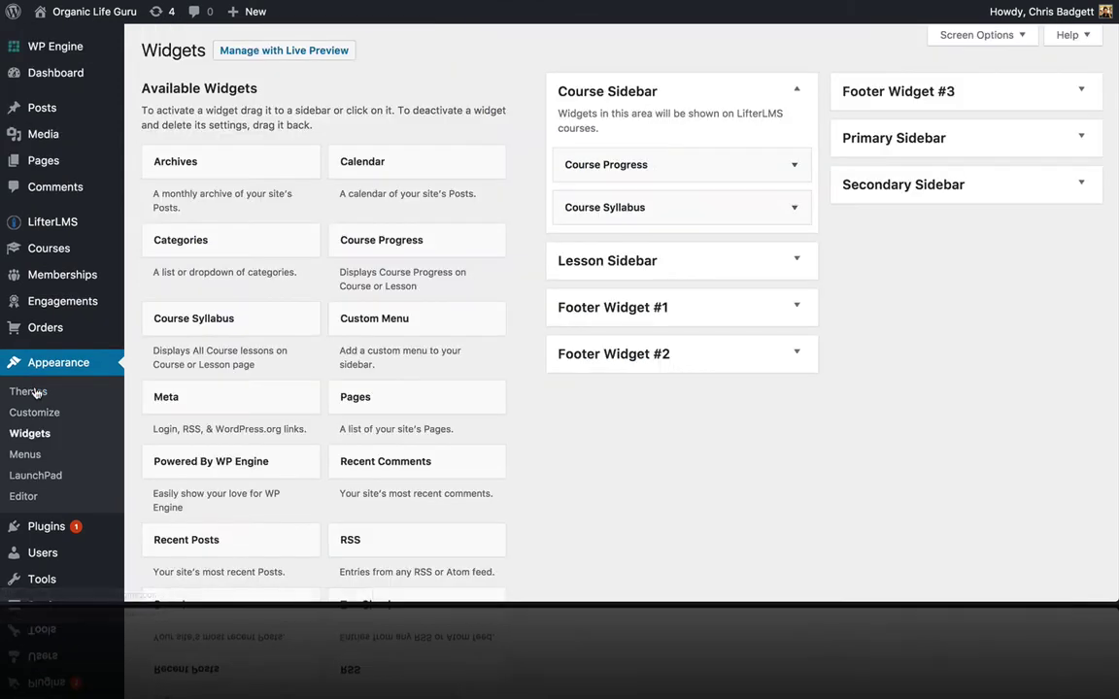
click(782, 271)
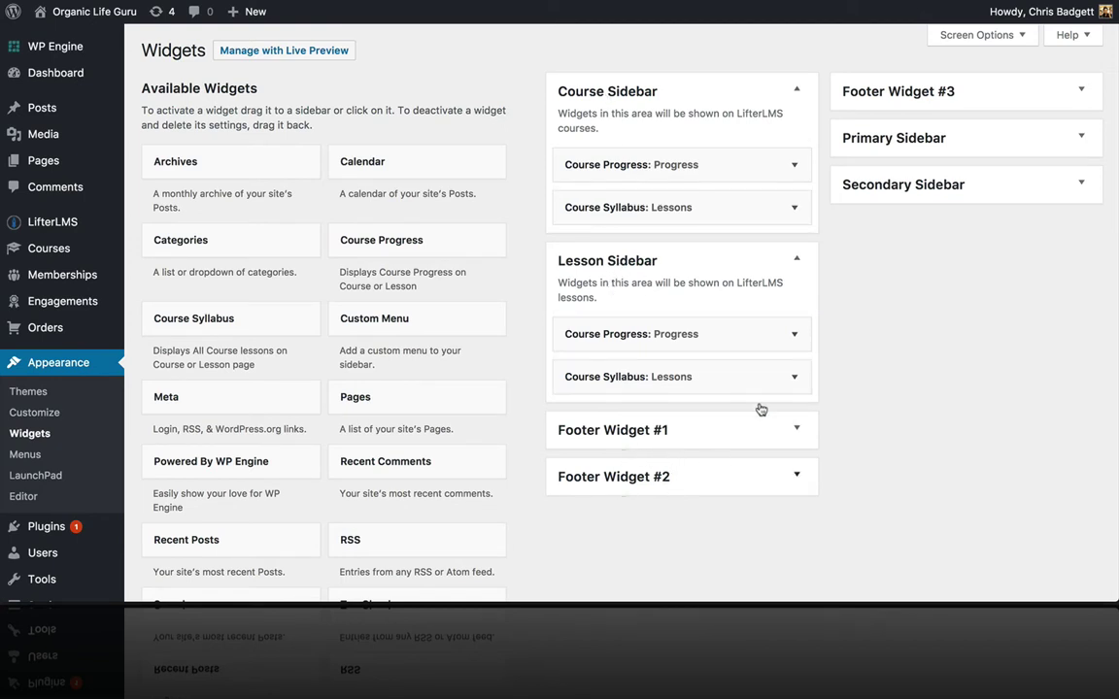
click(670, 430)
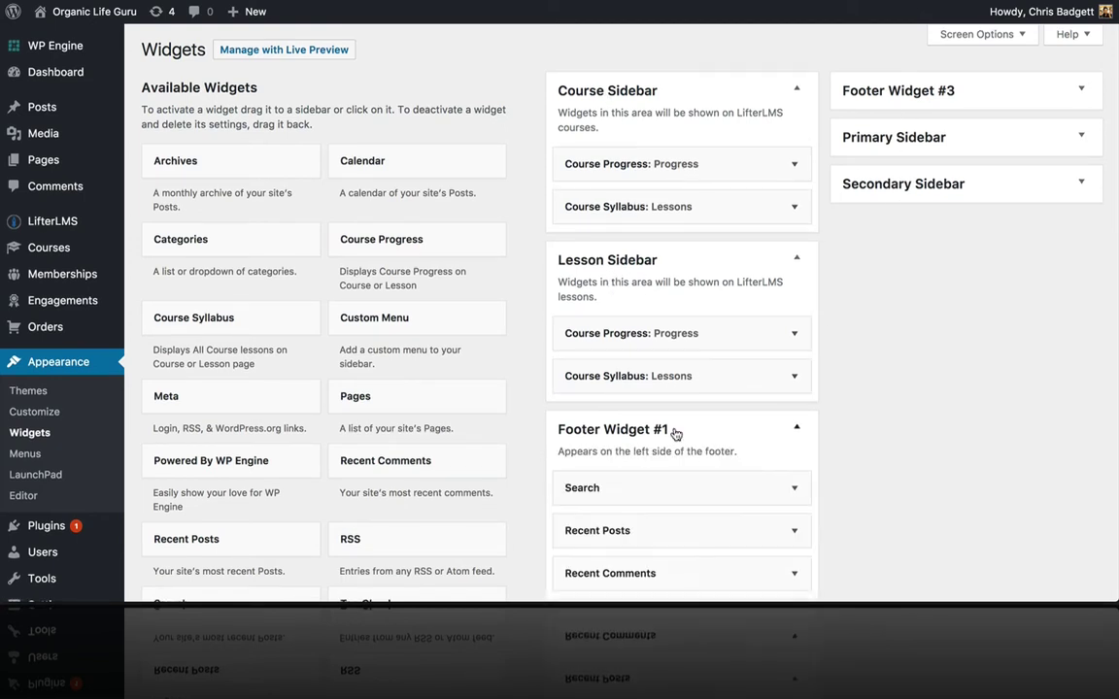
scroll(674, 432, down, 3)
drag(629, 332, 408, 336)
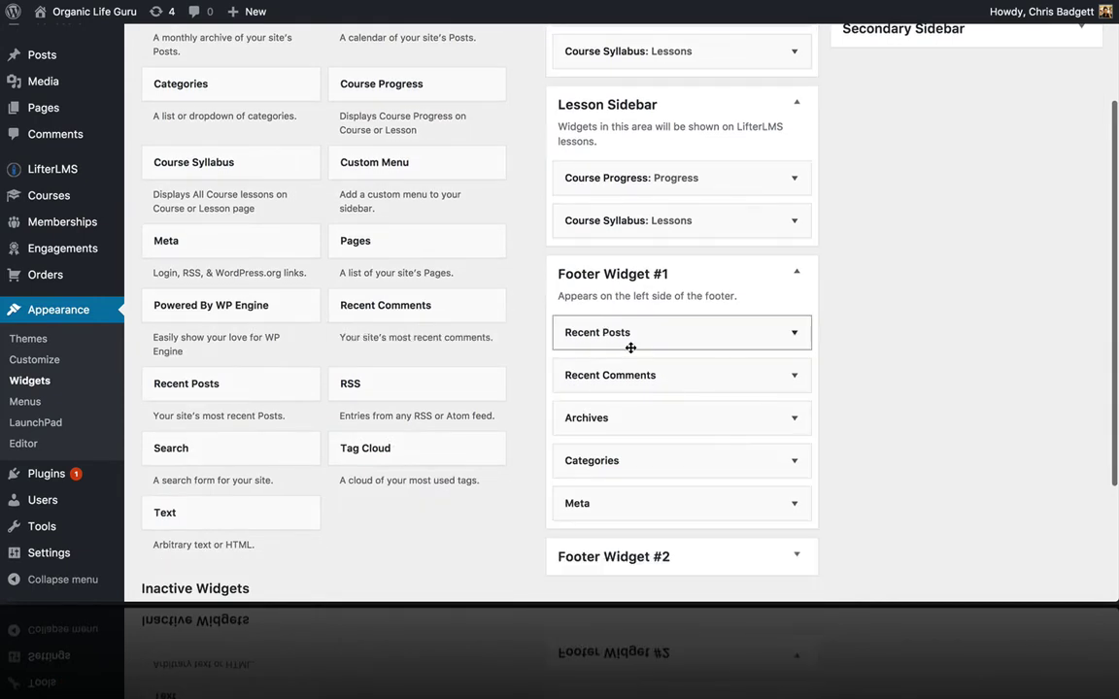
drag(664, 333, 384, 319)
drag(595, 332, 297, 327)
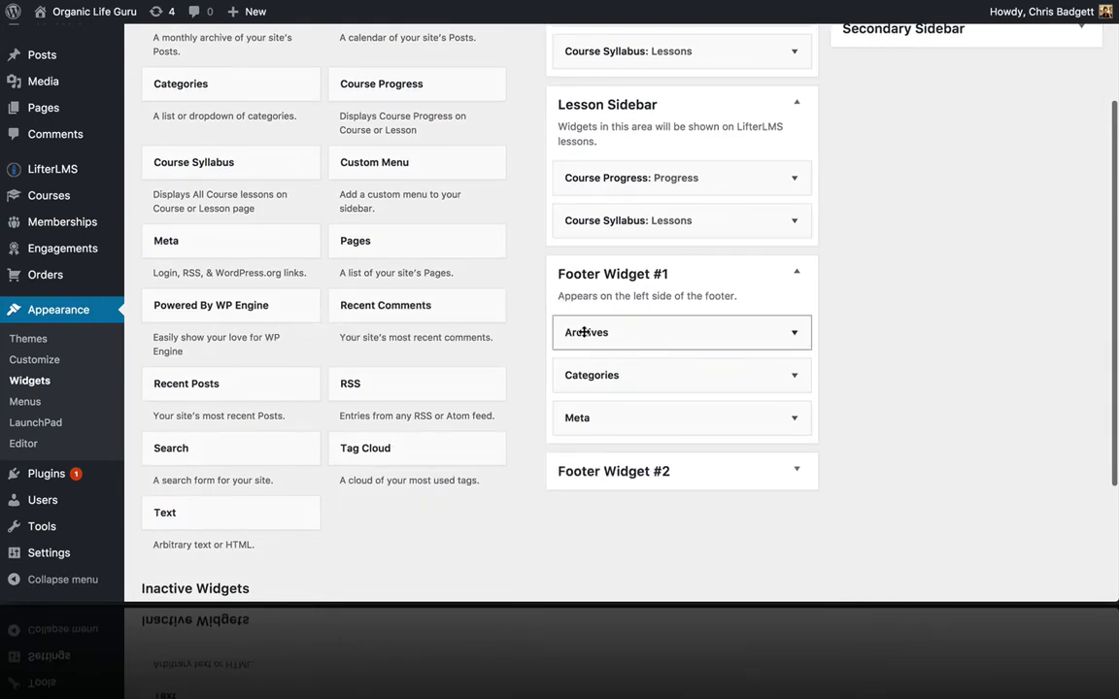
drag(591, 331, 292, 319)
drag(595, 332, 316, 340)
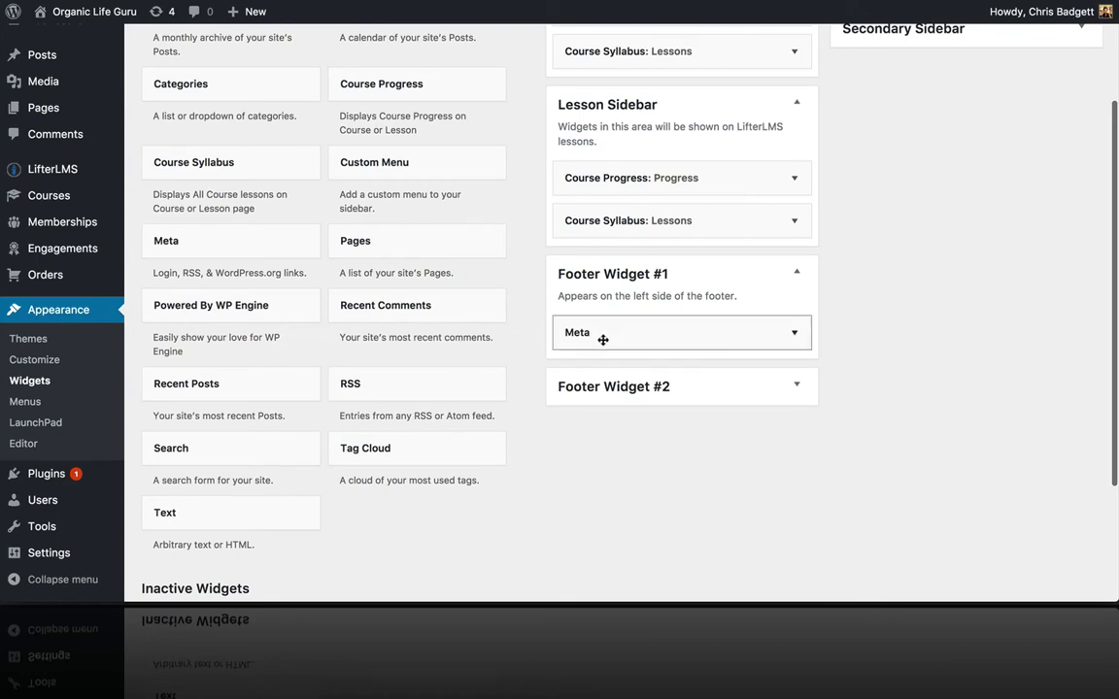
drag(605, 334, 328, 339)
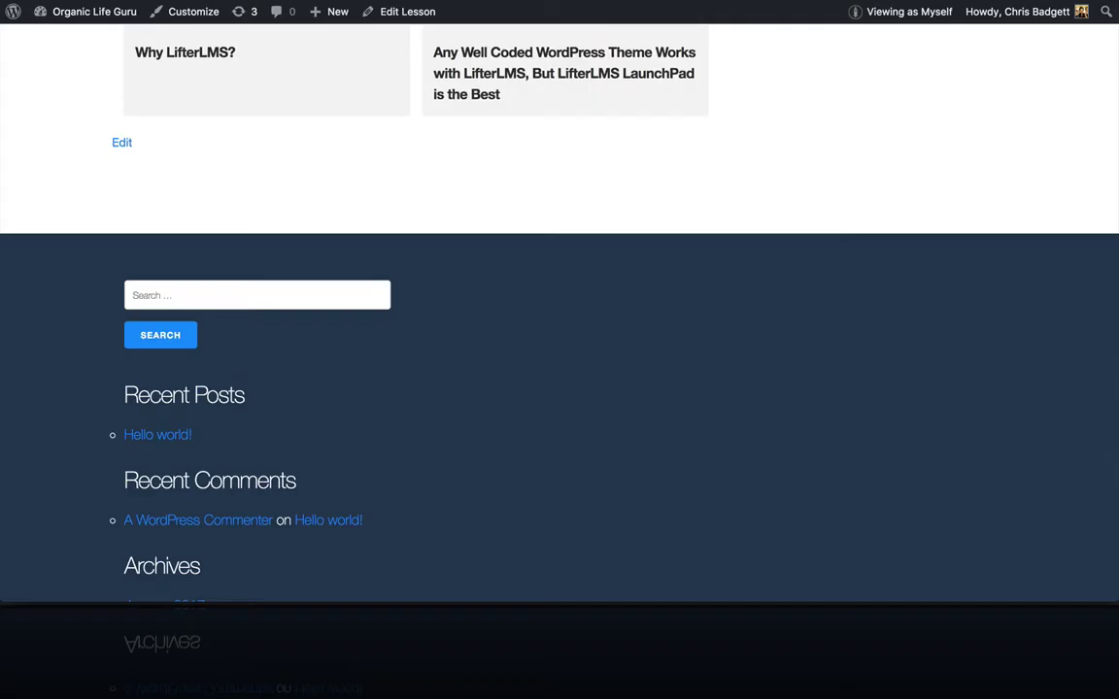
key(super+r)
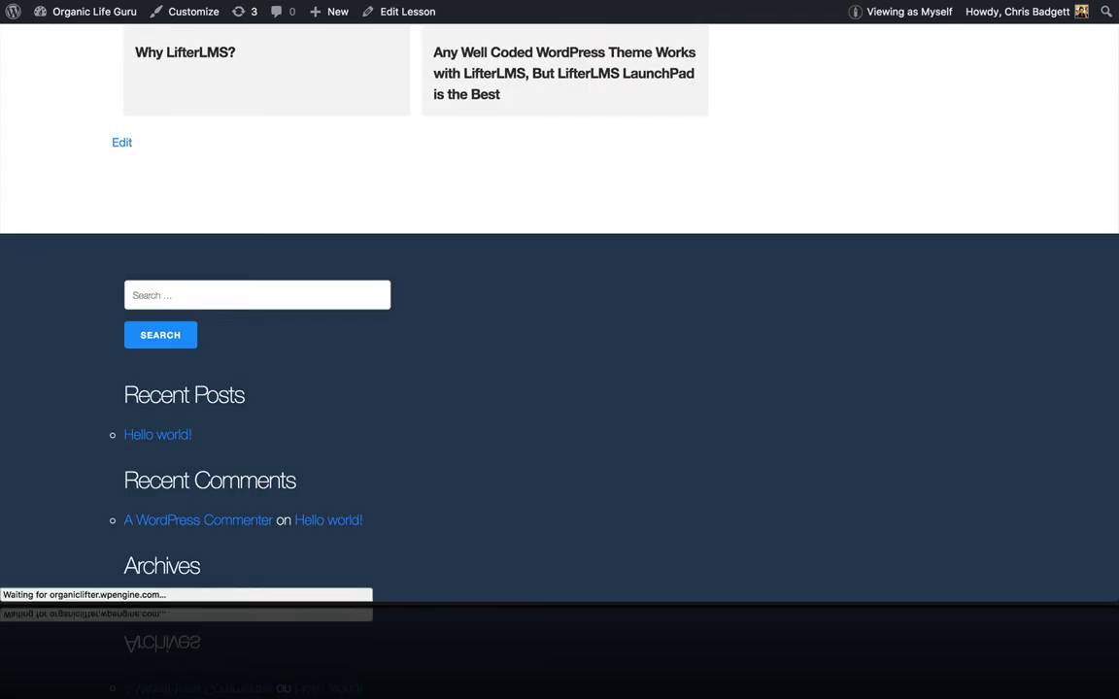
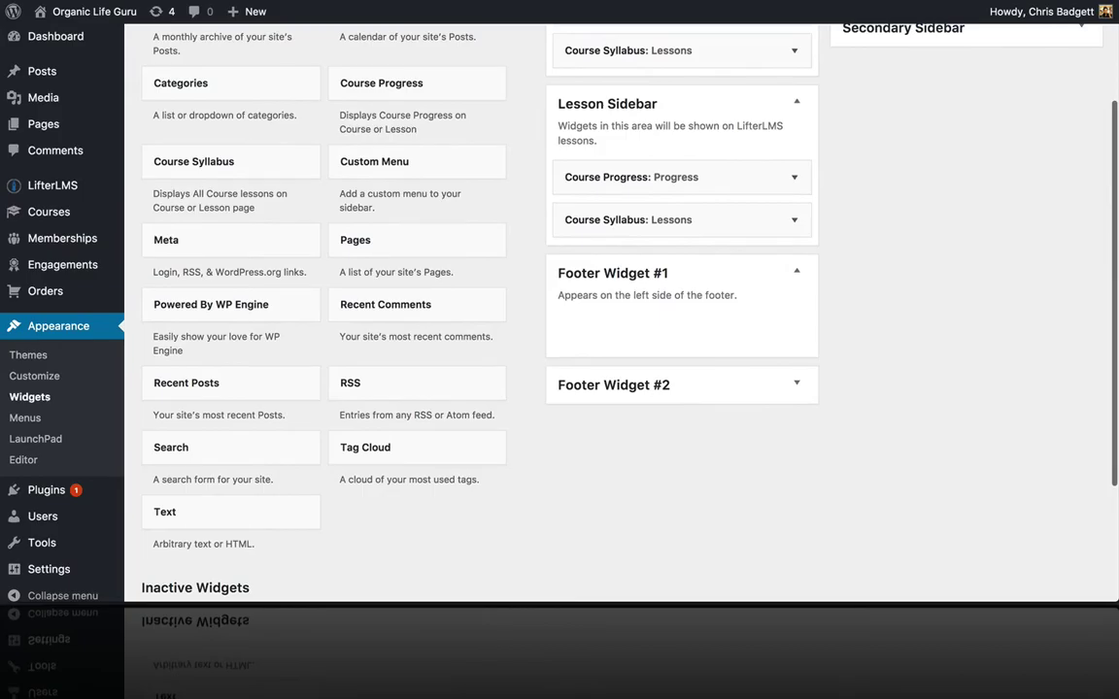
key(super+t)
text(lor)
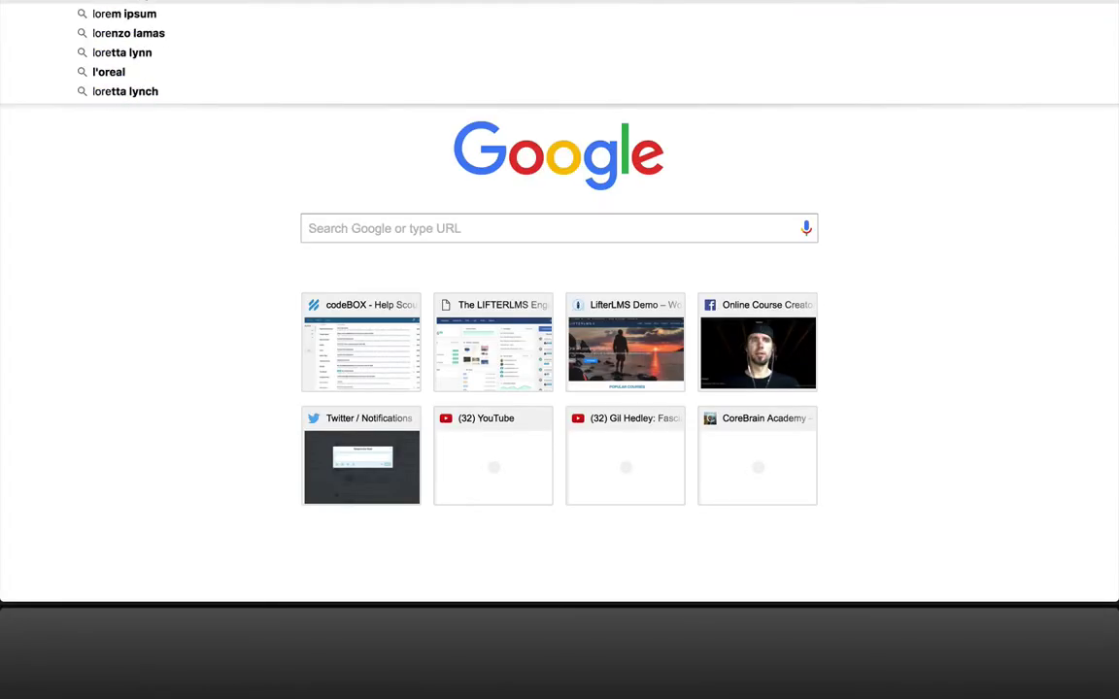
text(em ipsu)
key(Return)
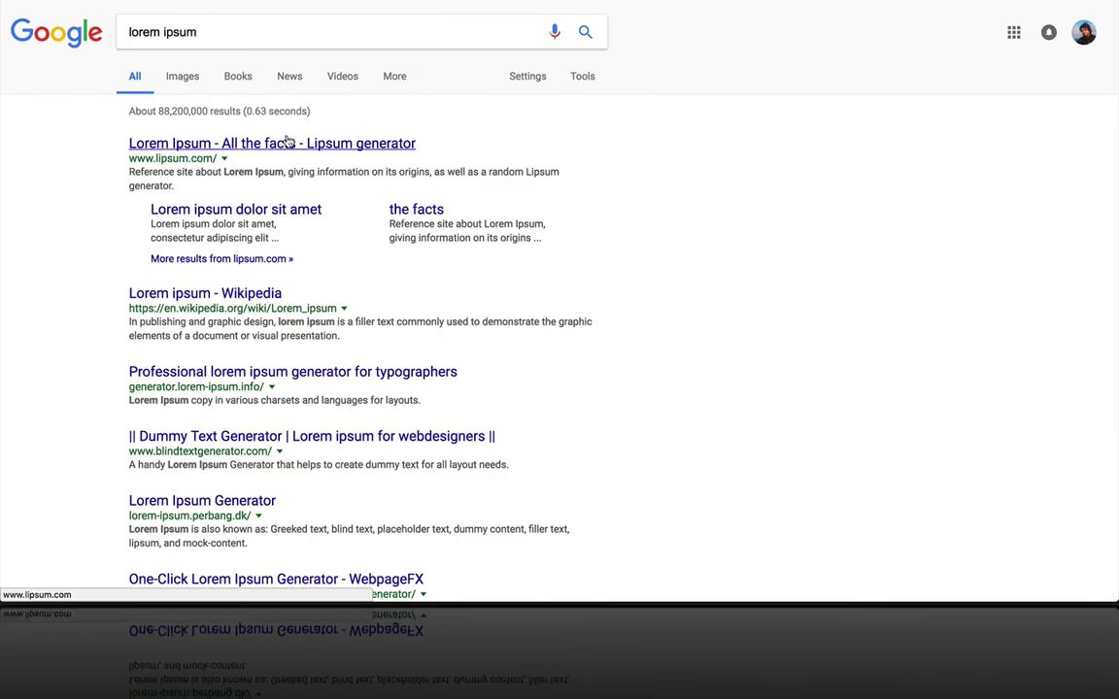
click(292, 143)
Step: Generate 5 paragraphs of Lorem Ipsum and copy the first two sentences of the generated text
scroll(531, 364, down, 1)
scroll(531, 364, down, 8)
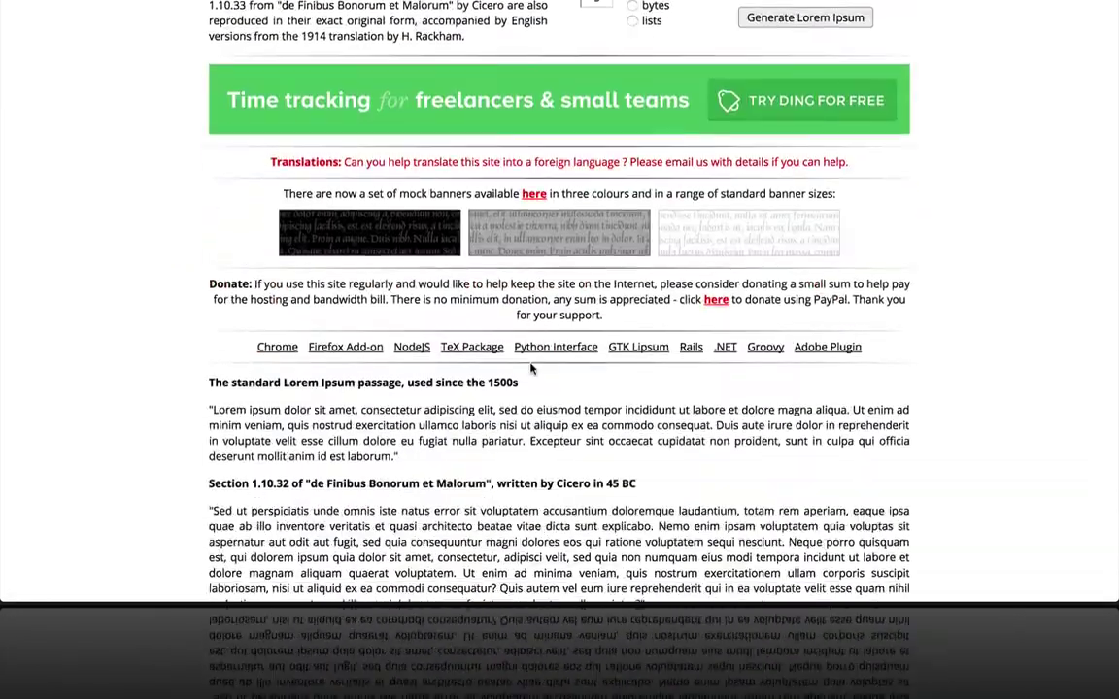
scroll(531, 367, up, 5)
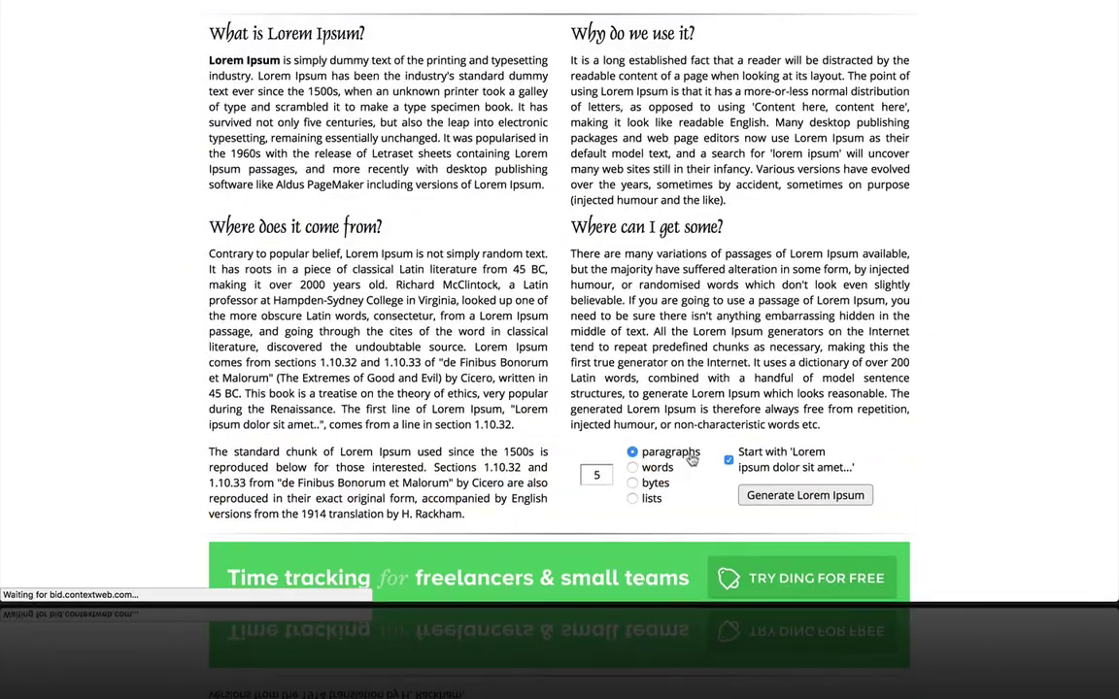
click(805, 431)
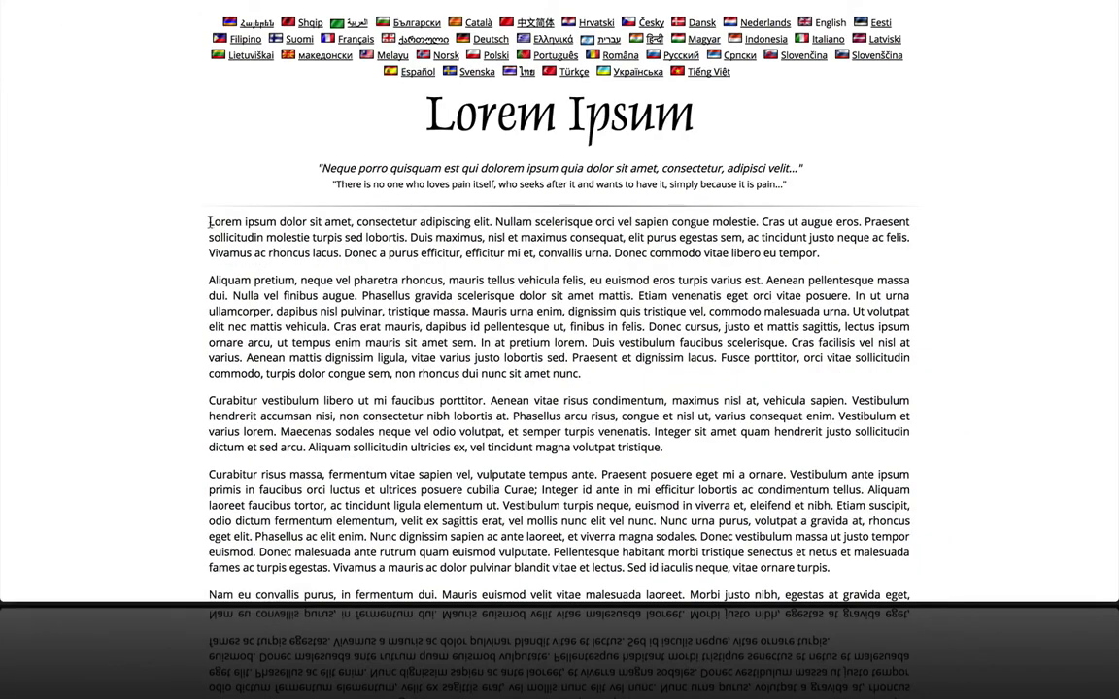
drag(210, 222, 738, 263)
drag(209, 303, 760, 304)
key(ctrl+c)
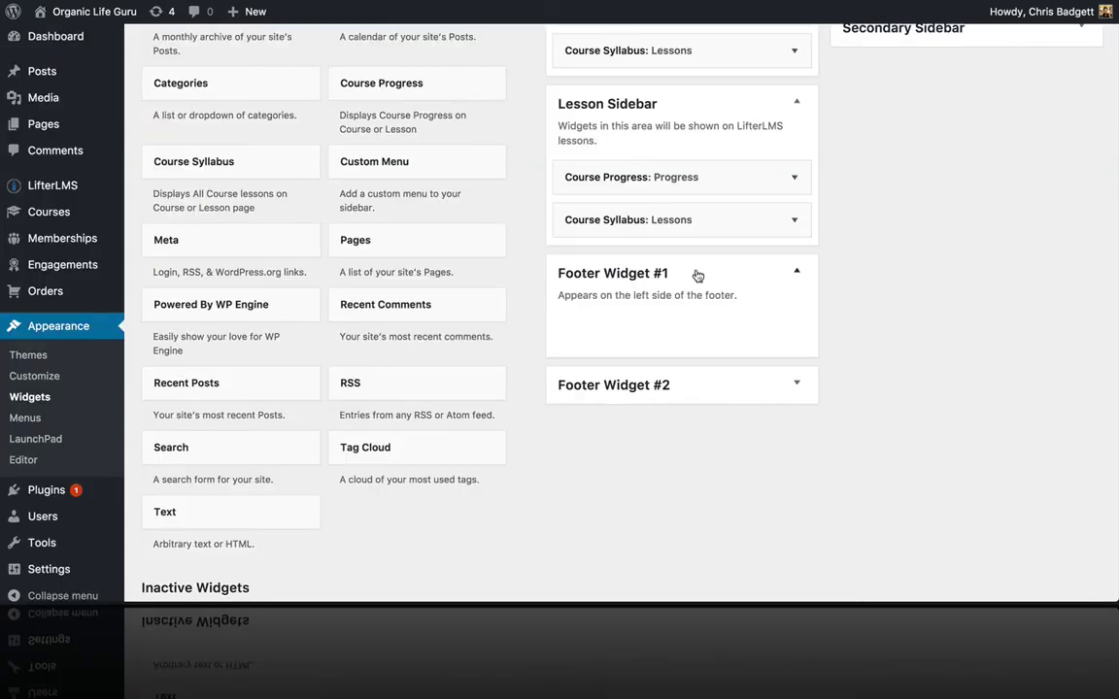
Step: Back on the Widgets page, add a Text widget to the Footer Widget #1 area and title it "Title"
scroll(696, 276, up, 1)
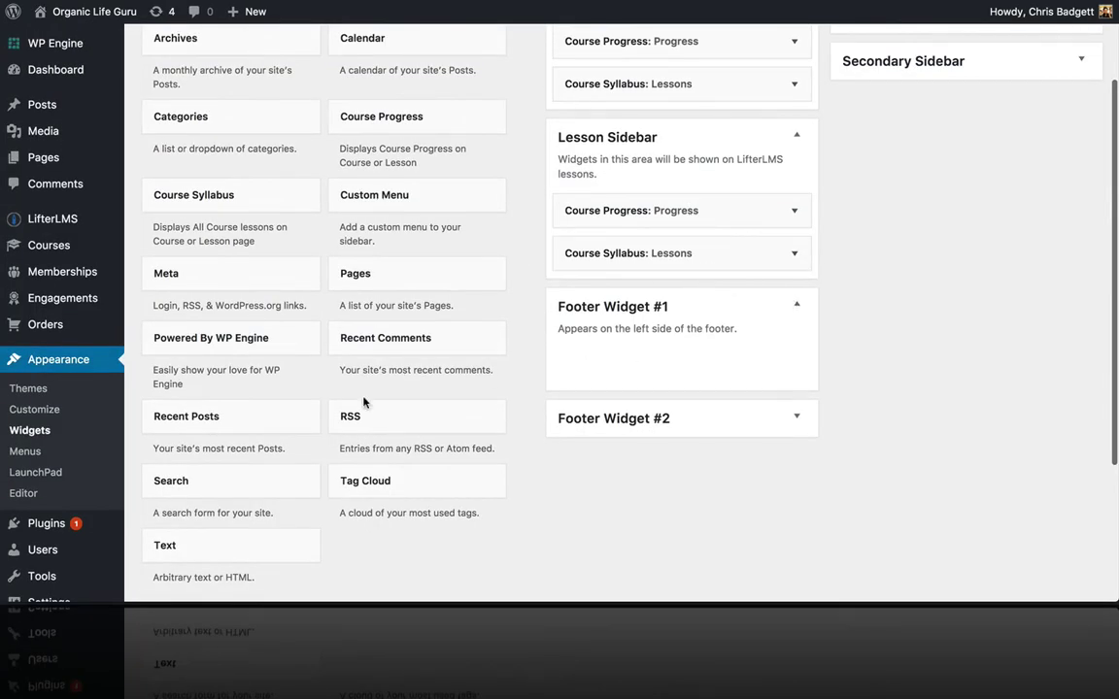
drag(209, 546, 582, 334)
click(511, 417)
text(Title)
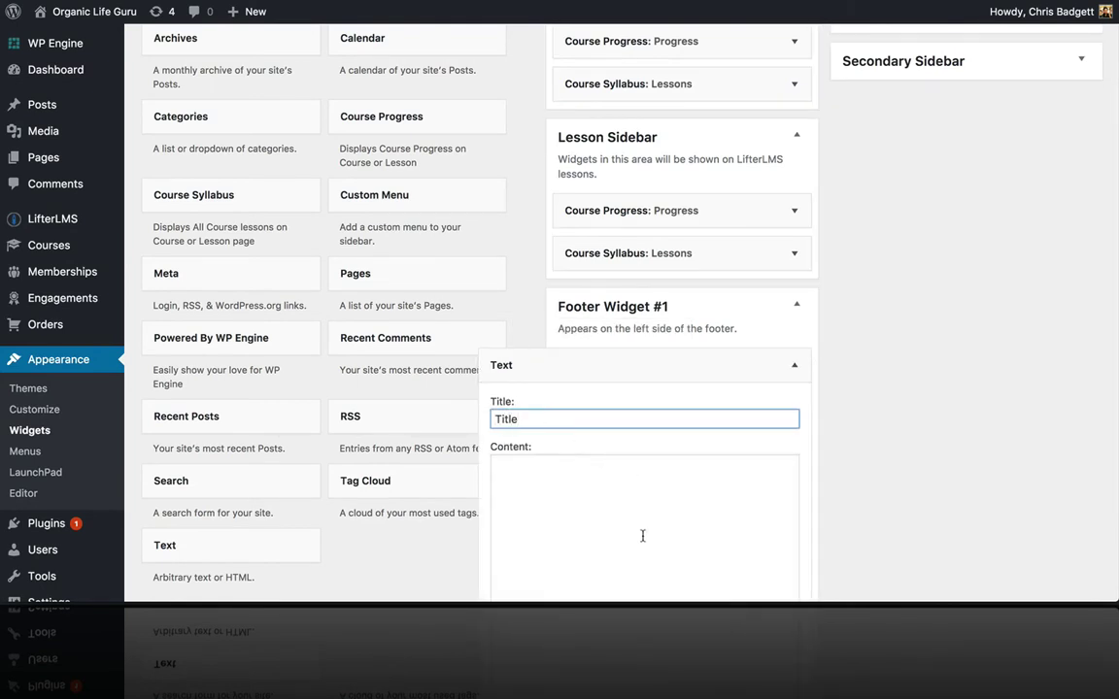
Step: Paste the copied text into the new widget's content, enable automatic paragraphs, and save it with the title changed to "Widget 1"
scroll(643, 535, down, 5)
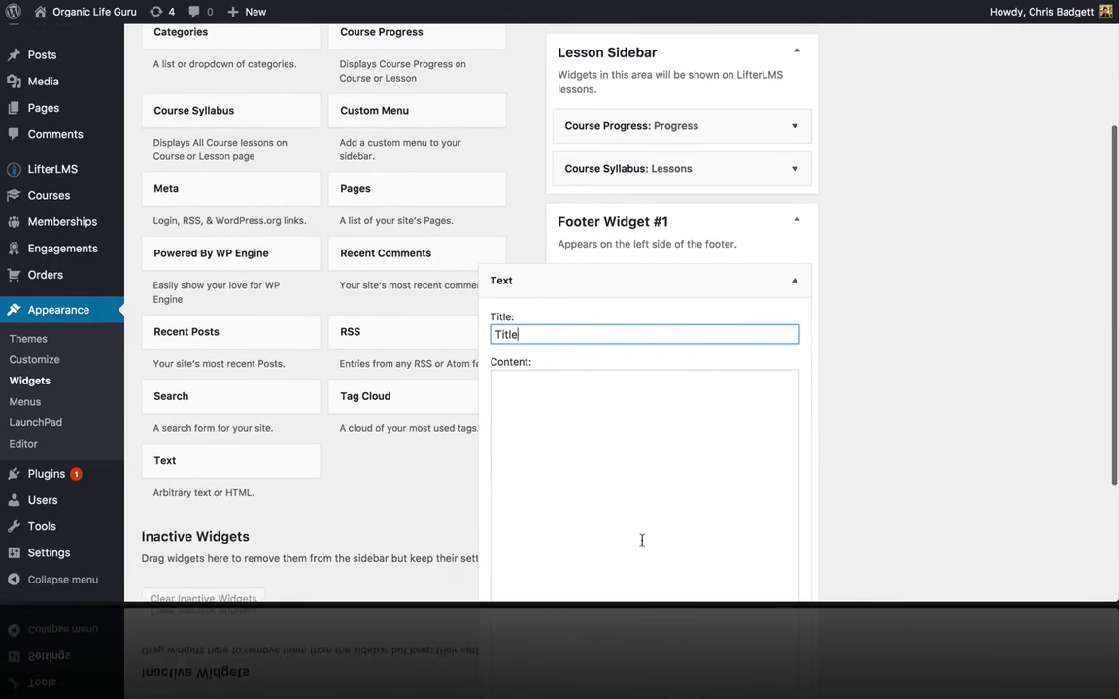
click(560, 310)
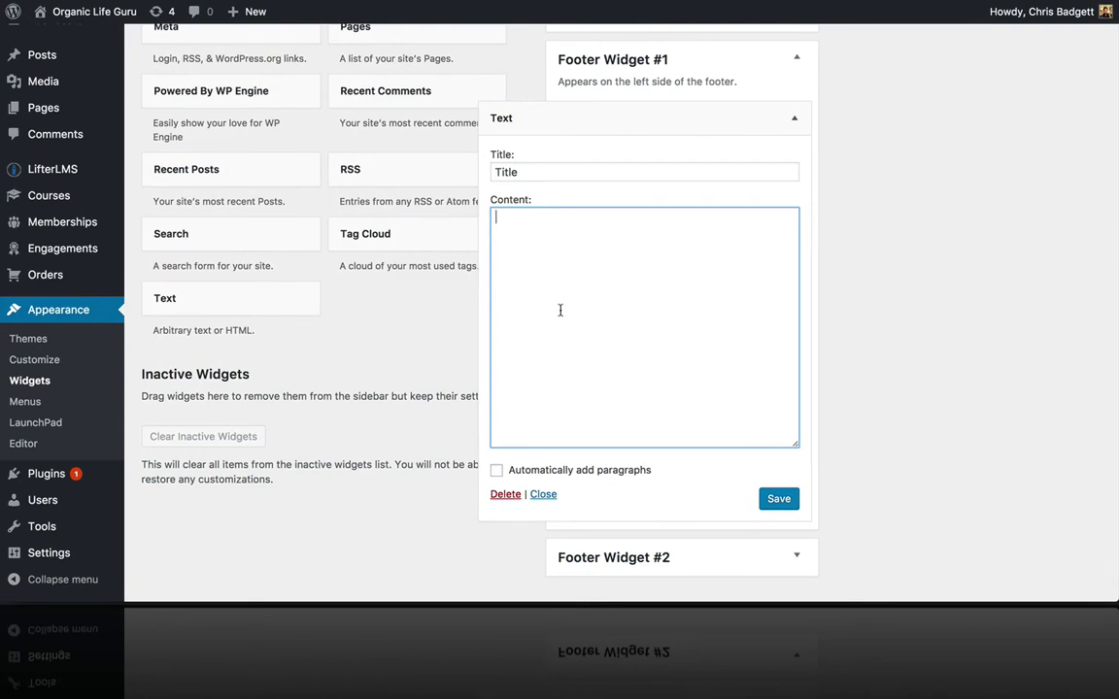
key(ctrl+v)
click(496, 470)
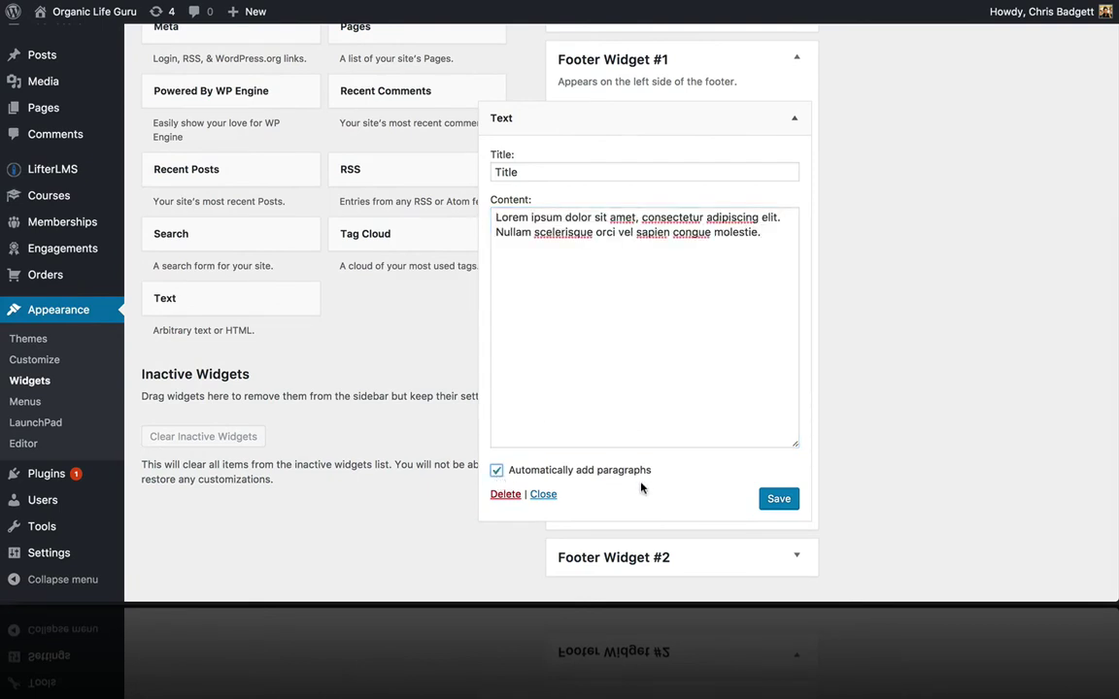
click(779, 500)
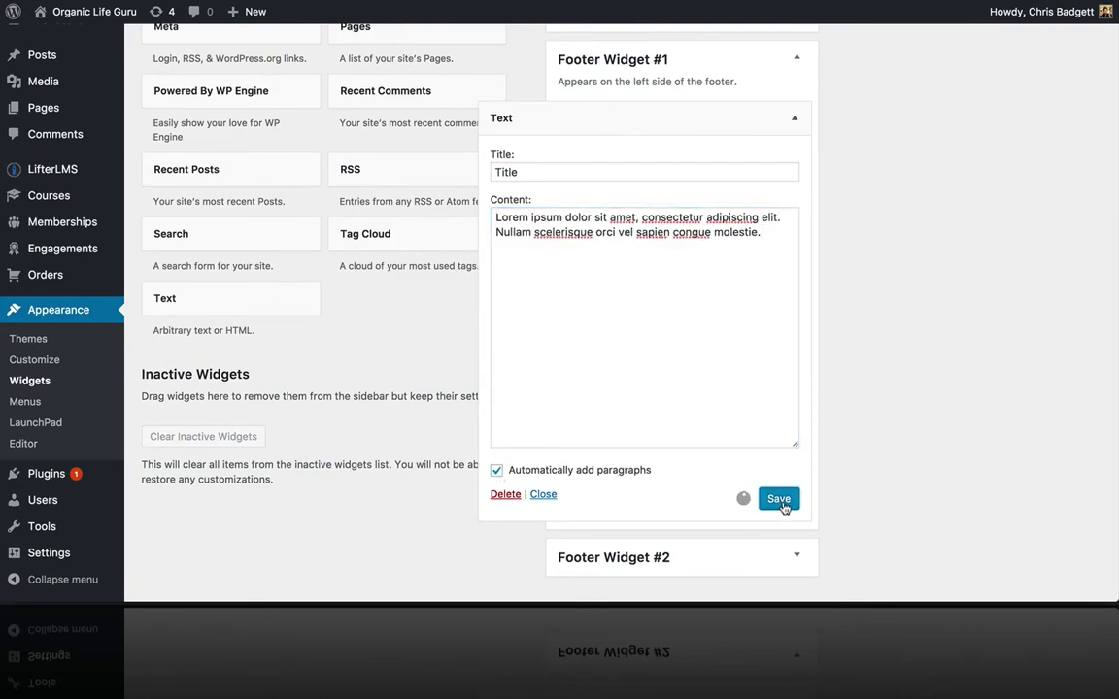
click(555, 178)
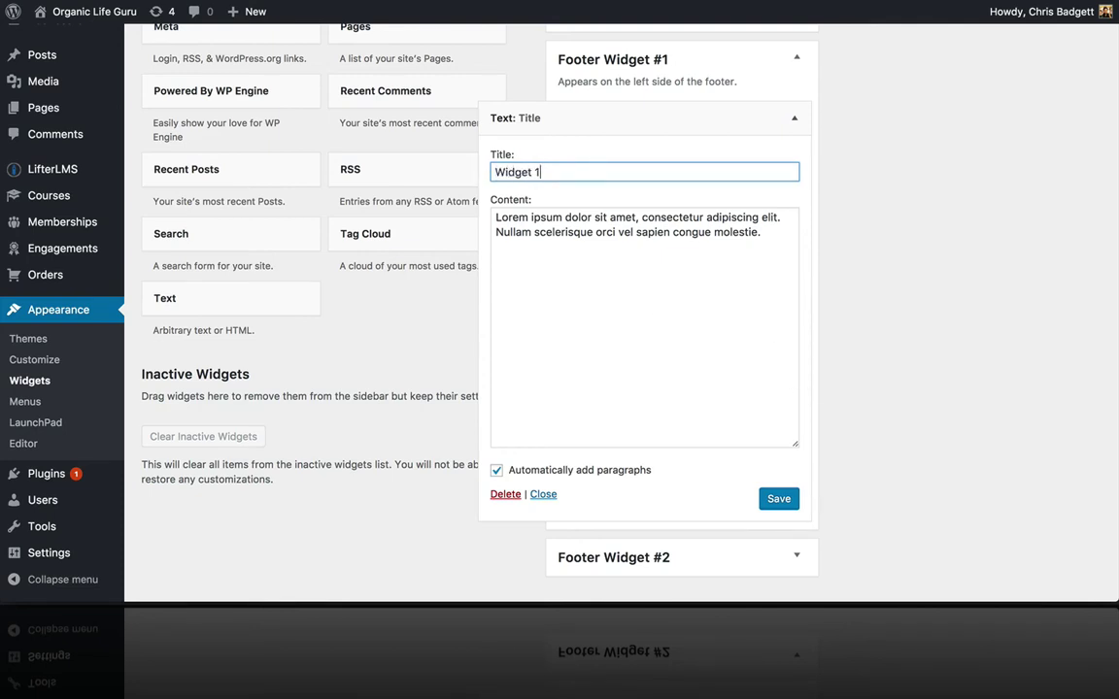
click(778, 509)
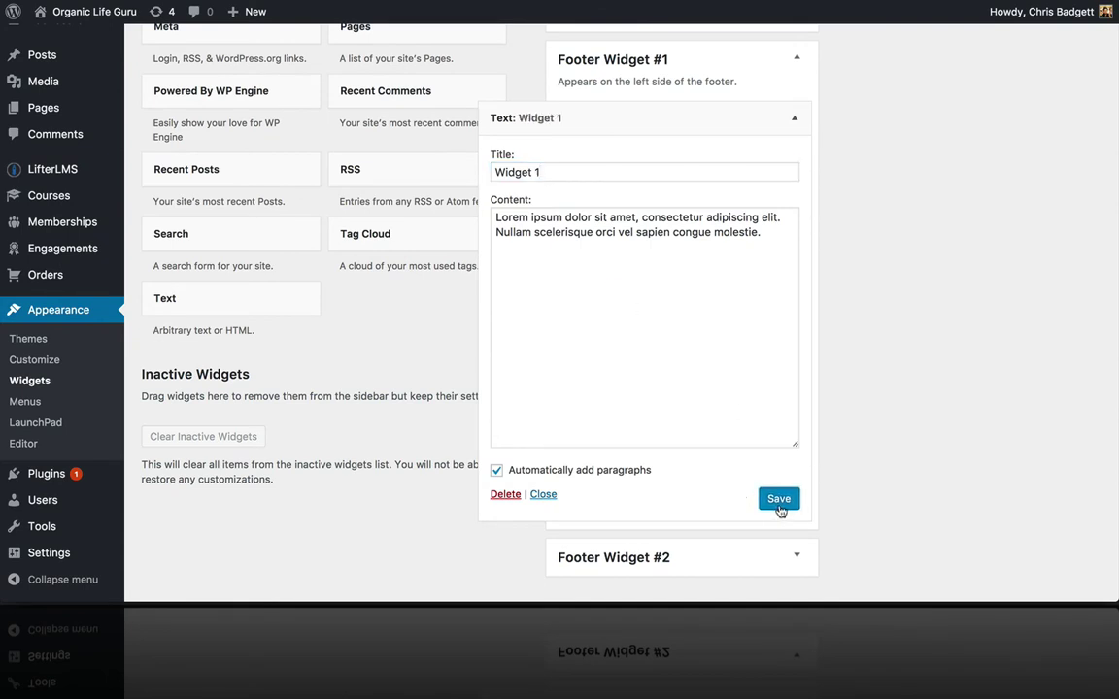
Step: Add a Text widget to the Footer Widget #2 area and title it "Widget 2"
scroll(913, 534, down, 2)
click(782, 562)
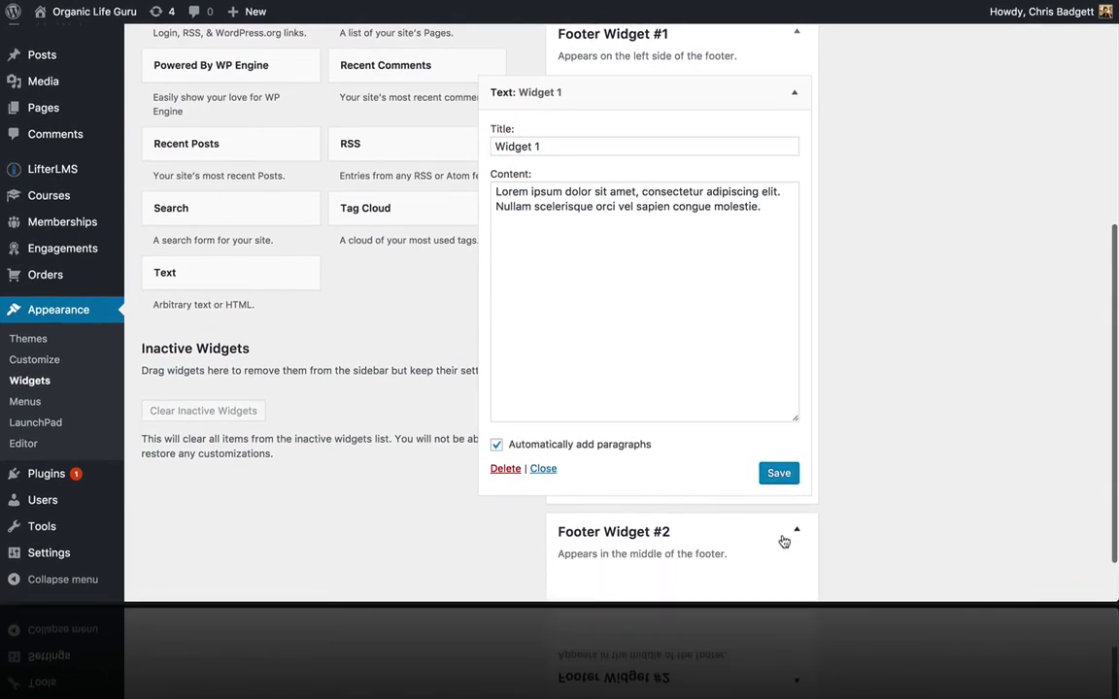
scroll(783, 569, down, 3)
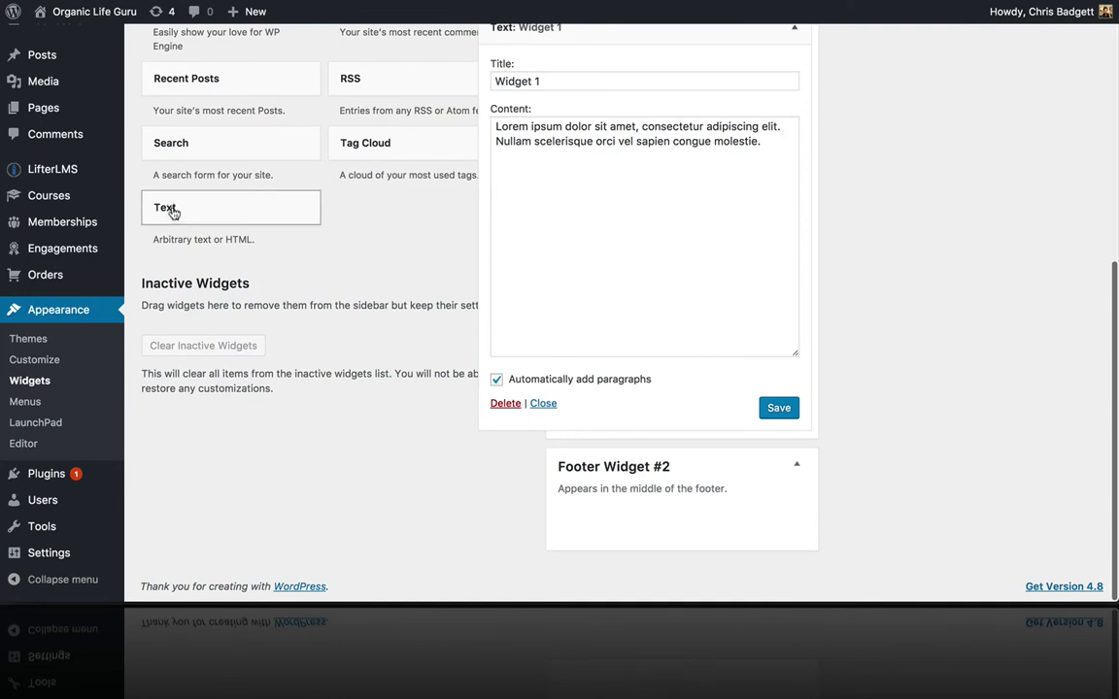
drag(172, 211, 572, 569)
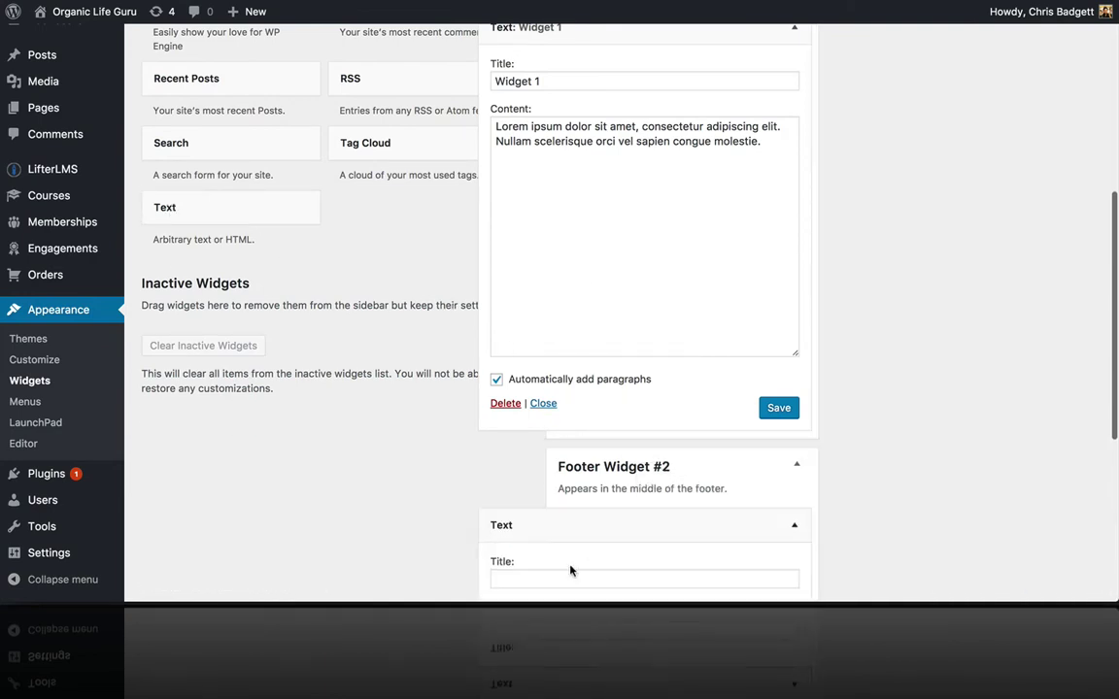
scroll(644, 477, down, 5)
click(512, 357)
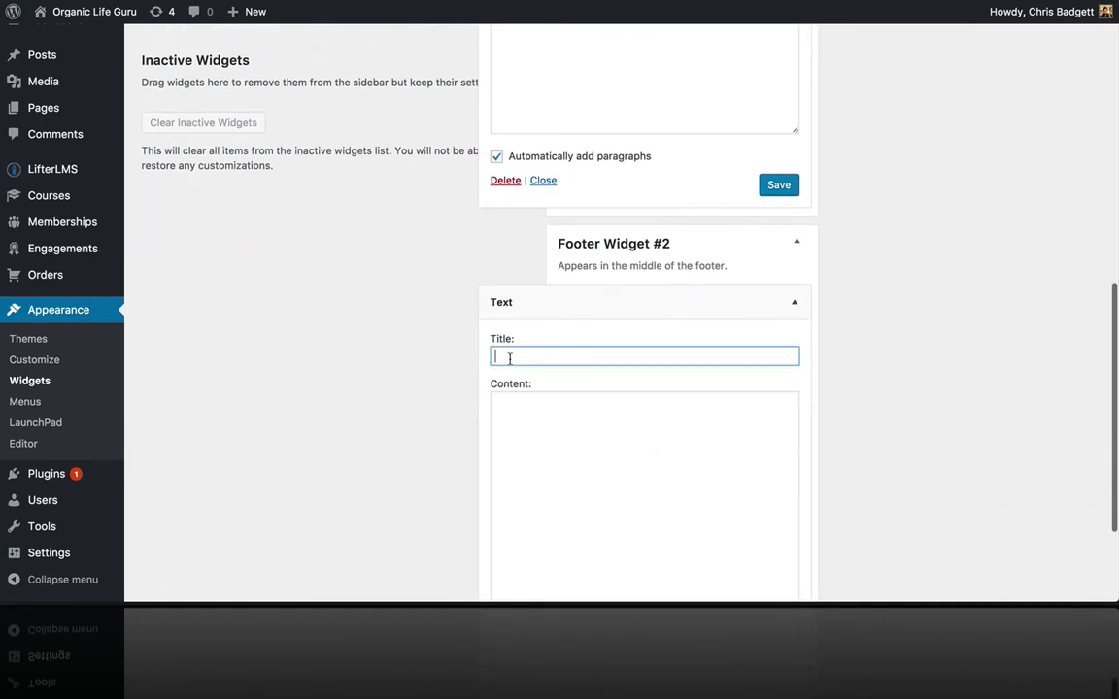
text(Widget 2)
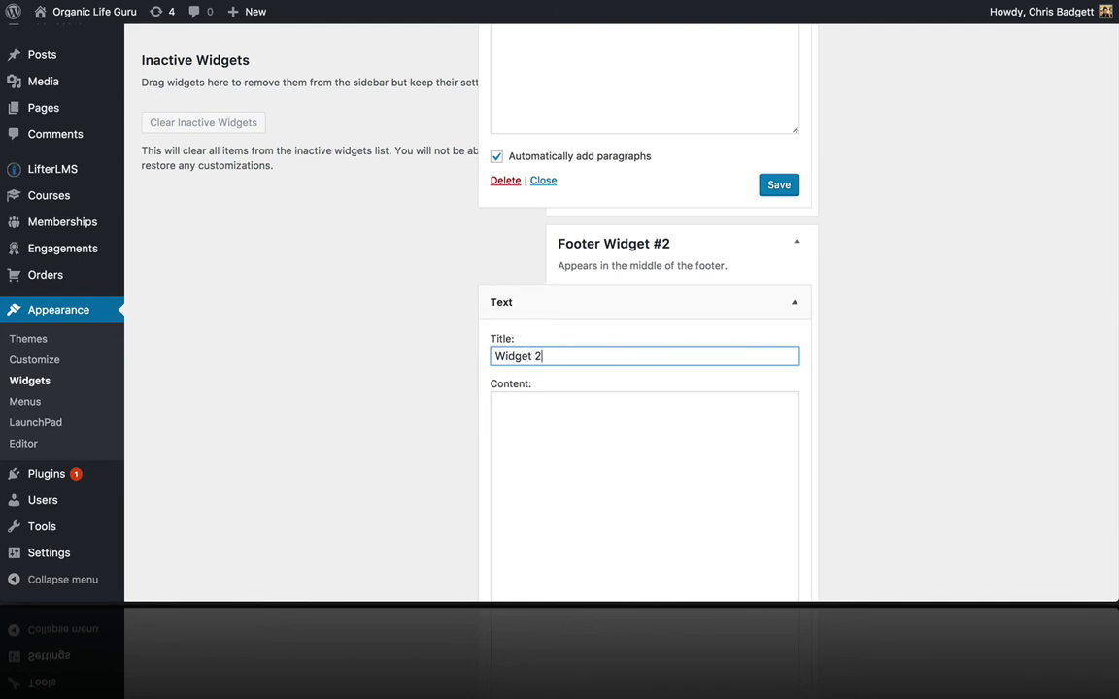
Step: Fill the Widget 2 content with the copied Lorem ipsum sentences, enable automatic paragraphs and save the widget
click(522, 429)
text(Lorem ipsum dolor sit amet, consectetur adipiscing elit. Nullam scelerisque orci vel sapien congue molestie.)
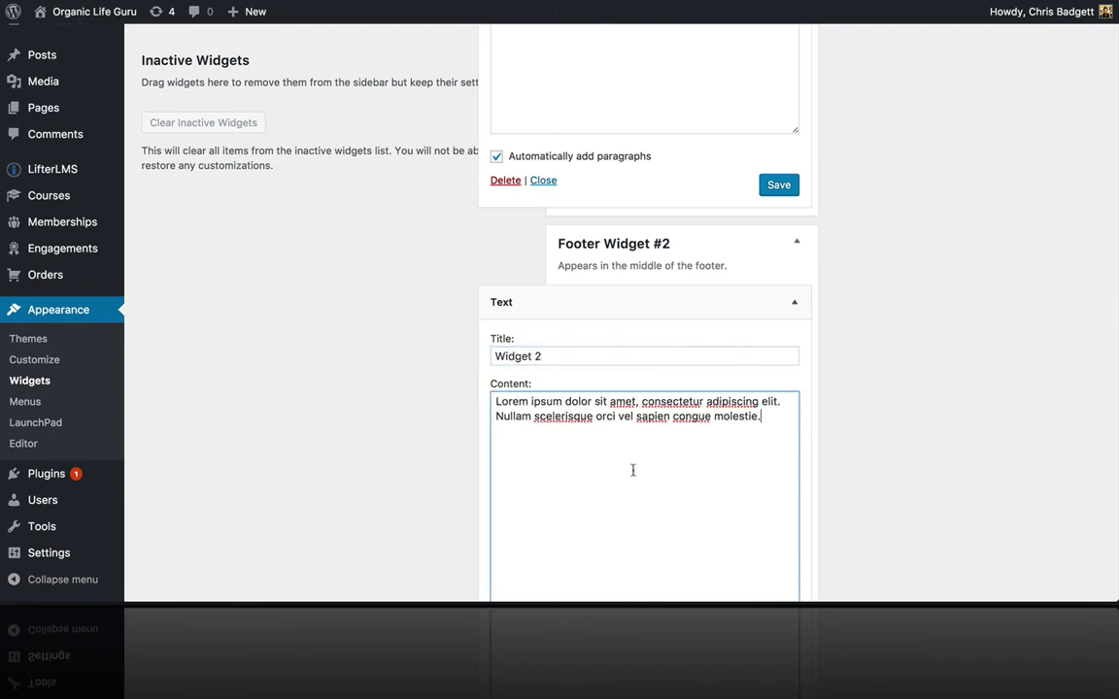
scroll(664, 470, down, 3)
click(587, 492)
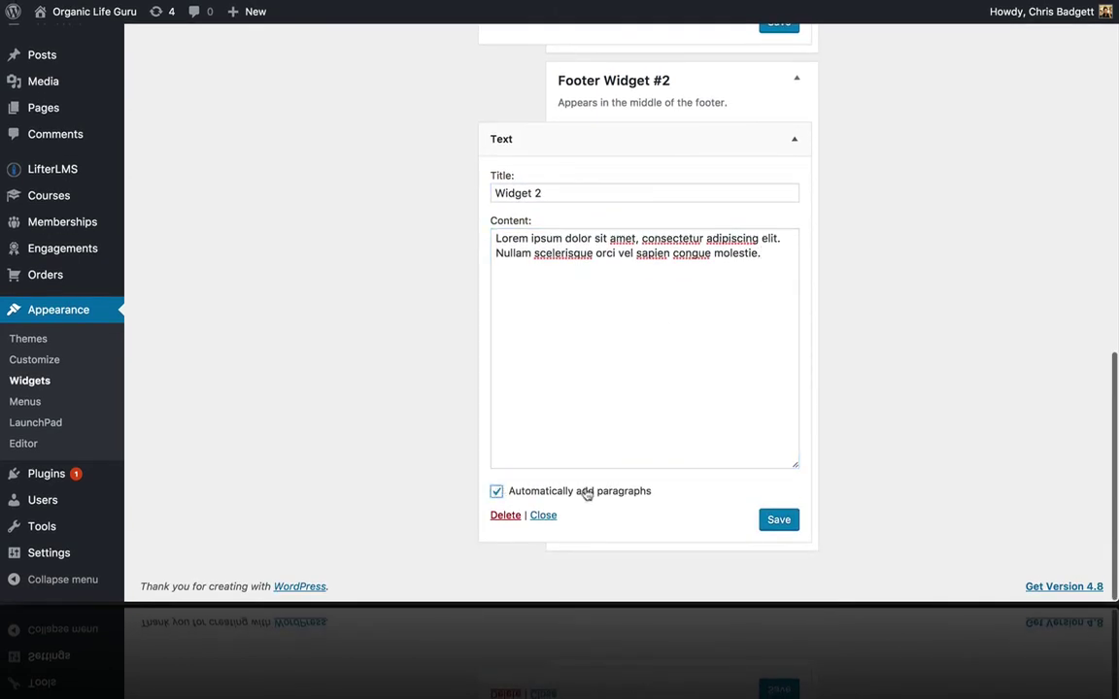
click(779, 519)
Step: Collapse the Widget 1 text widget and the Footer Widget #1 and Footer Widget #2 areas
scroll(874, 428, up, 7)
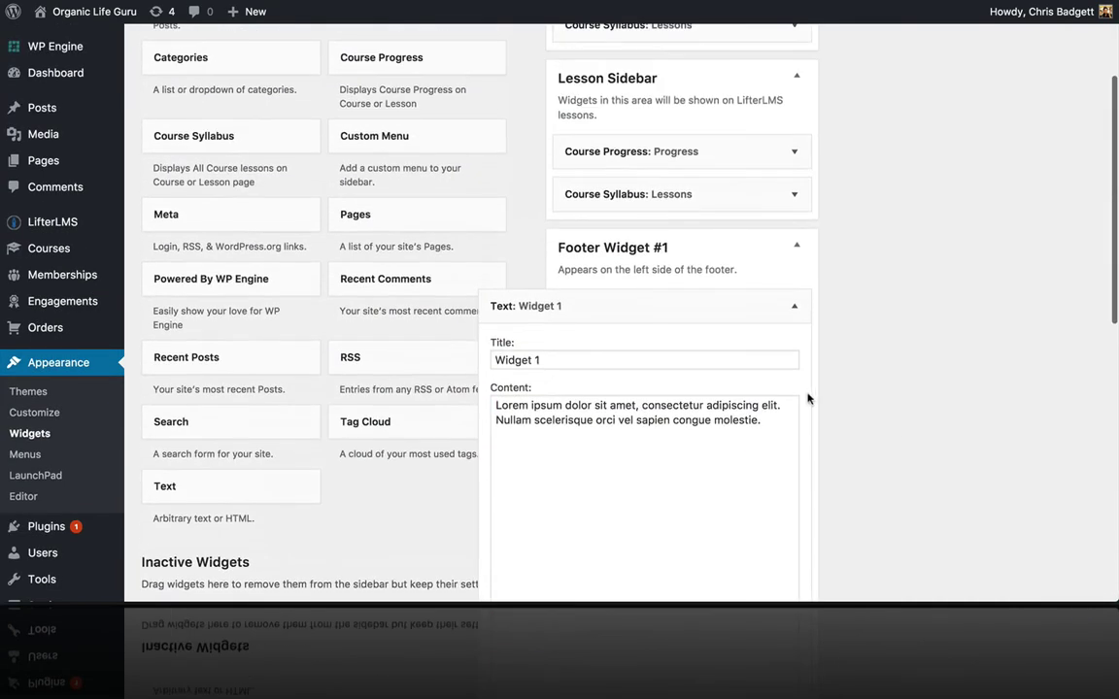
click(789, 308)
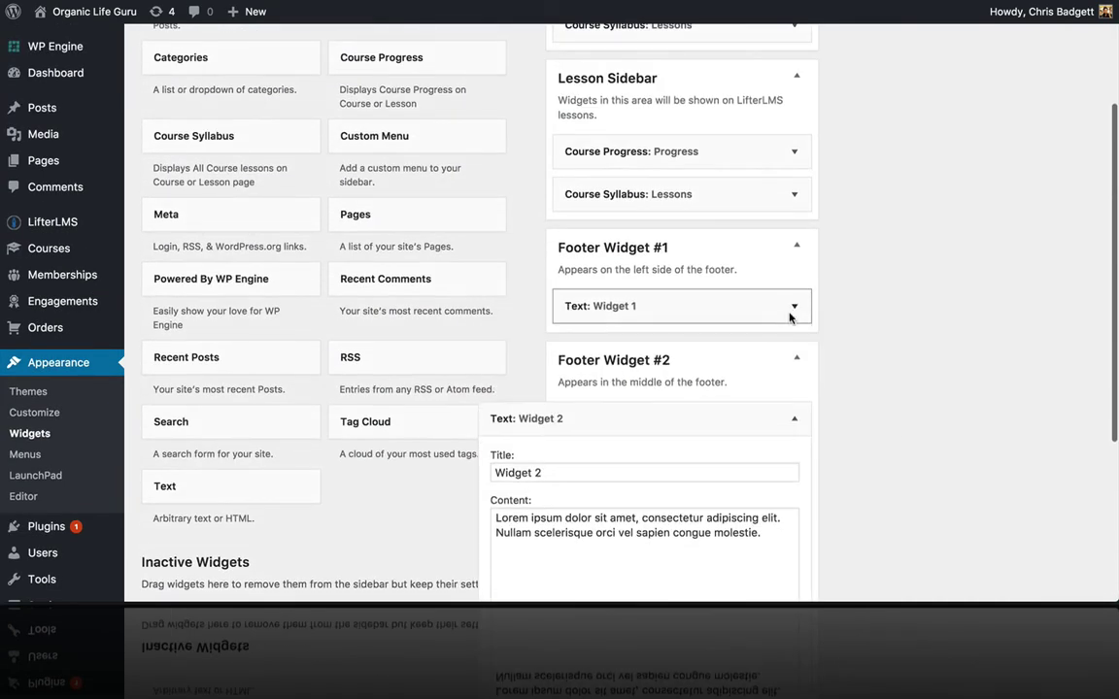
click(797, 366)
click(799, 249)
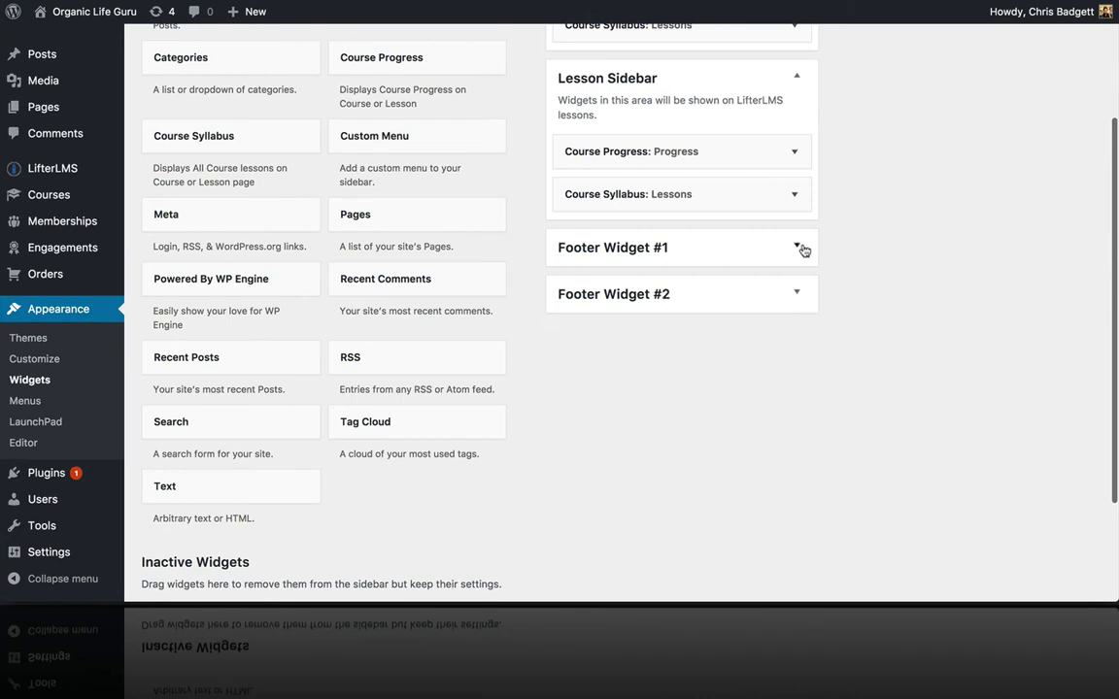
Step: Add a Text widget titled "Widget 3" to the Footer Widget #3 area with the copied Lorem ipsum sentences and automatic paragraphs, and save it
drag(312, 482, 960, 109)
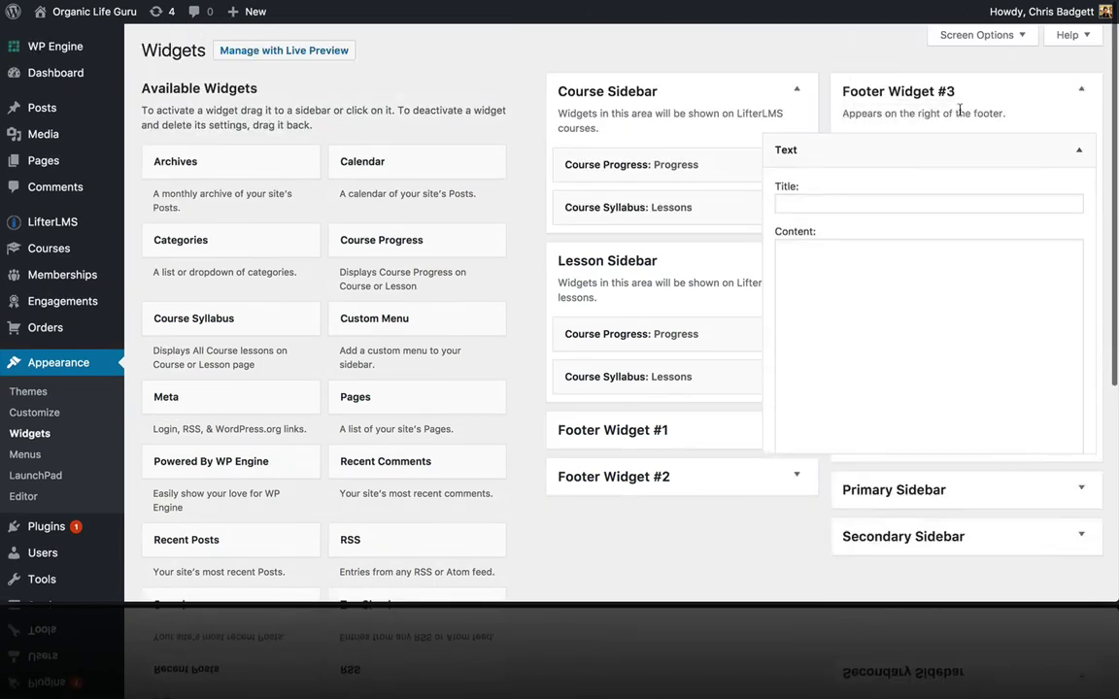
click(836, 204)
text(Widget 3)
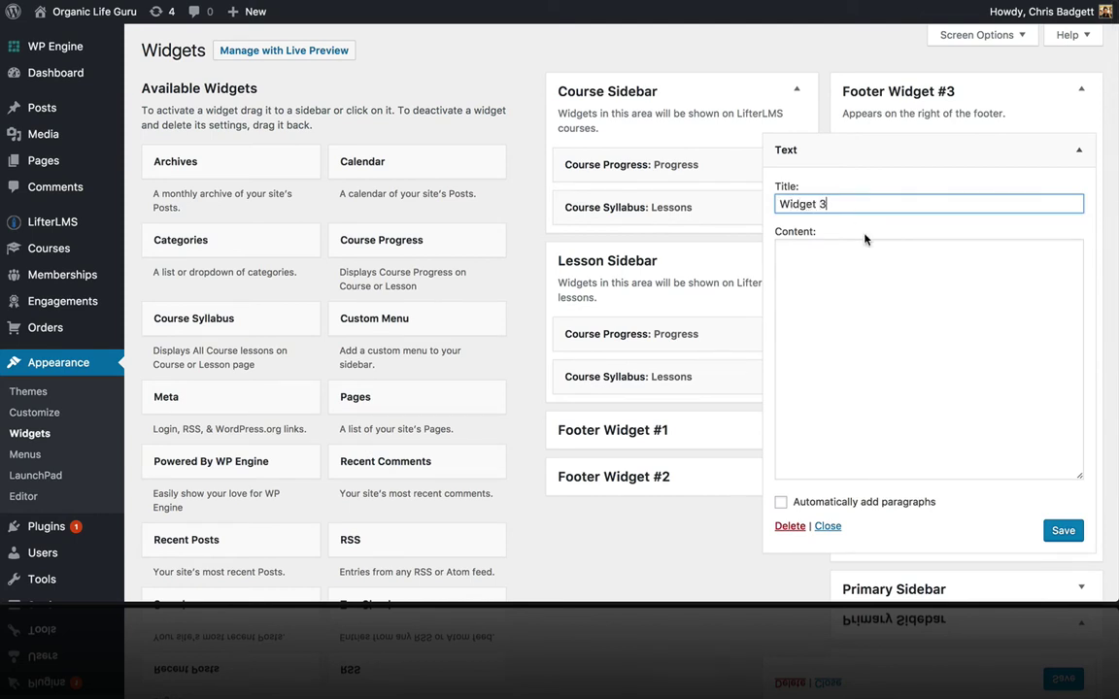
click(864, 278)
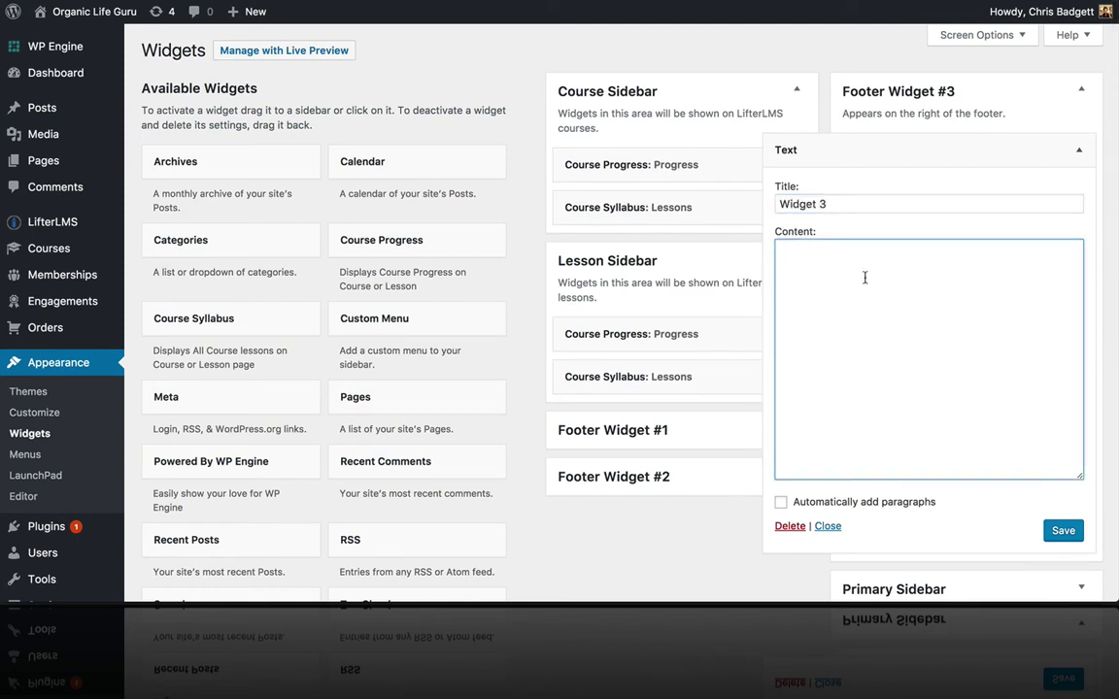
text(Lorem ipsum dolor sit amet, consectetur adipiscing elit. Nullam scelerisque orci vel sapien congue molestie.)
click(781, 503)
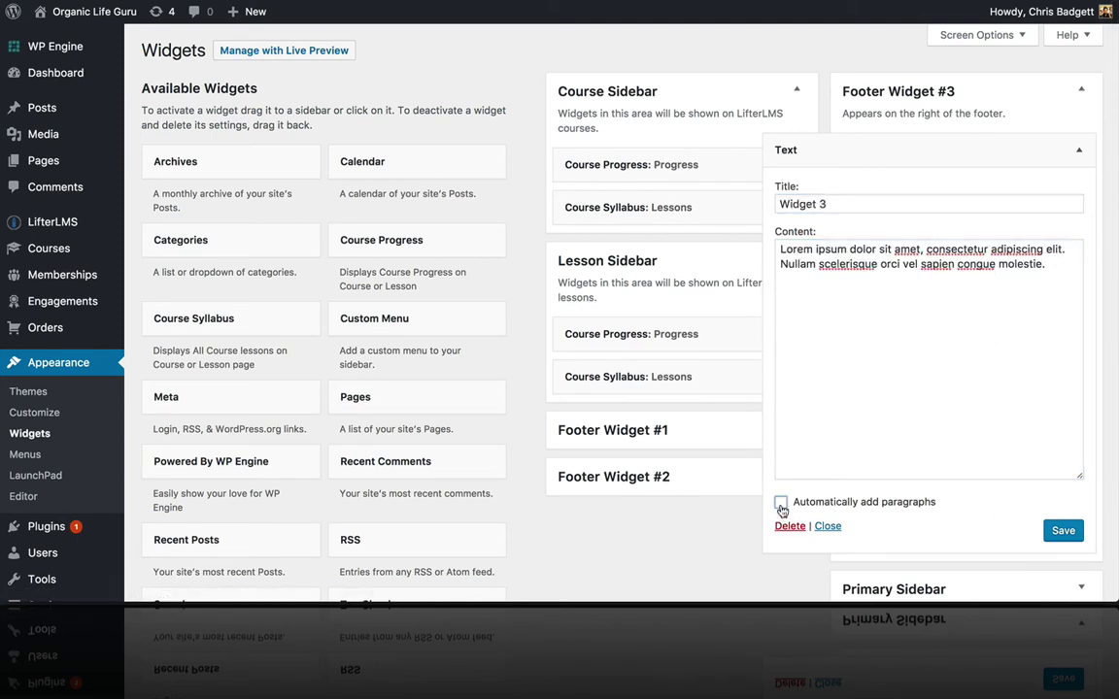
click(1064, 531)
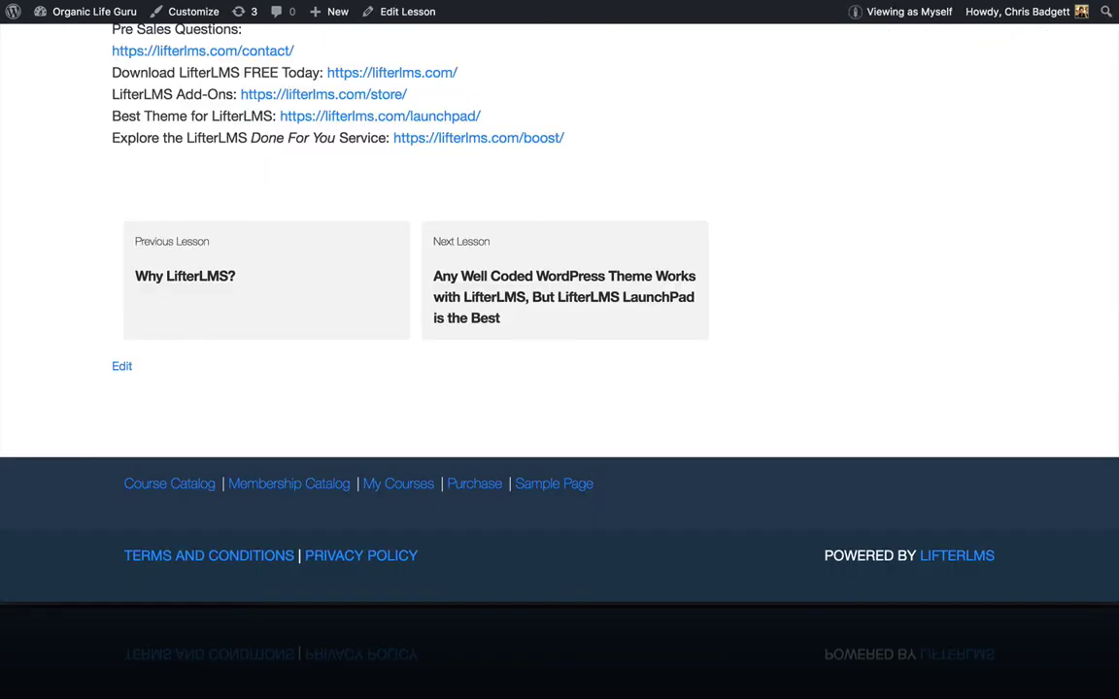
Step: Reload the "What is LifterLMS?" lesson page and examine its footer widget columns, content and sidebar
key(ctrl+r)
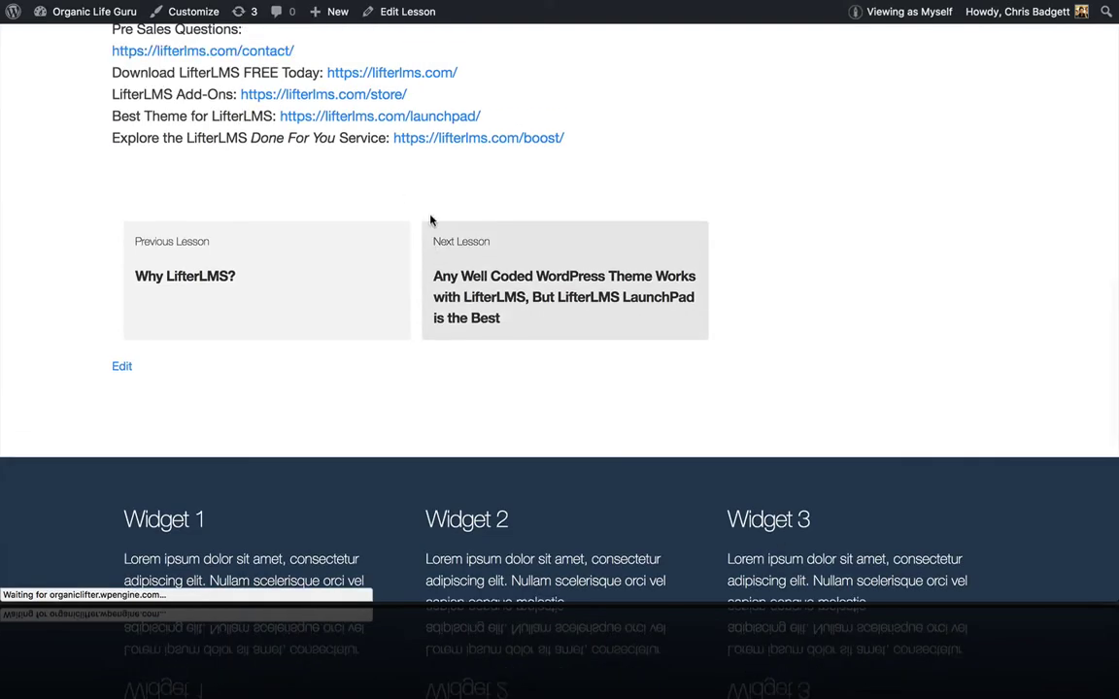
scroll(432, 221, down, 3)
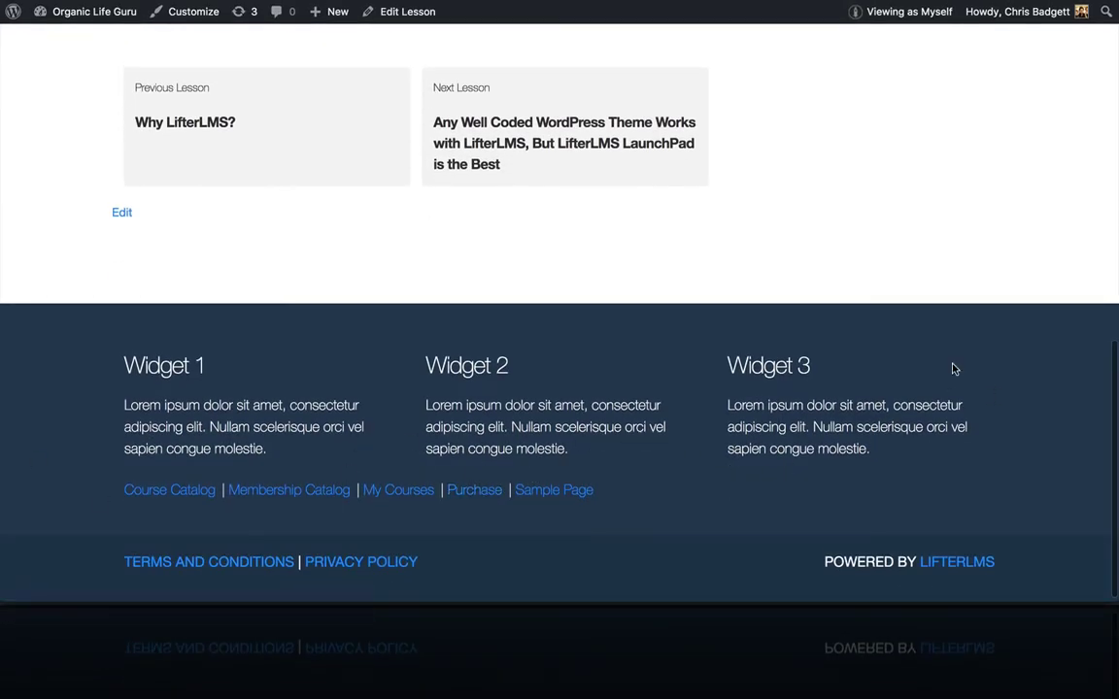
scroll(794, 350, up, 10)
scroll(794, 350, down, 10)
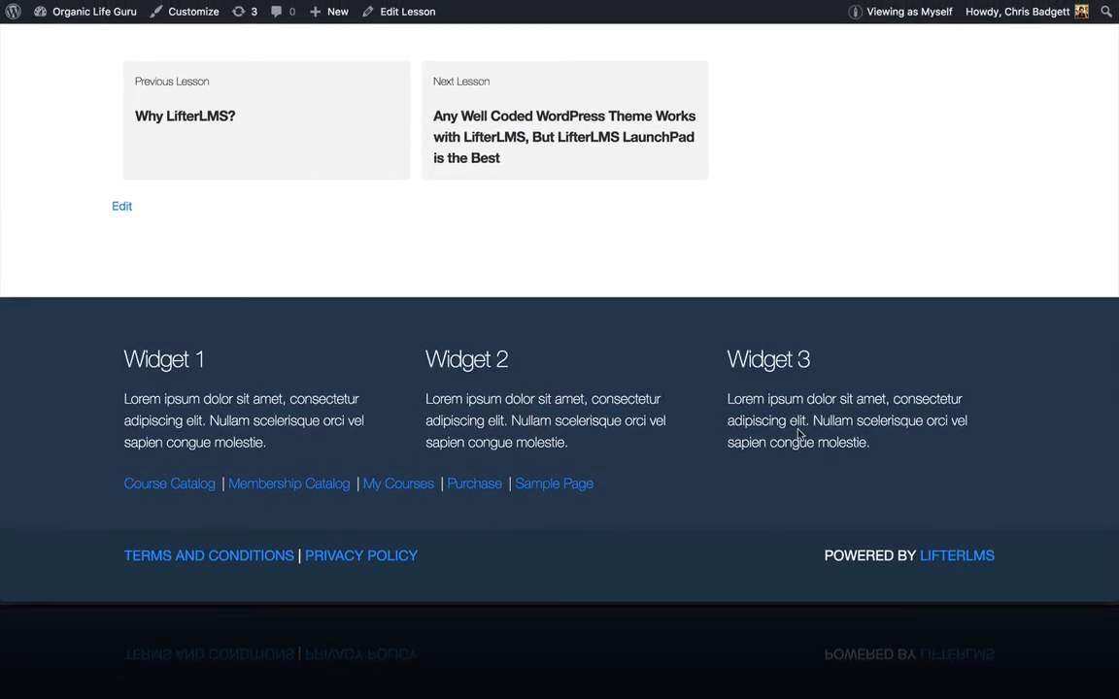
scroll(798, 435, up, 10)
scroll(791, 429, down, 3)
scroll(792, 429, up, 3)
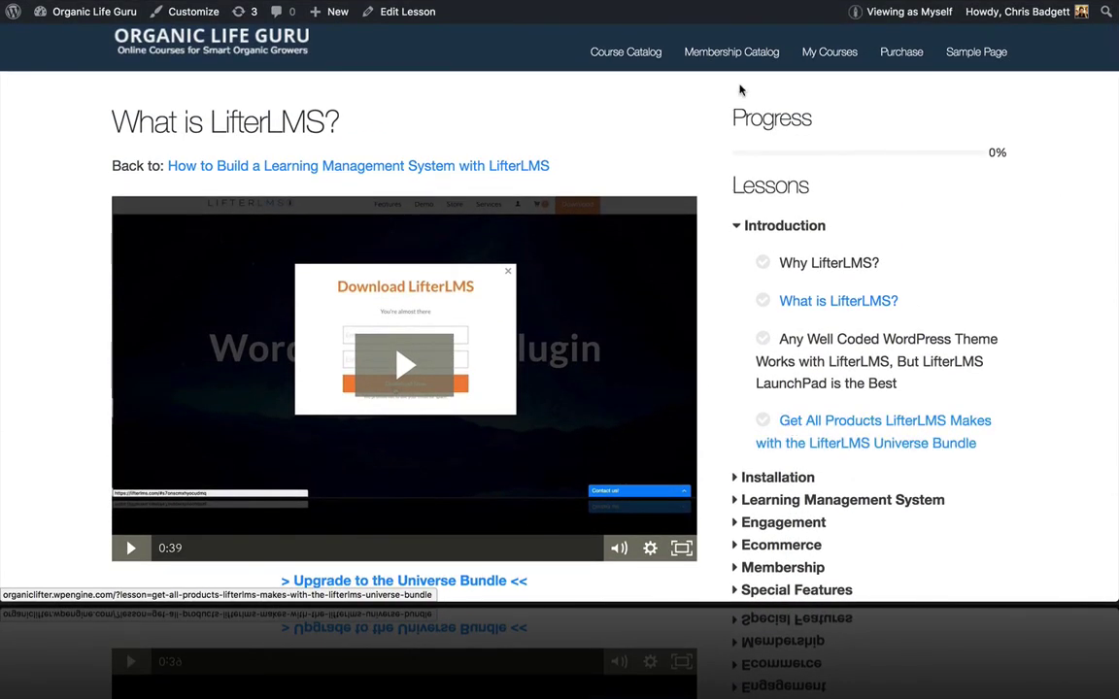
Step: Open the LifterLMS website in a new browser tab and go to its Knowledge Base from the footer's support links
key(ctrl+t)
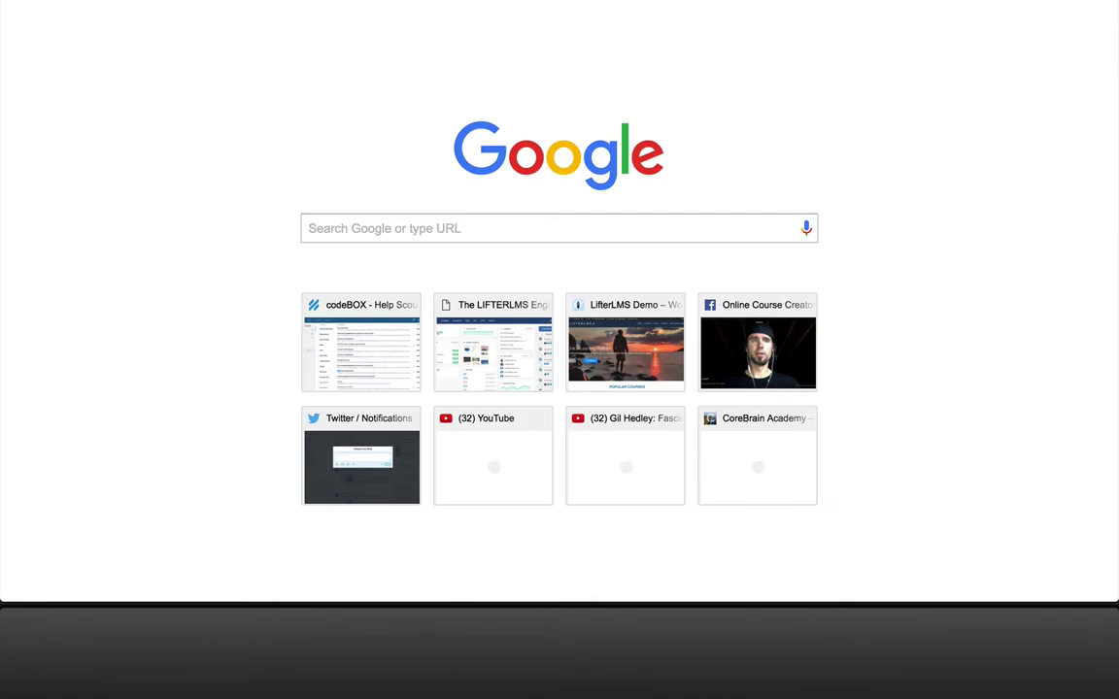
text(lifterlms)
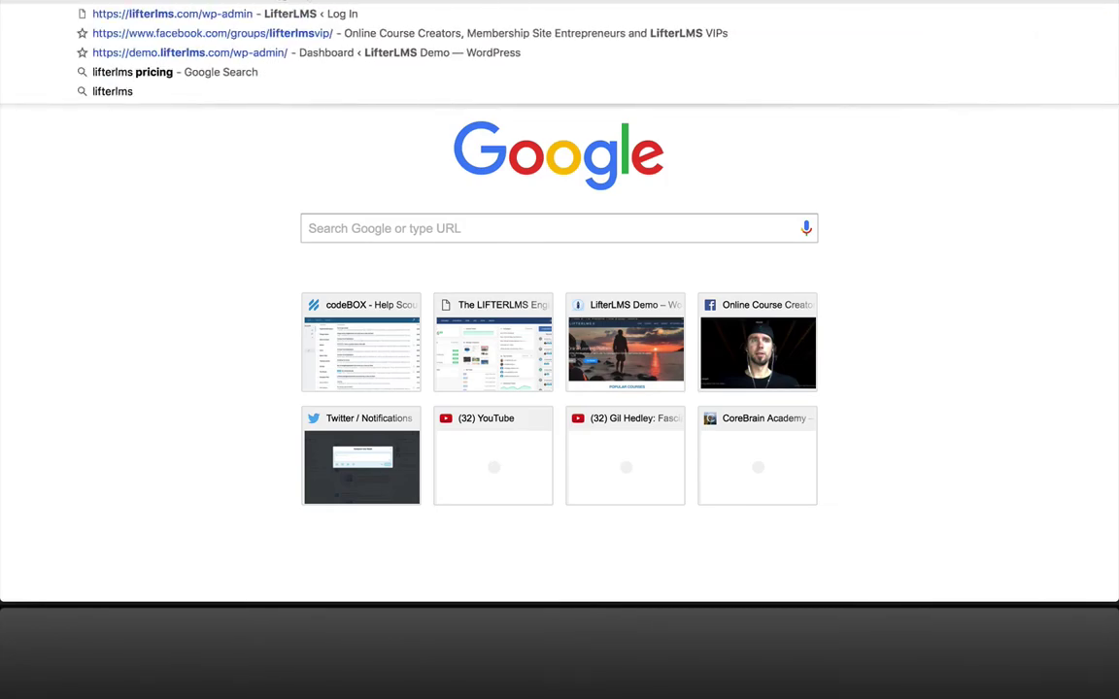
key(Return)
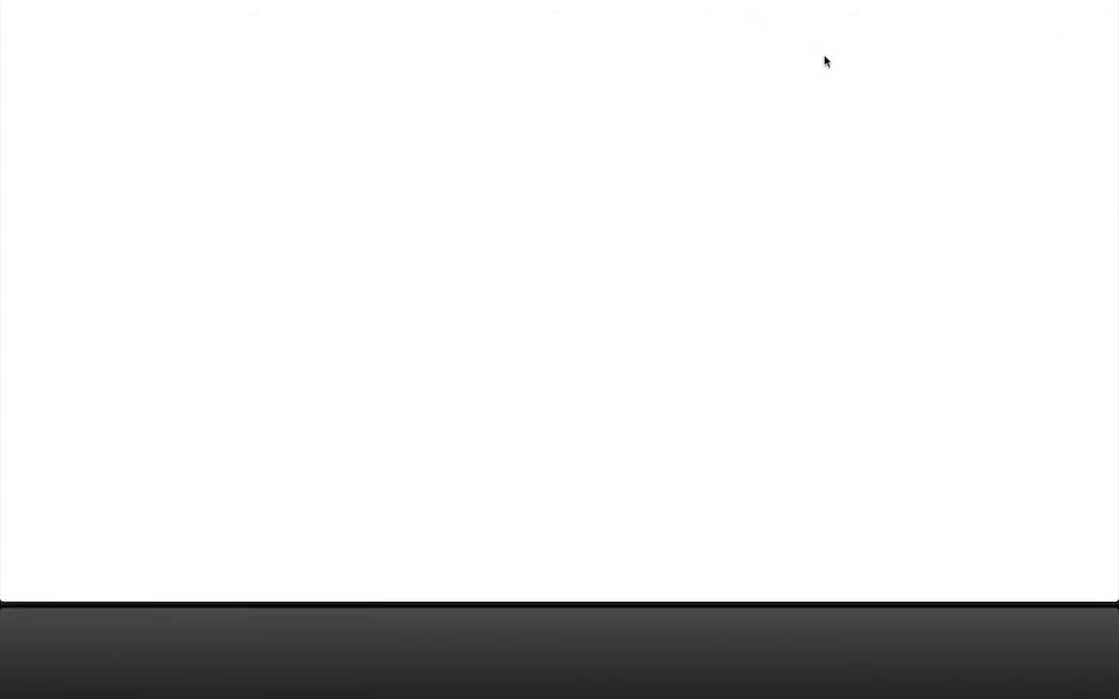
scroll(826, 62, down, 20)
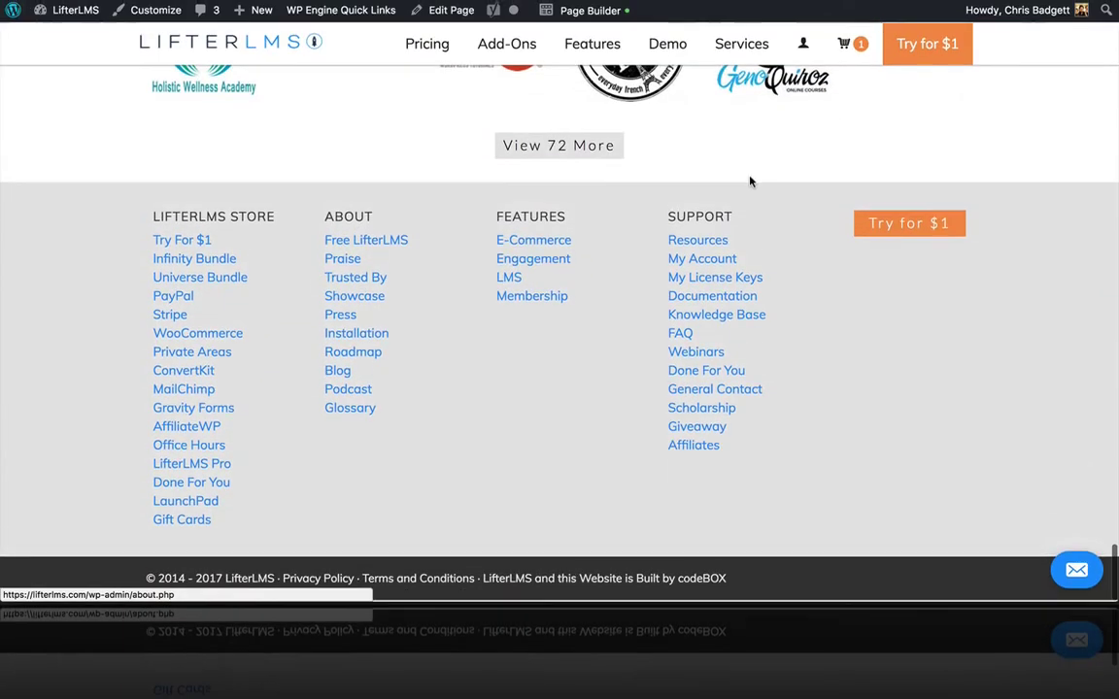
click(703, 302)
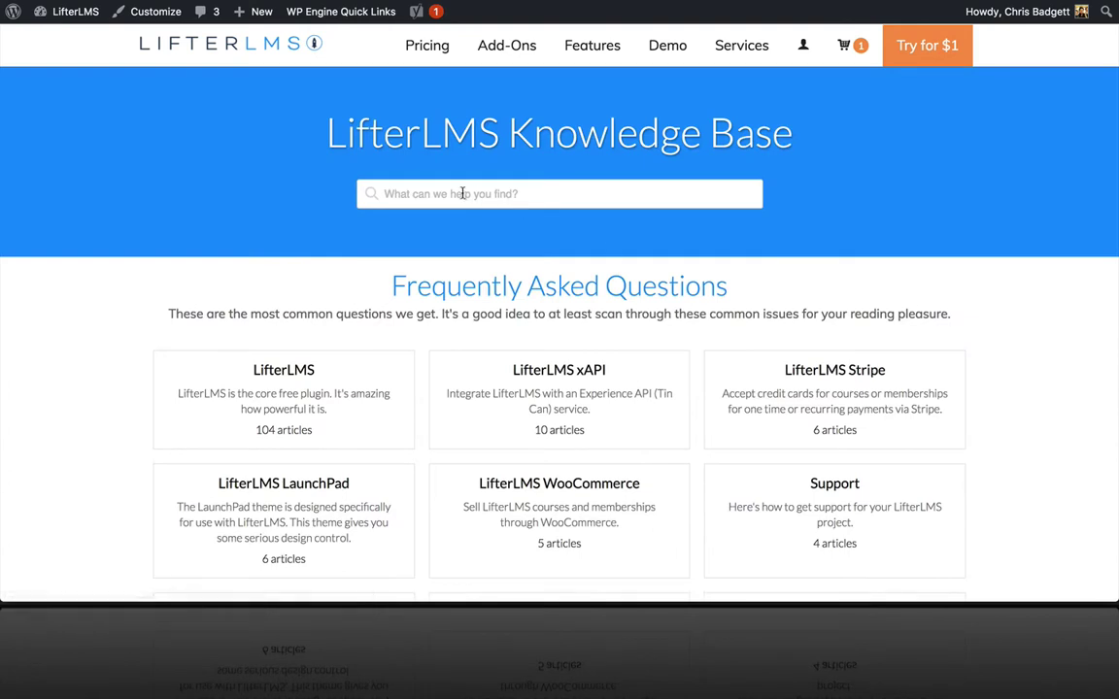
Step: Search the Knowledge Base for "shortcodes" and open the LifterLMS Shortcodes article
text(shortcodes)
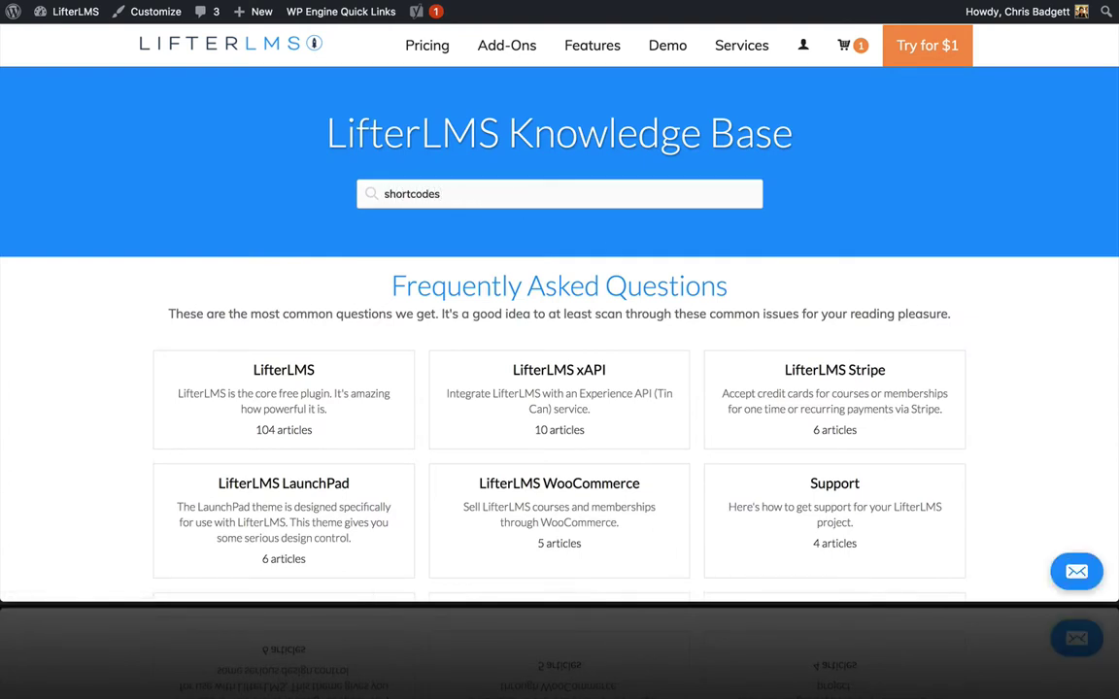
key(Return)
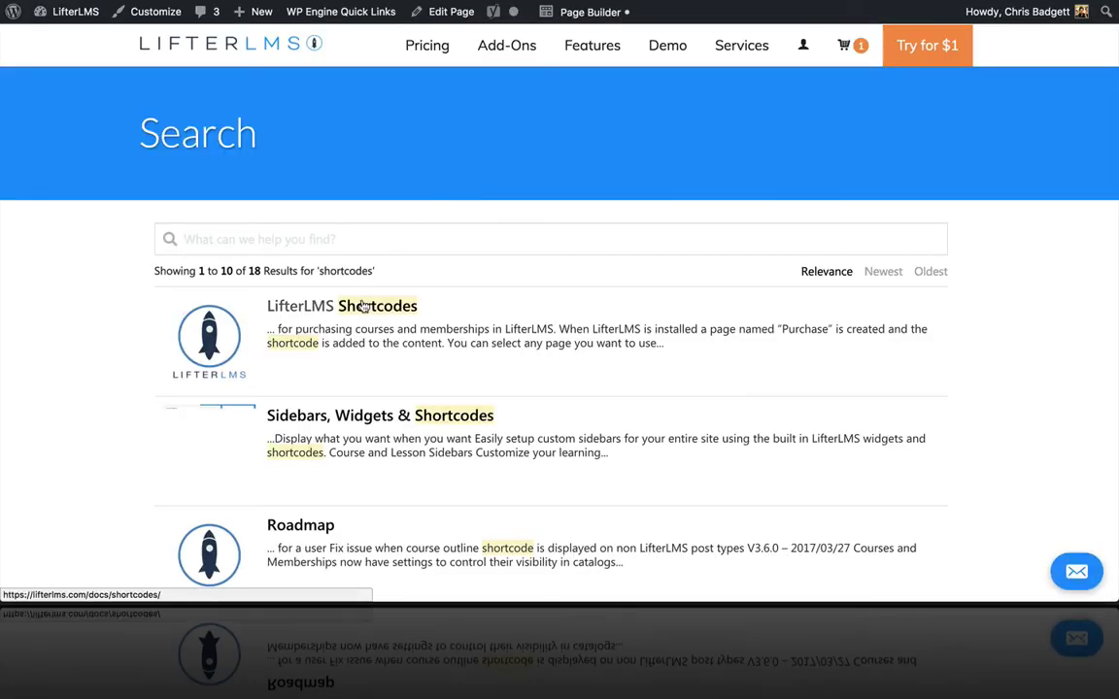
click(362, 307)
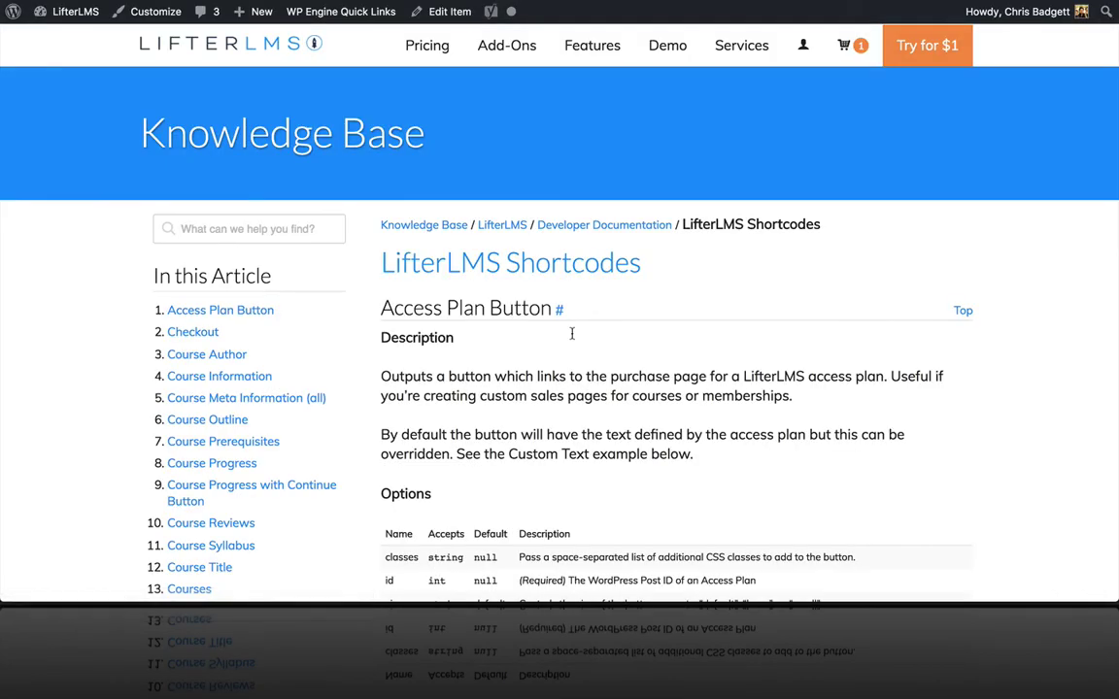
Step: Examine the shortcode descriptions, options and usage examples in the article, from Access Plan Button through Memberships
scroll(571, 333, down, 3)
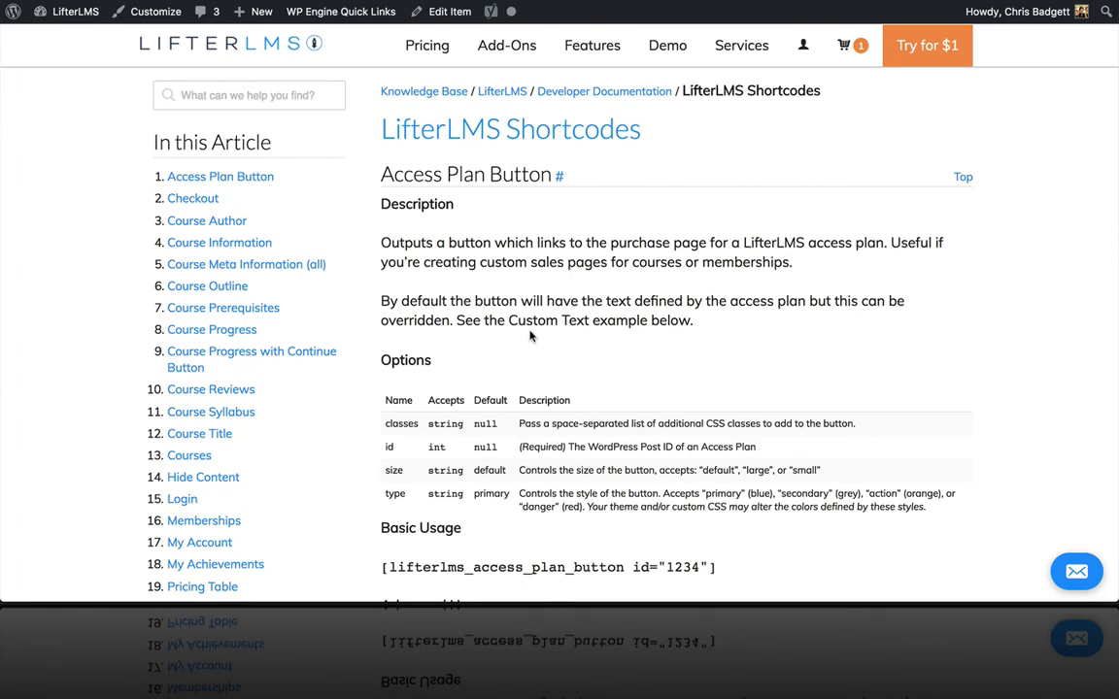
scroll(531, 335, down, 15)
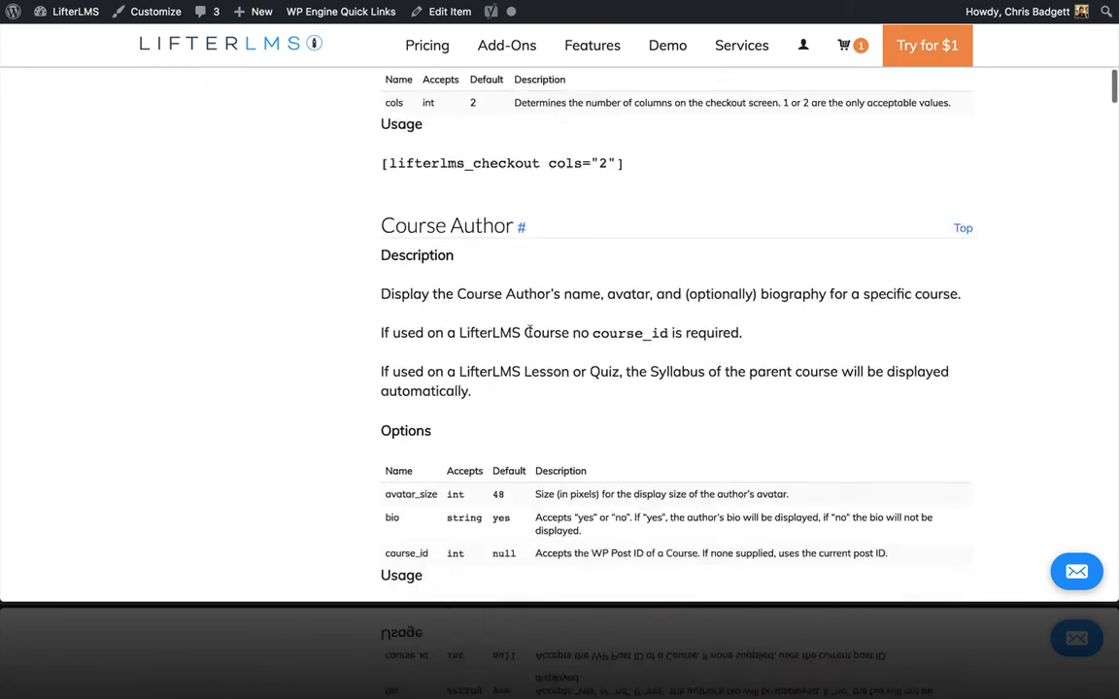
scroll(527, 332, down, 19)
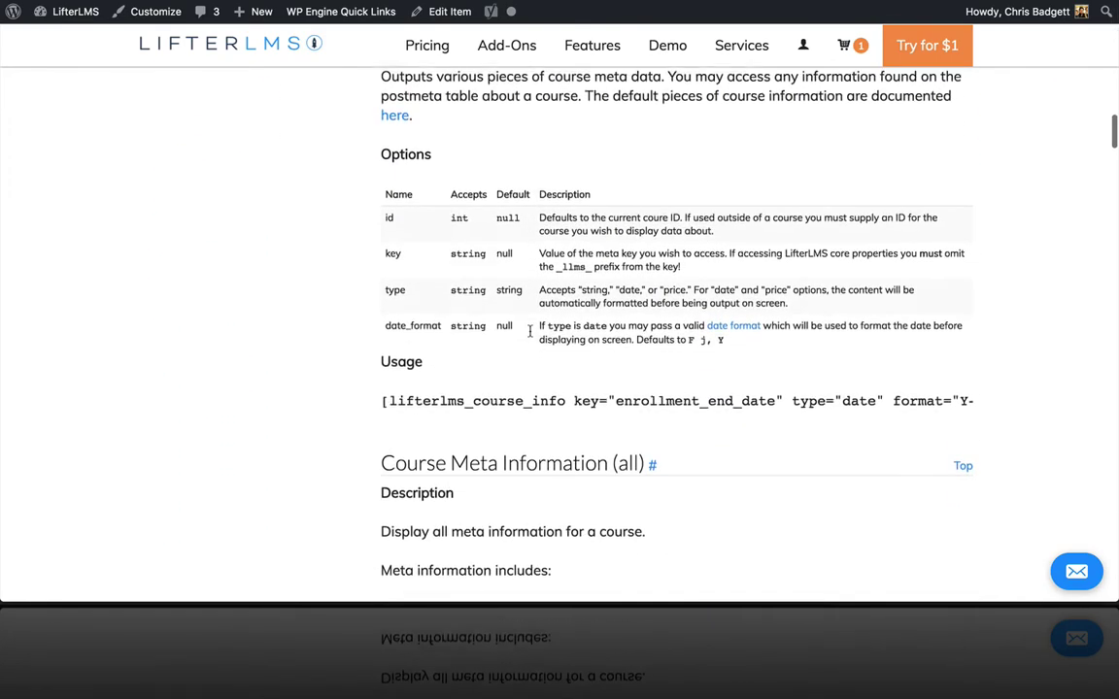
scroll(530, 331, down, 14)
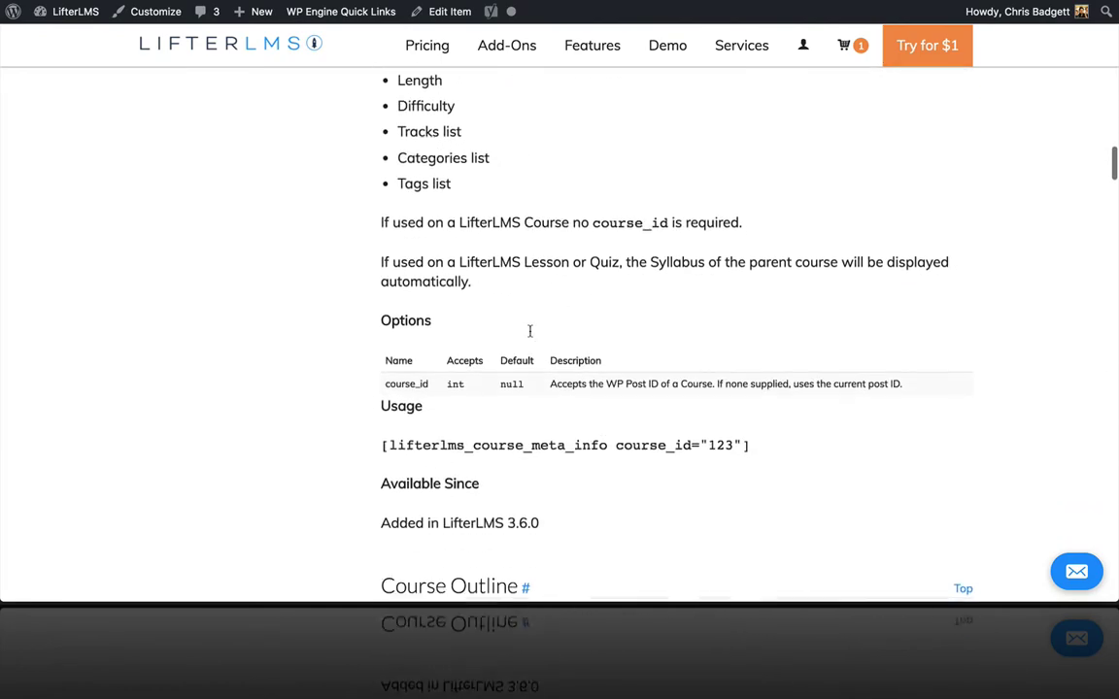
scroll(529, 331, down, 16)
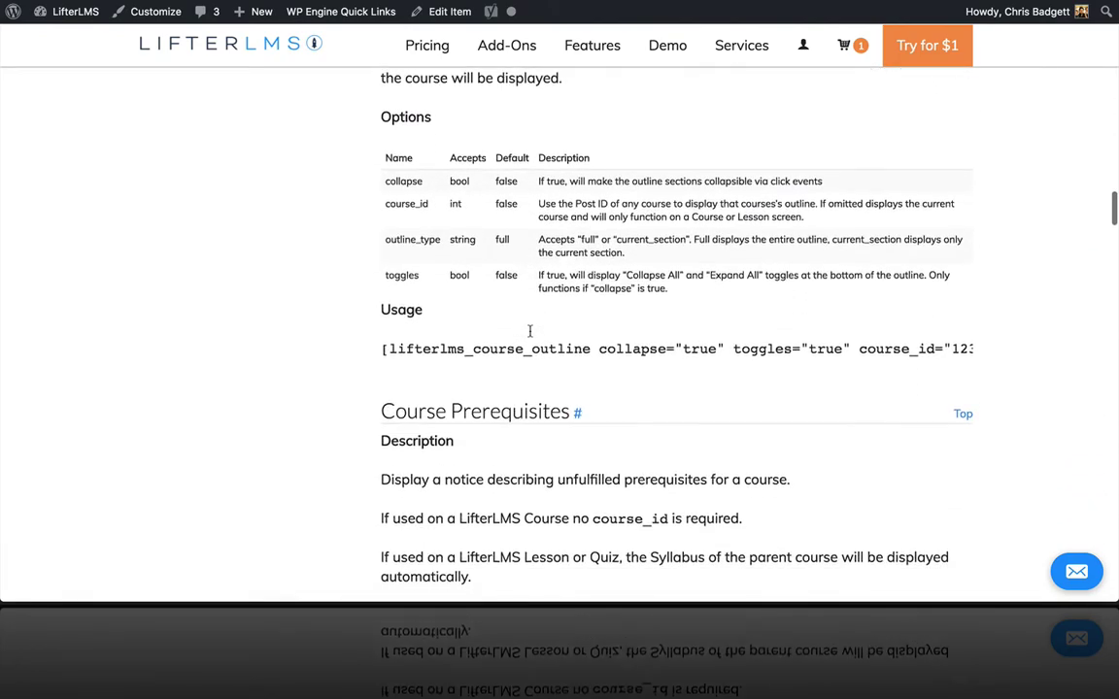
scroll(530, 331, down, 16)
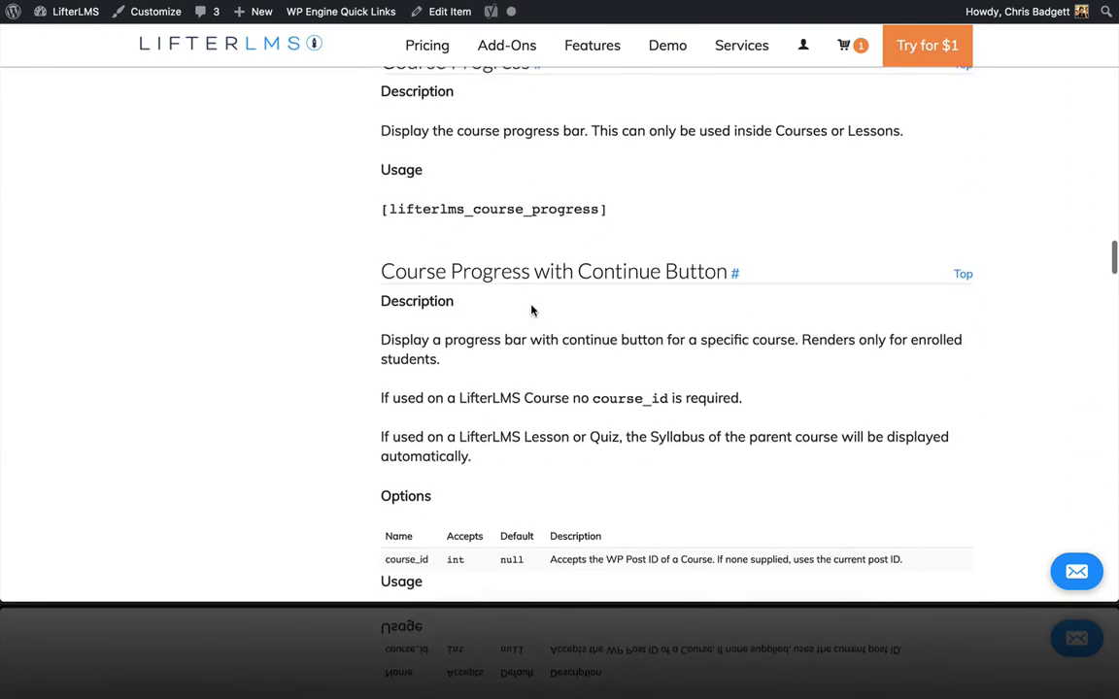
scroll(531, 311, down, 15)
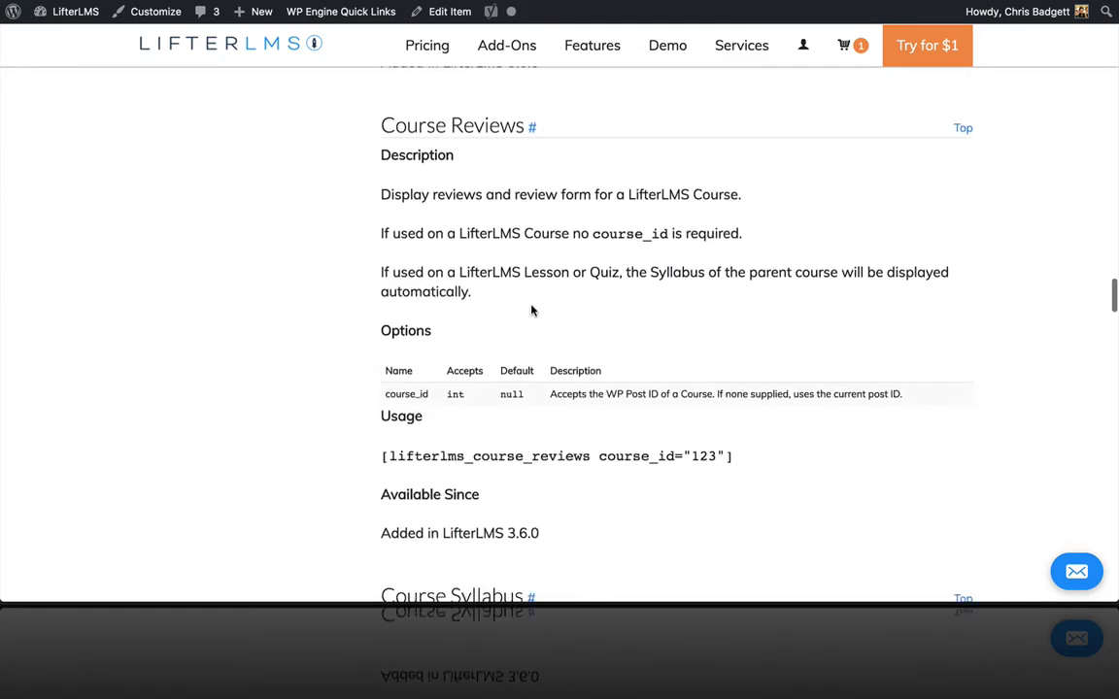
scroll(531, 311, down, 10)
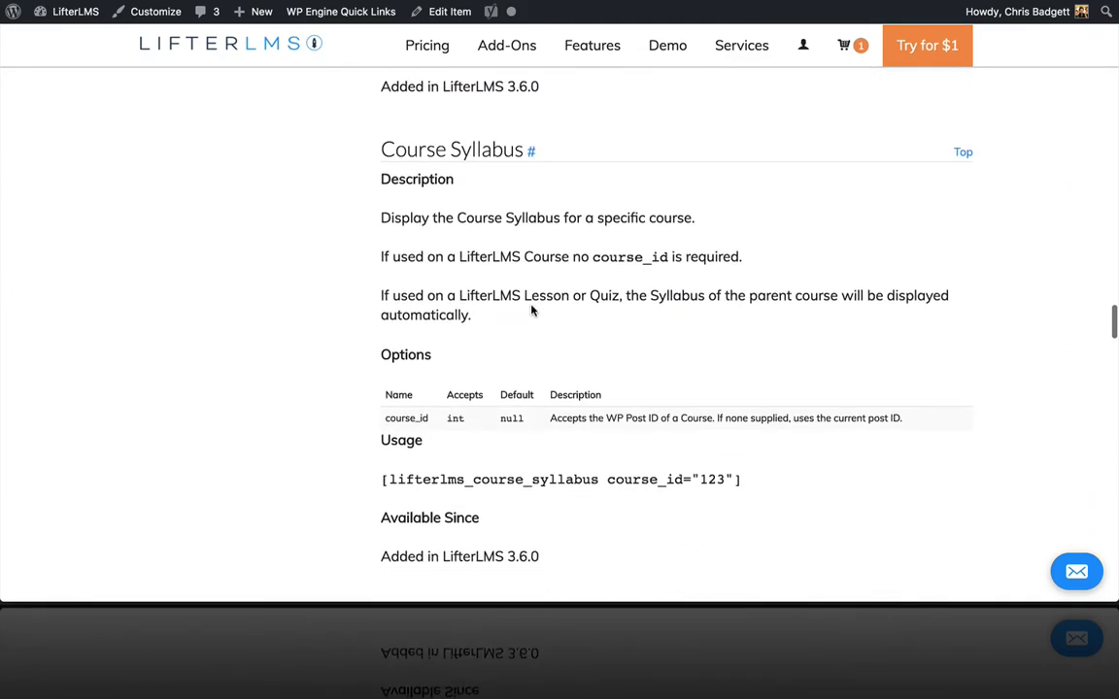
scroll(531, 310, down, 10)
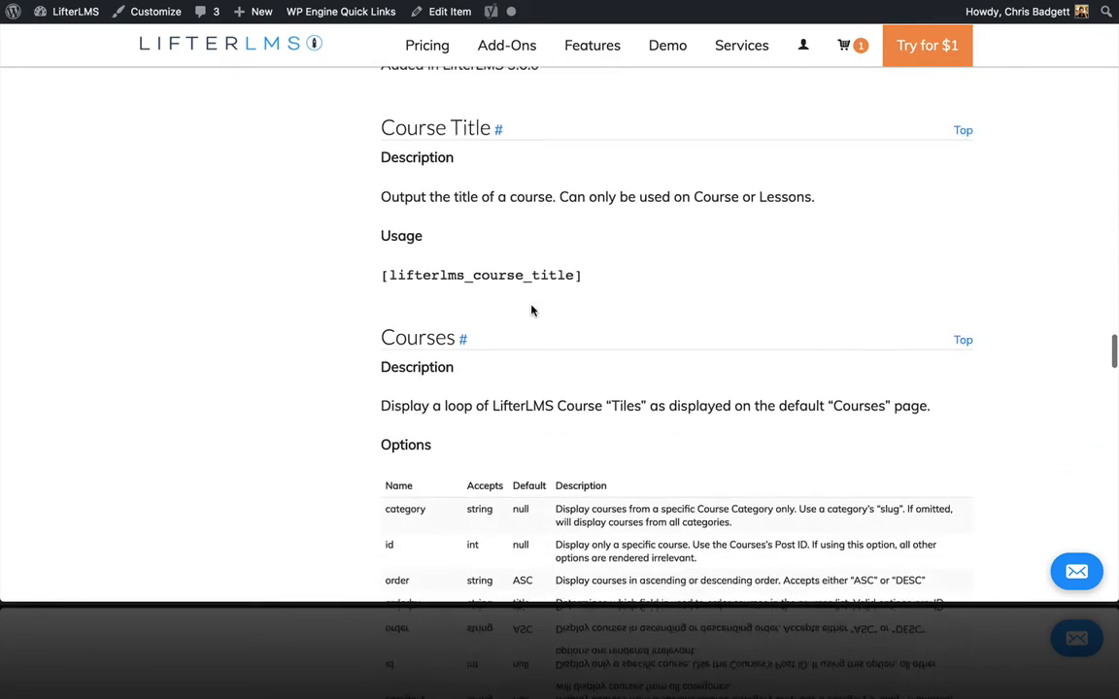
scroll(532, 310, down, 20)
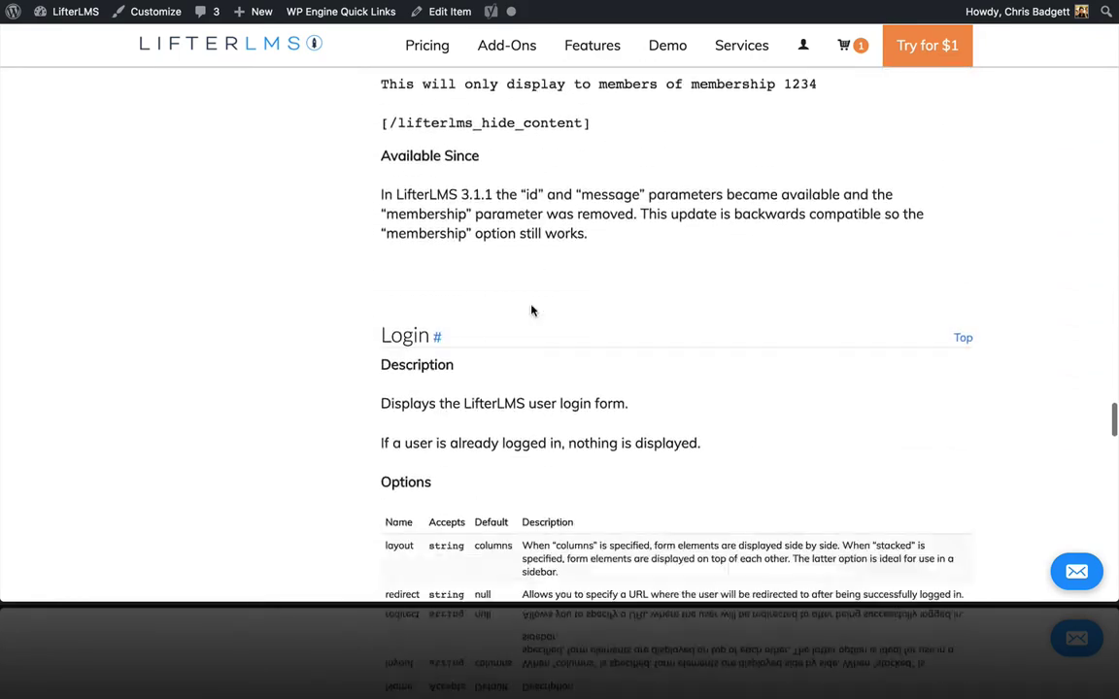
scroll(532, 311, down, 17)
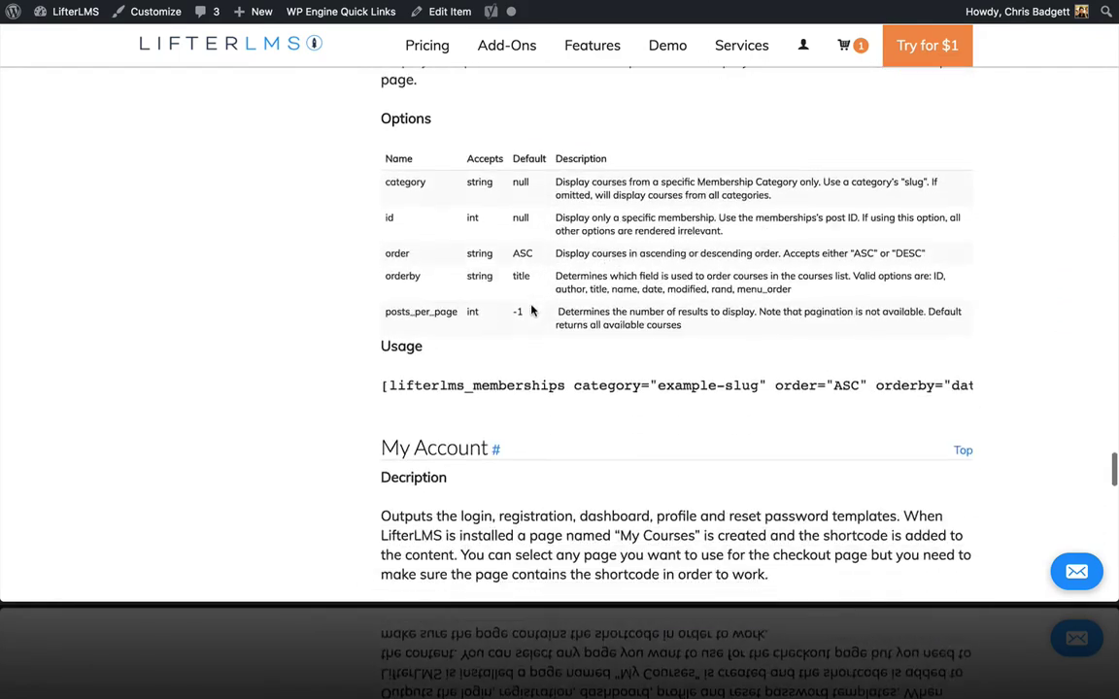
Step: Copy the usage shortcode [lifterlms_my_achievements count="5"] from the article's My Achievements section
scroll(532, 311, down, 15)
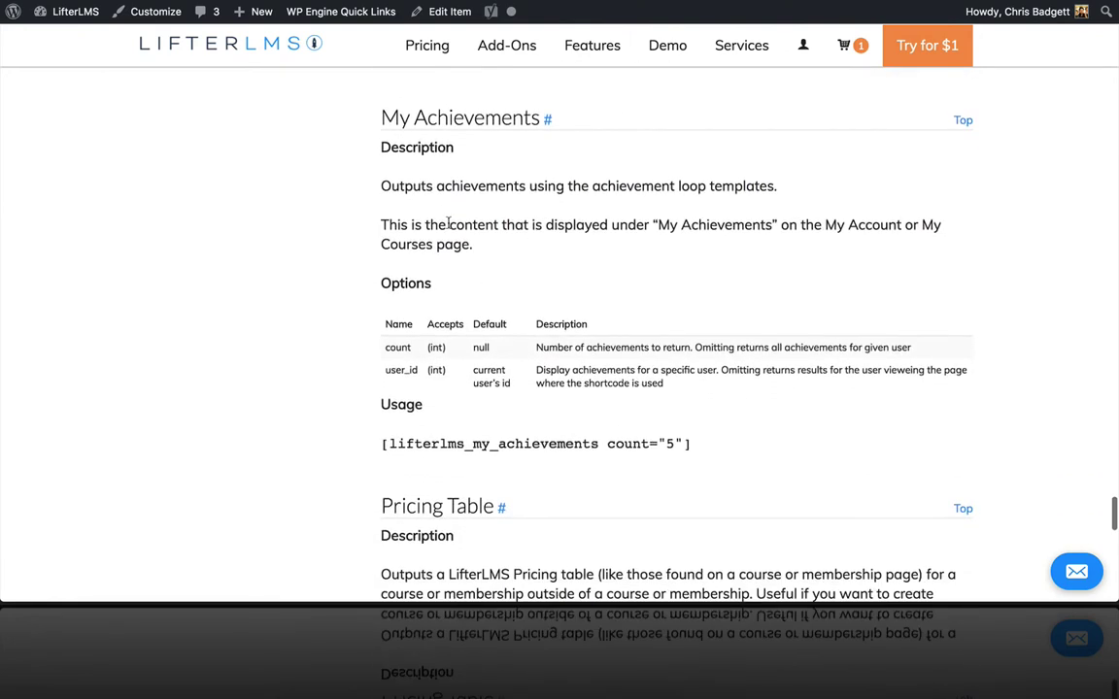
scroll(680, 408, down, 1)
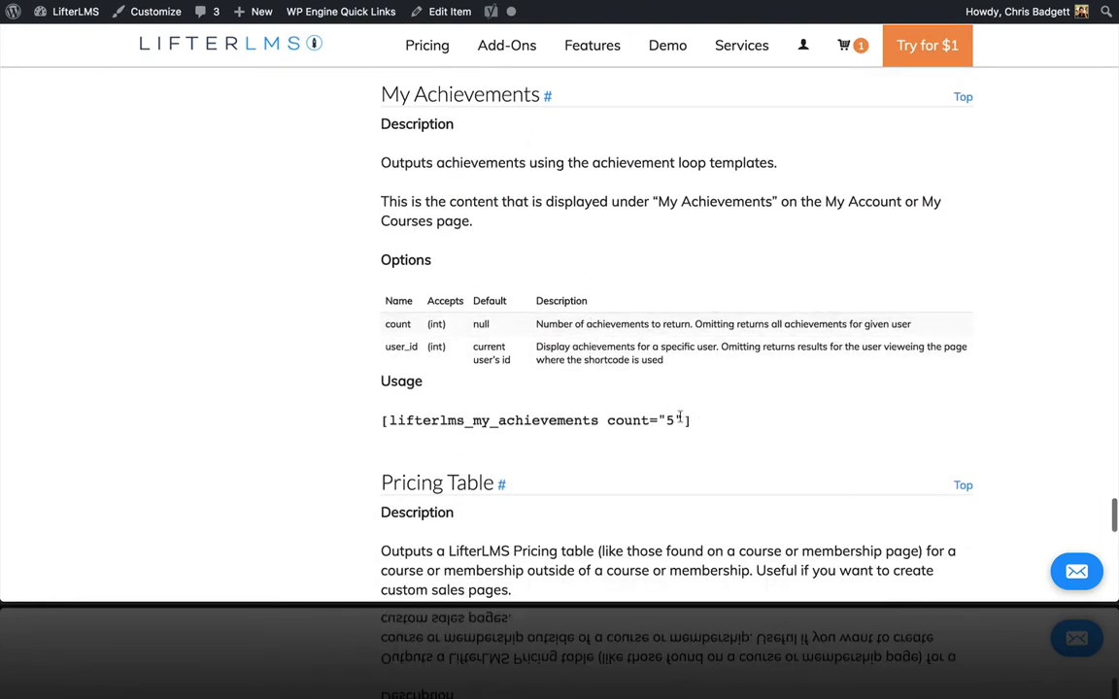
drag(692, 419, 361, 417)
key(ctrl+c)
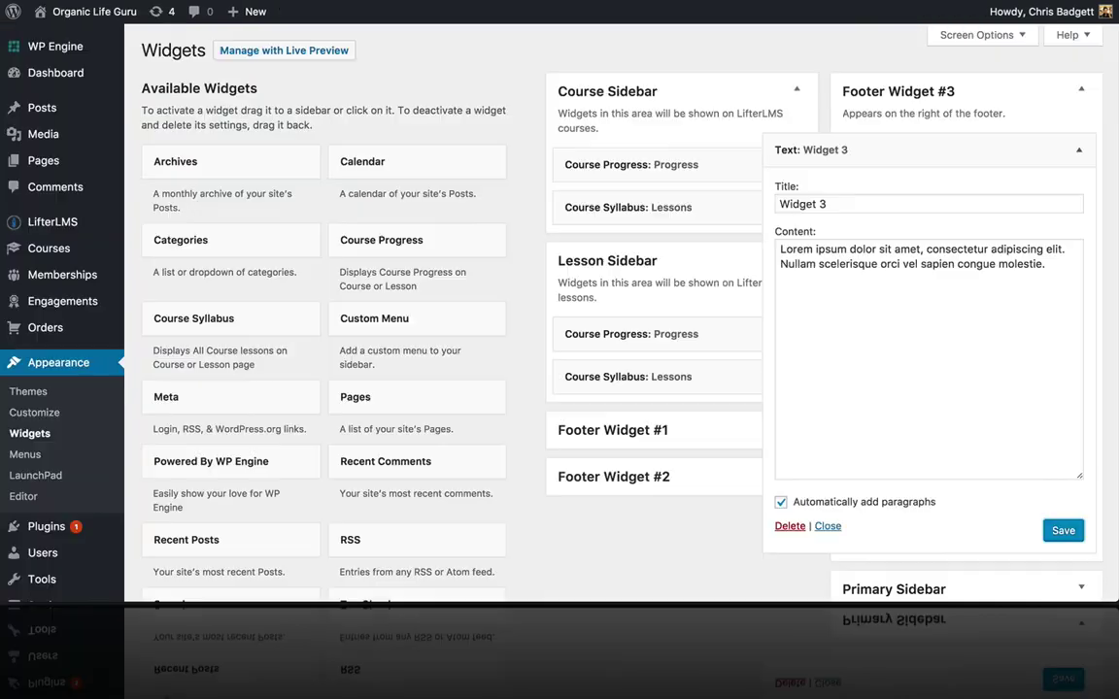
Step: Add a Text widget titled "My Achievements" below Course Syllabus in the Course Sidebar, with the copied achievements shortcode as content, and save it
click(1078, 150)
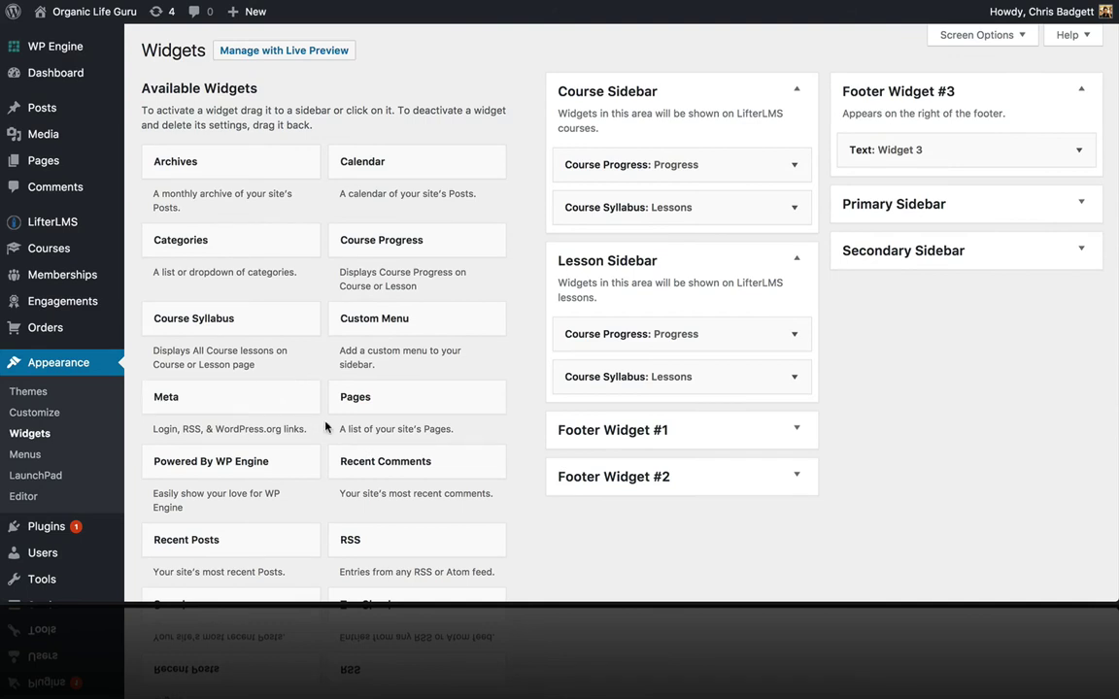
scroll(331, 469, down, 1)
scroll(331, 469, down, 3)
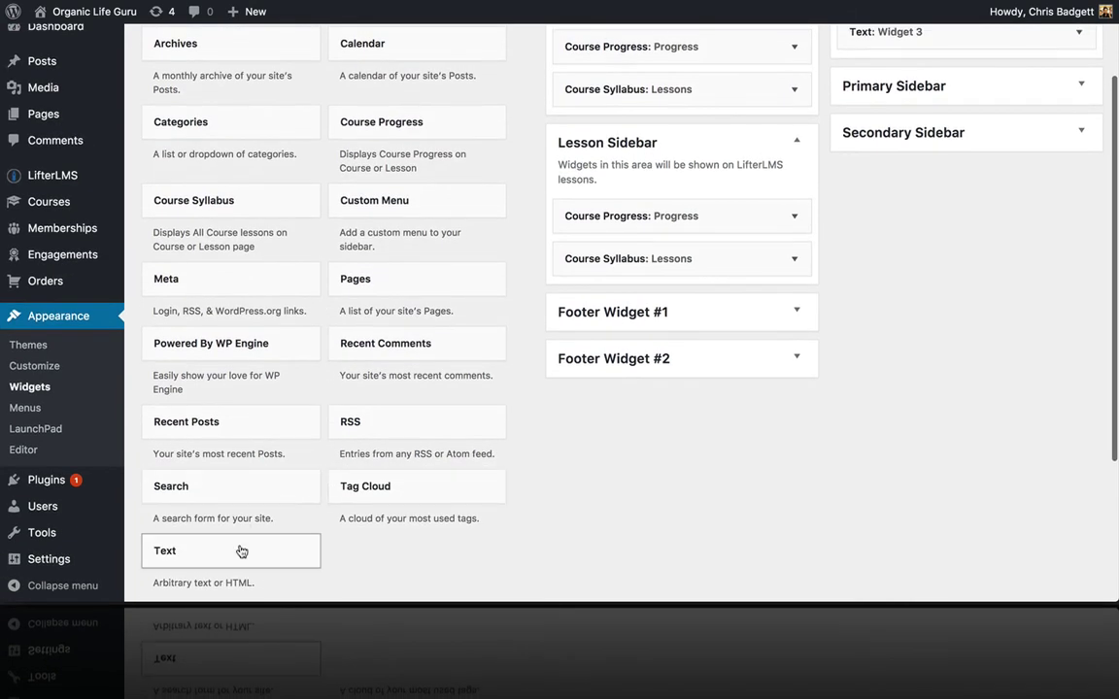
drag(238, 551, 671, 135)
click(512, 184)
text(My Achievements)
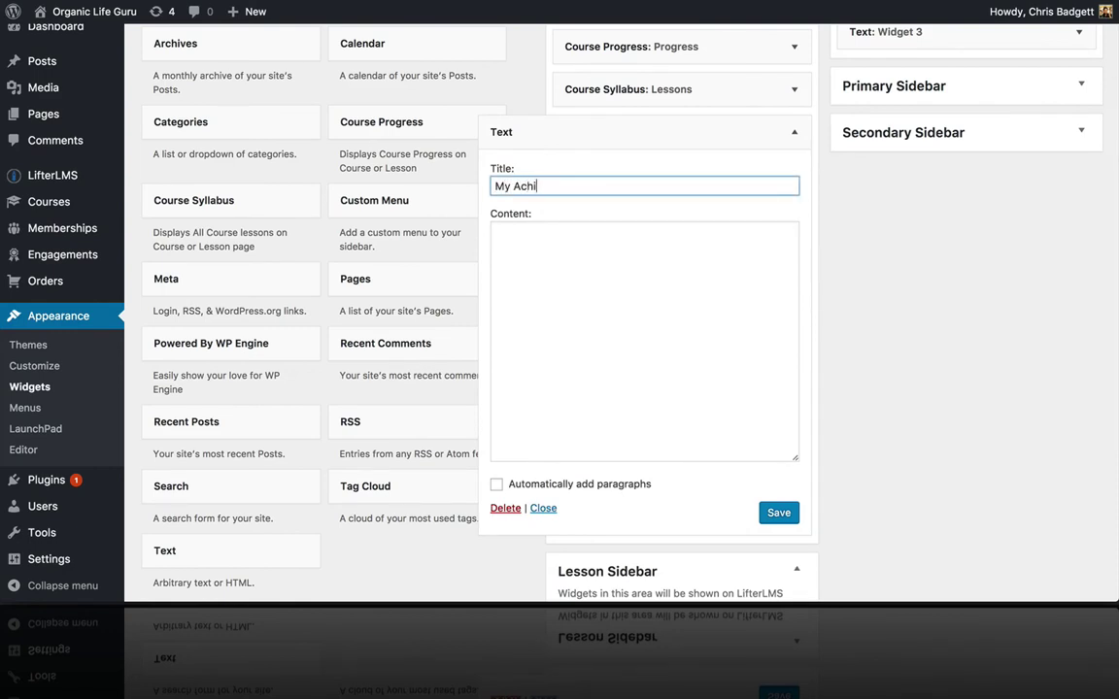
click(582, 253)
key(ctrl+v)
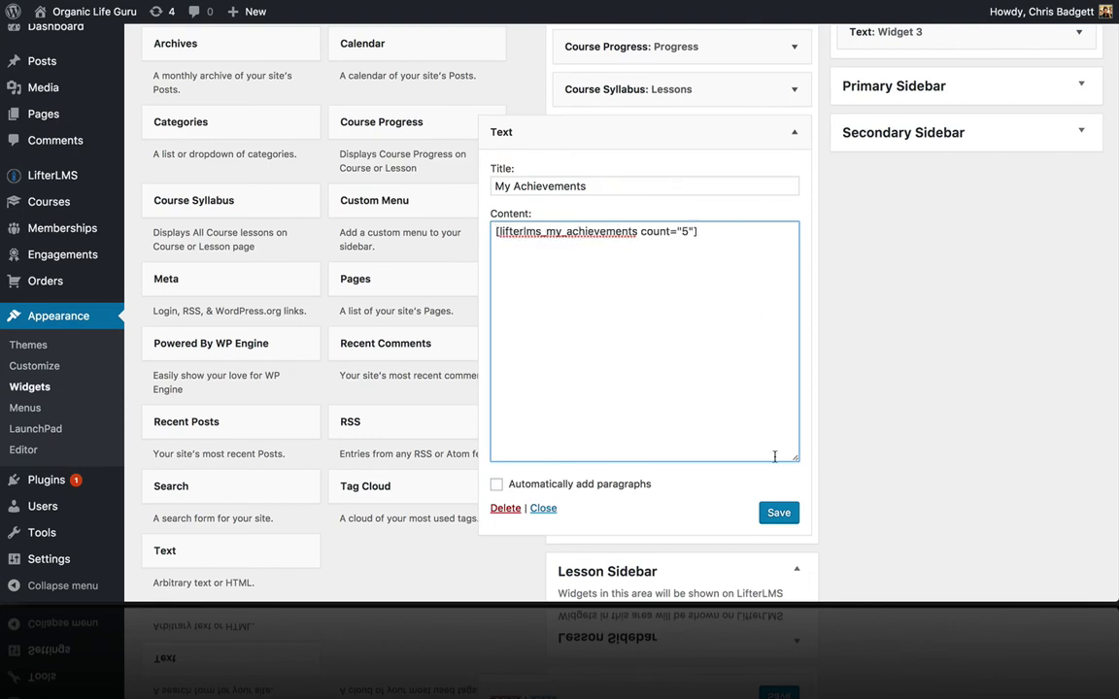
click(778, 514)
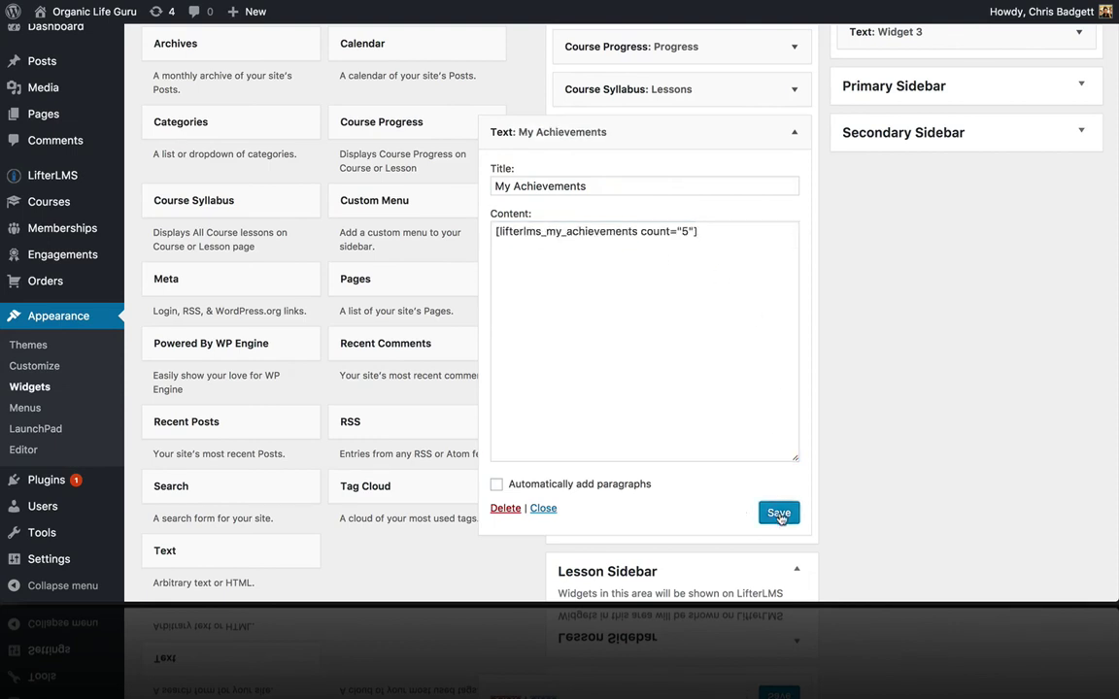
Step: Add a Text widget titled "My Achievements" below Course Syllabus in the Lesson Sidebar, with the same achievements shortcode as content, and save it
scroll(849, 497, down, 3)
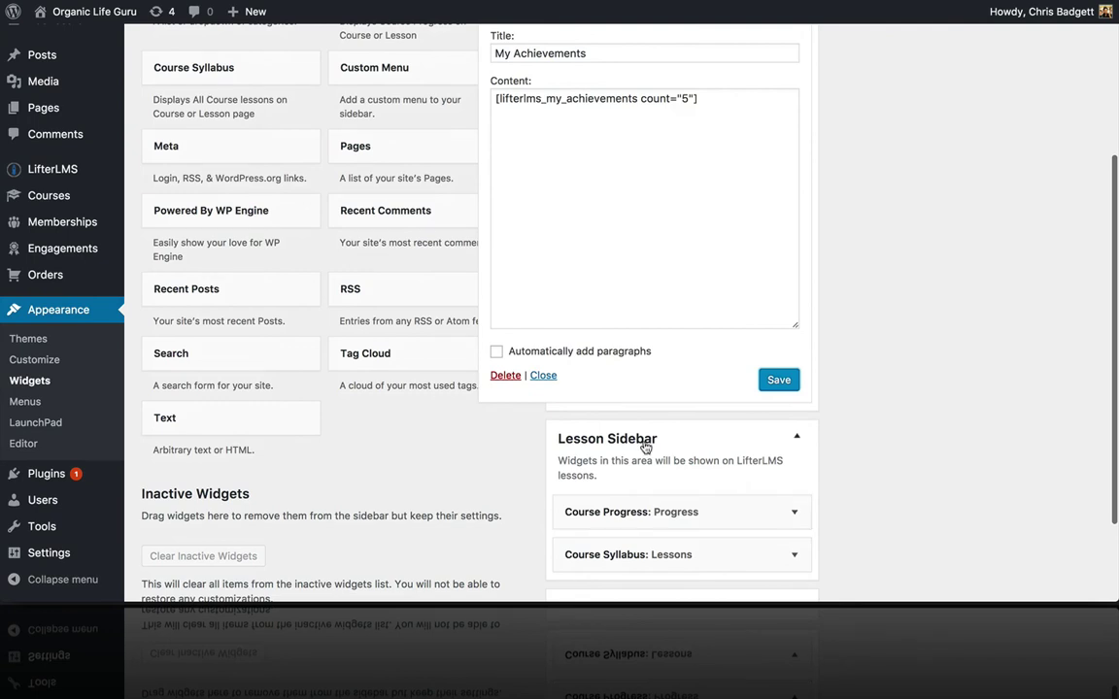
scroll(650, 443, down, 1)
drag(170, 385, 574, 644)
scroll(559, 502, down, 5)
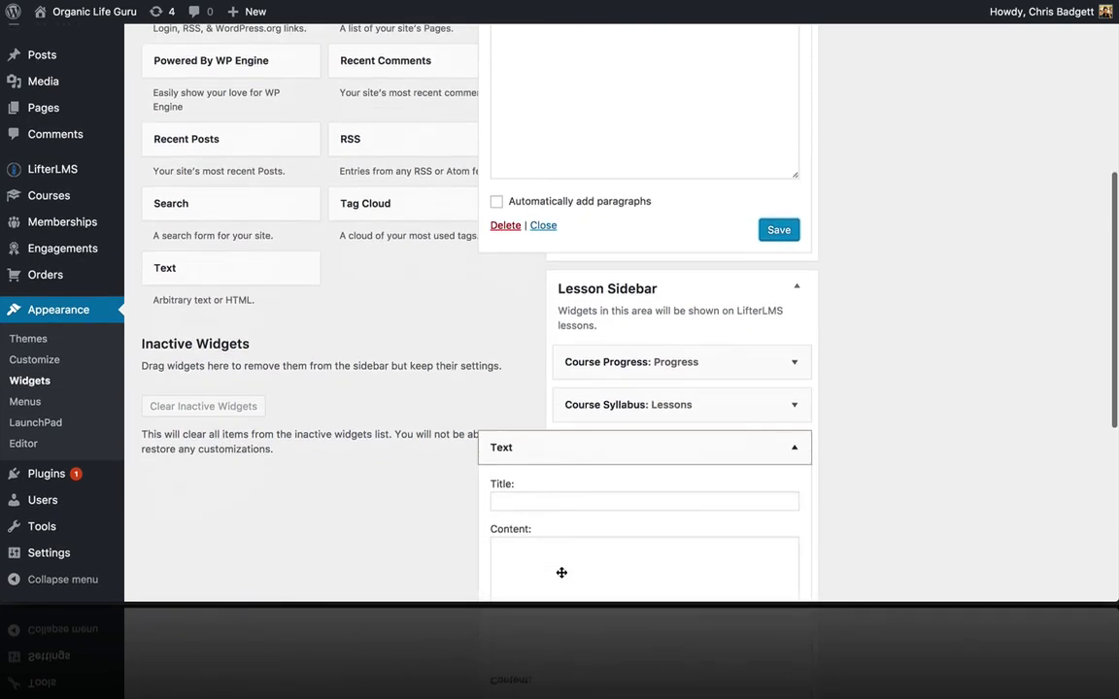
click(502, 380)
text(My Achievements)
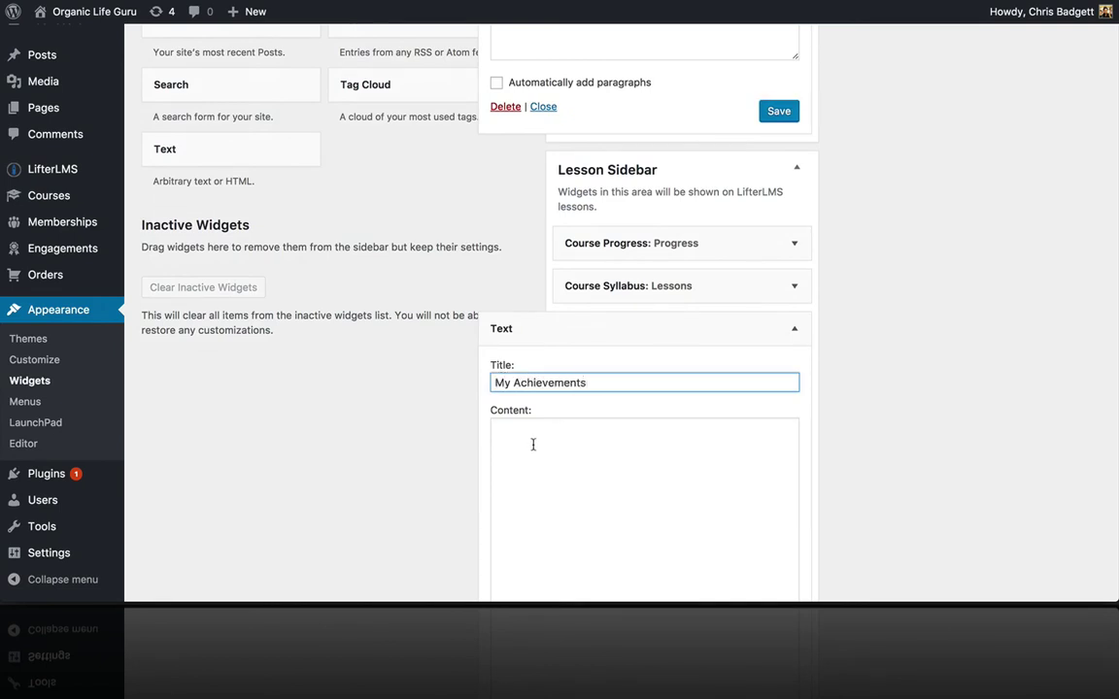
click(530, 444)
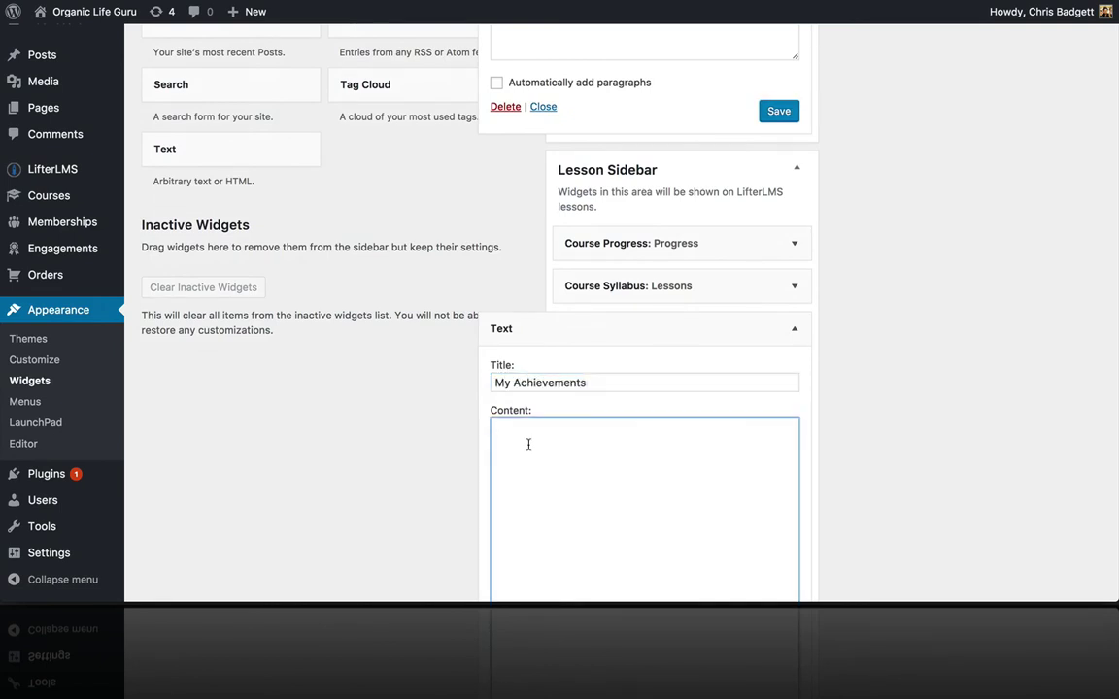
key(ctrl+v)
scroll(704, 475, down, 6)
click(772, 448)
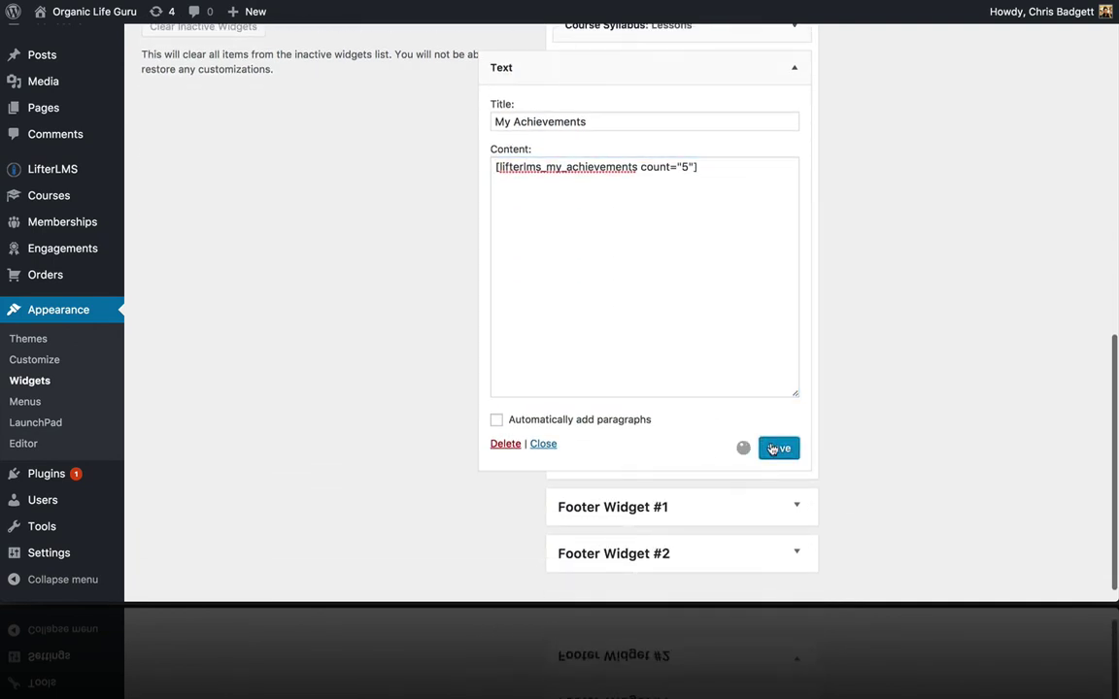
Step: Reload the "What is LifterLMS?" lesson page and examine the My Achievements widget in its sidebar
scroll(894, 224, up, 7)
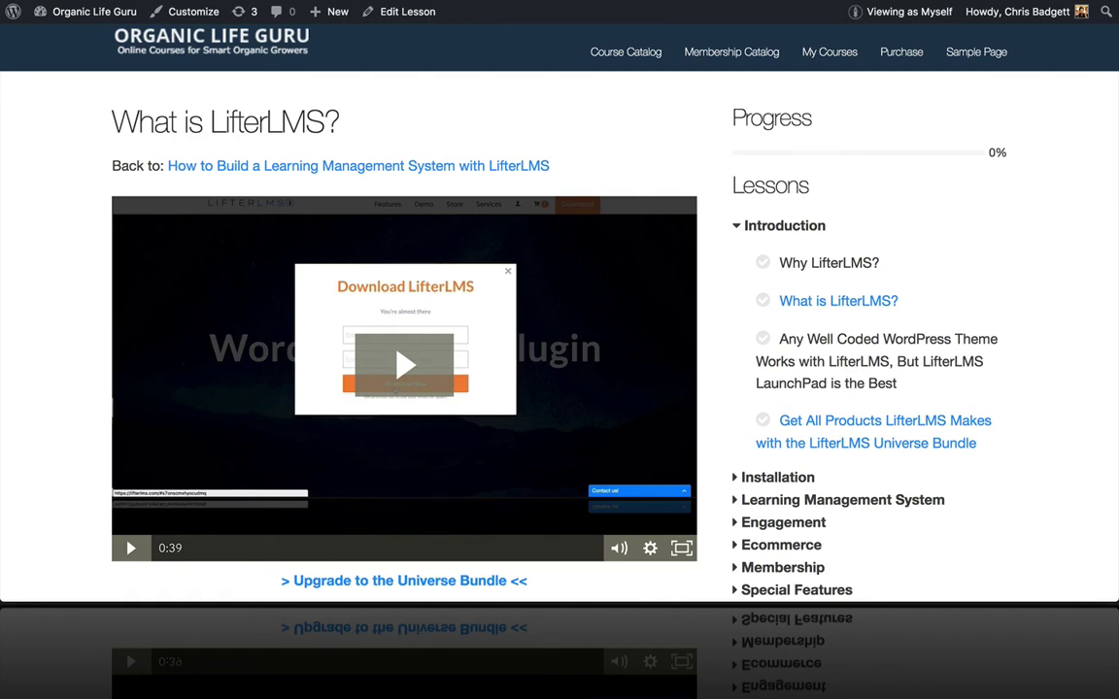
key(super+r)
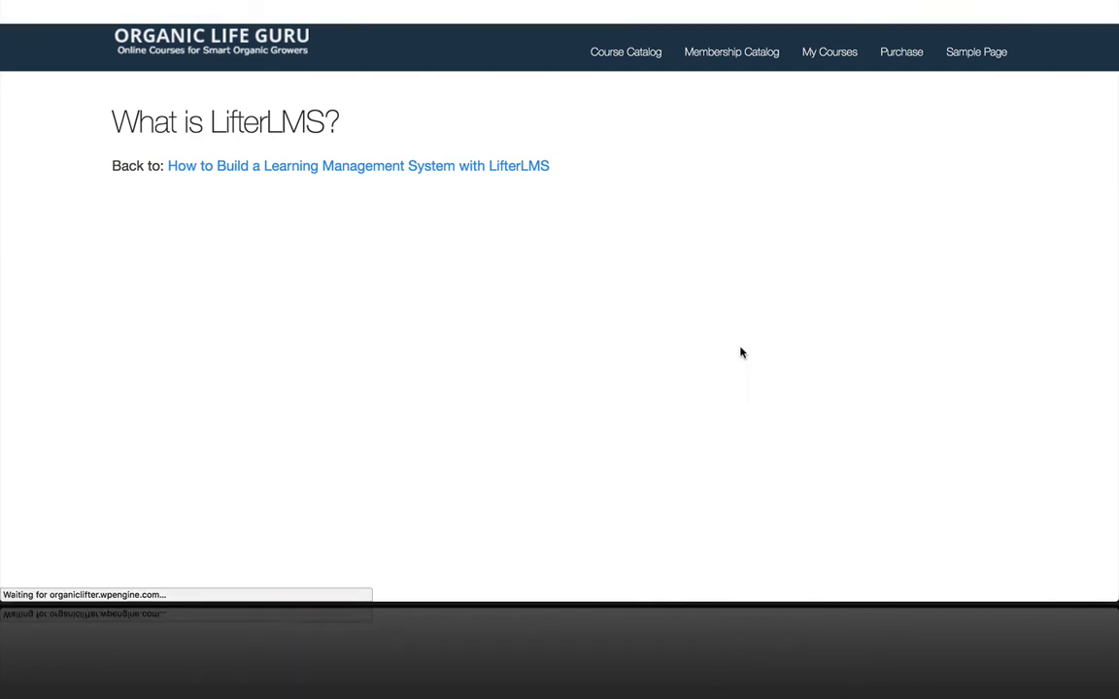
scroll(741, 352, down, 5)
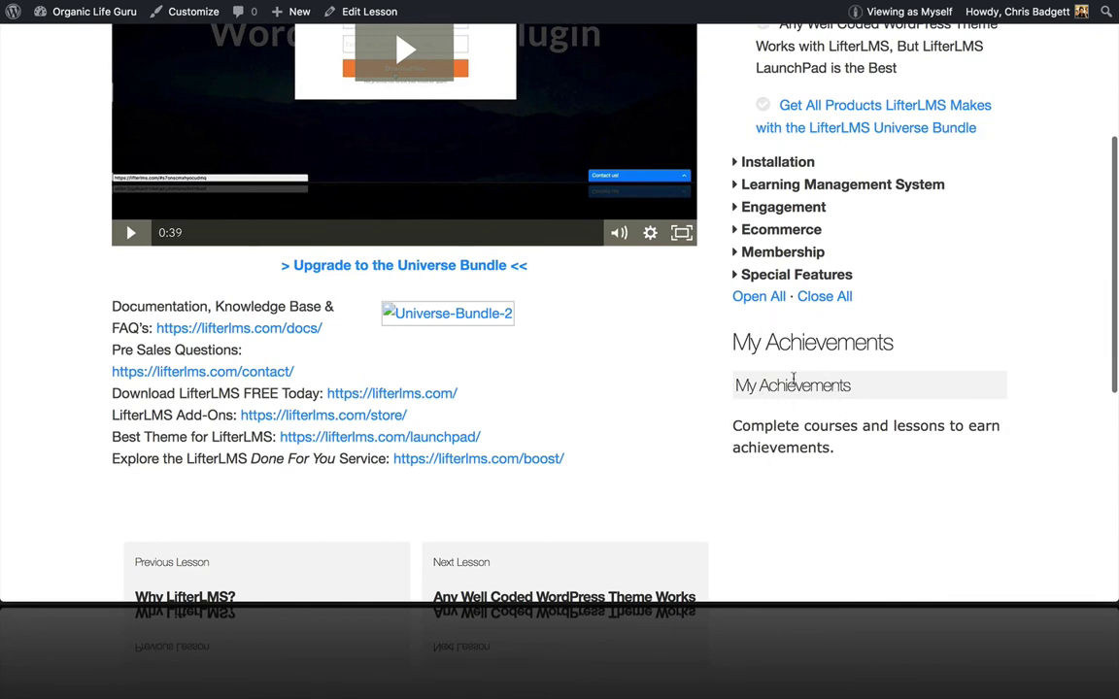
Step: Review the lesson page's sidebar widgets for progress, lessons and achievements, along with the three footer widgets
scroll(767, 408, up, 3)
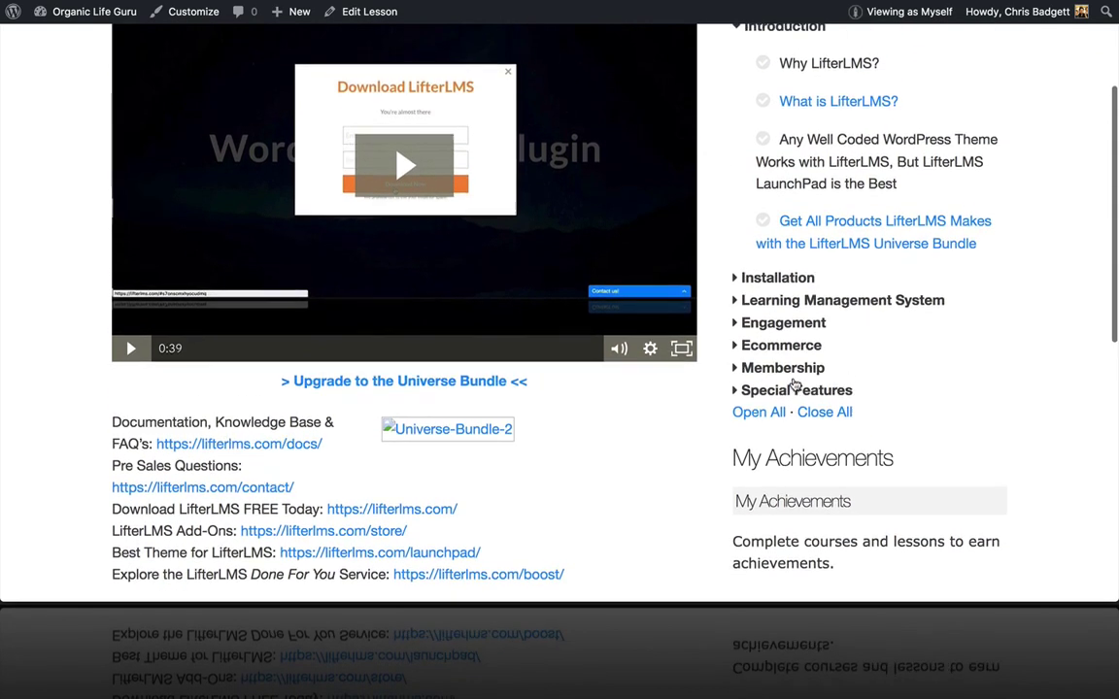
scroll(795, 384, up, 1)
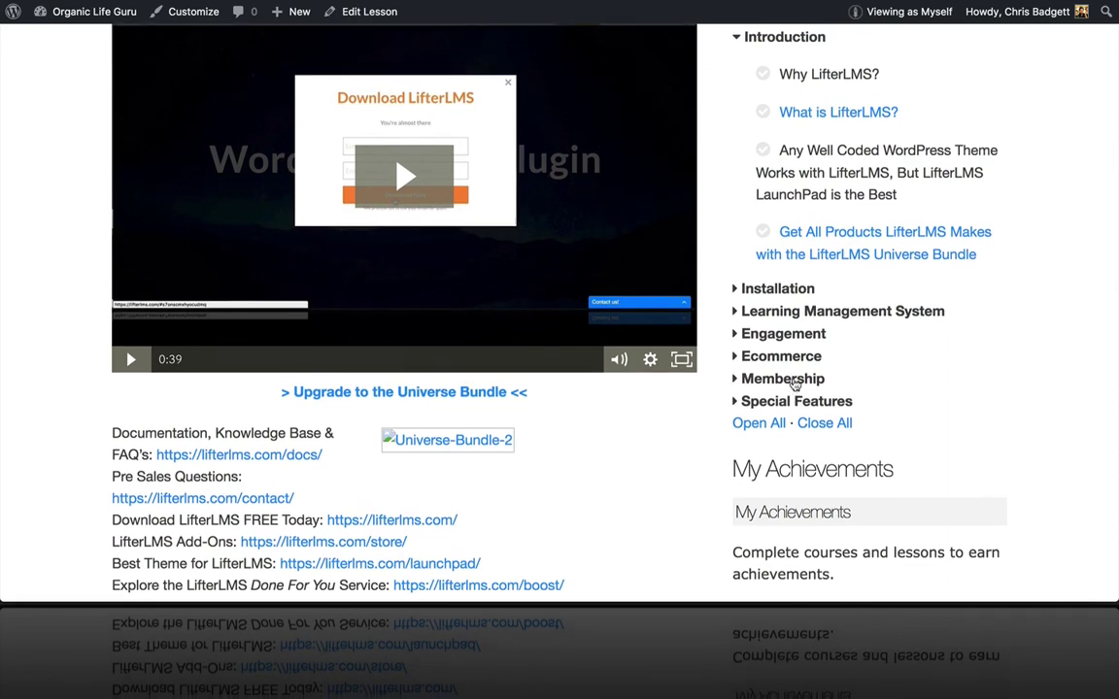
scroll(794, 385, up, 5)
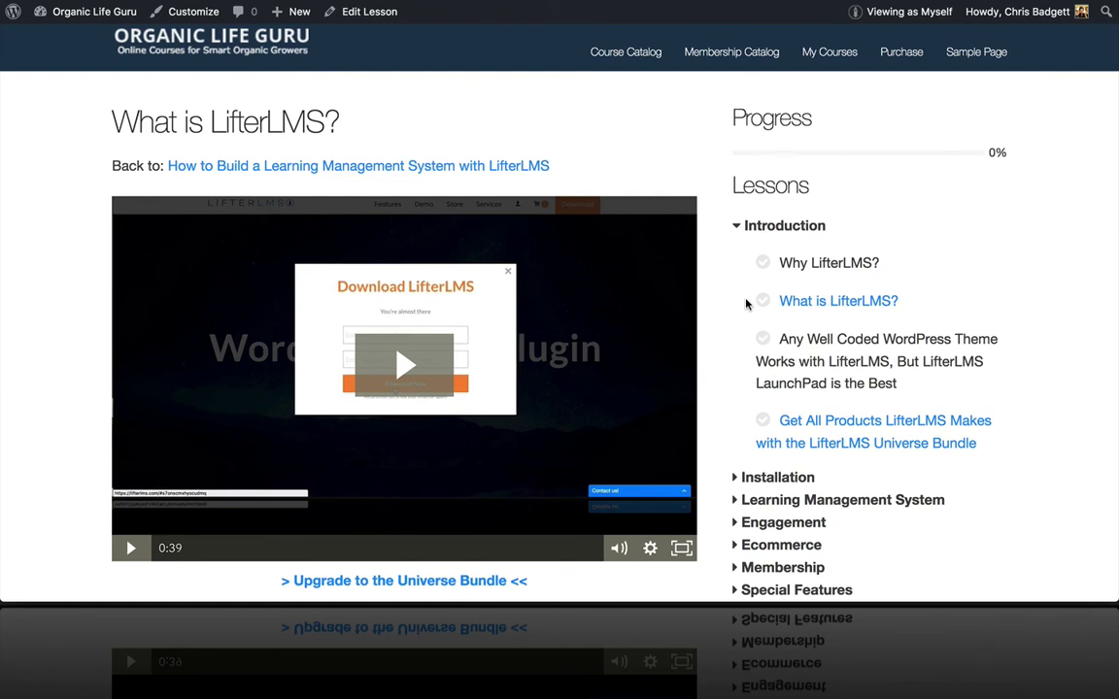
scroll(746, 304, down, 10)
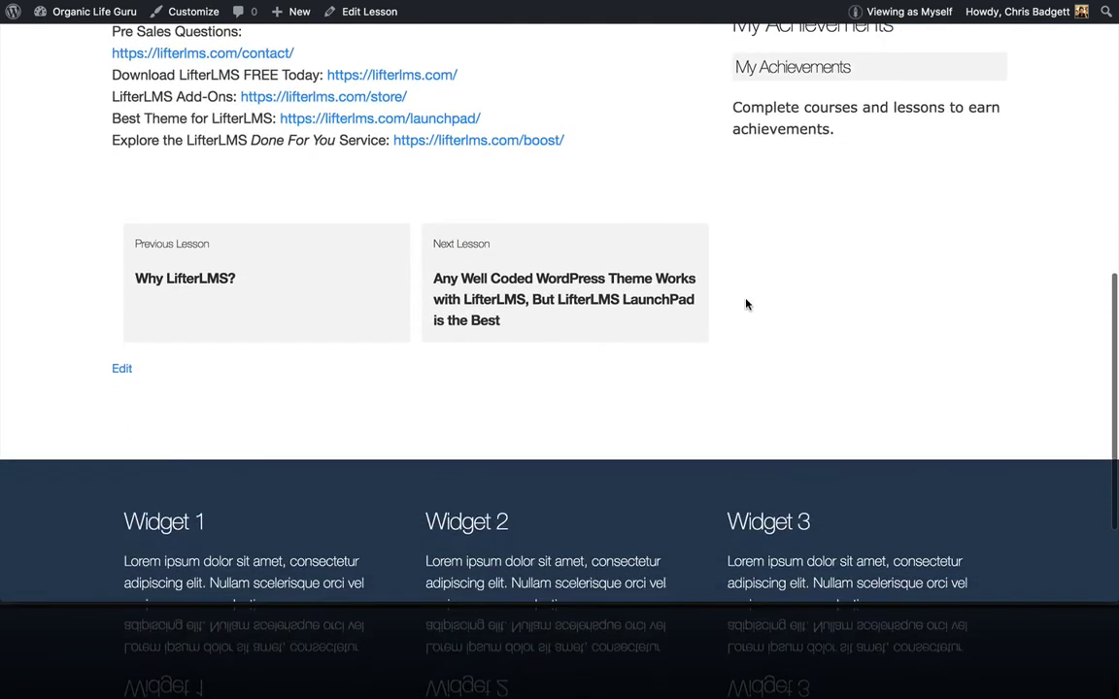
scroll(746, 304, down, 3)
scroll(843, 233, up, 12)
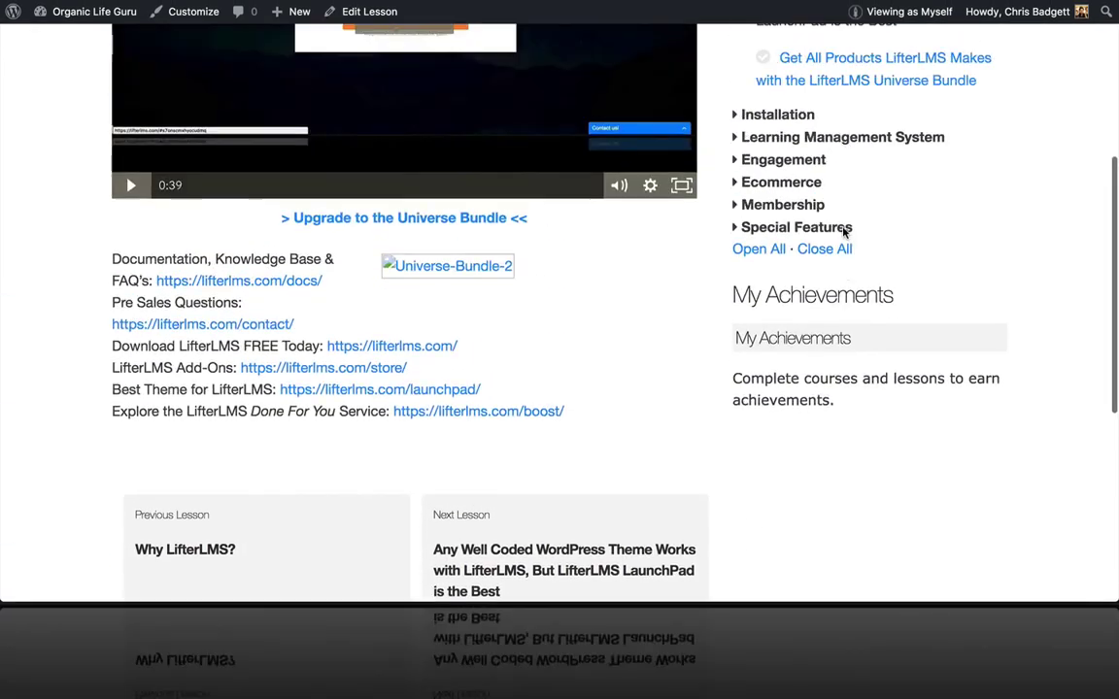
scroll(887, 352, down, 1)
scroll(890, 354, down, 1)
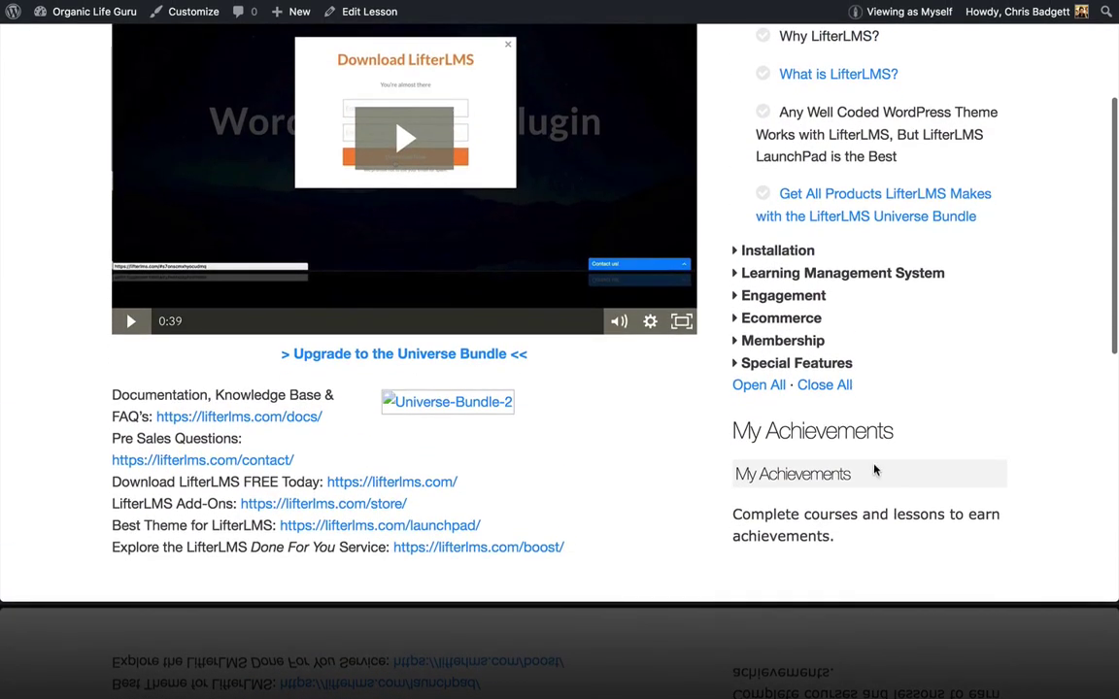